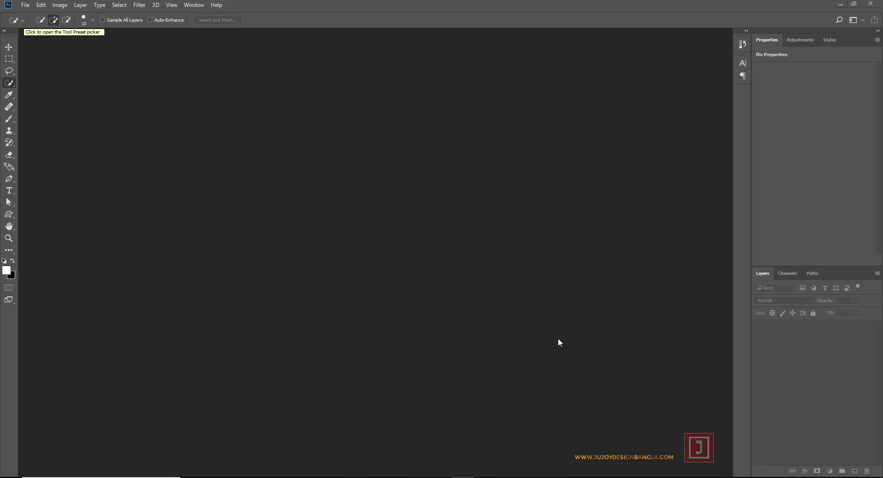
- Create a blank A4 portrait document from the Print presets, then bring up the source image folder
click(25, 5)
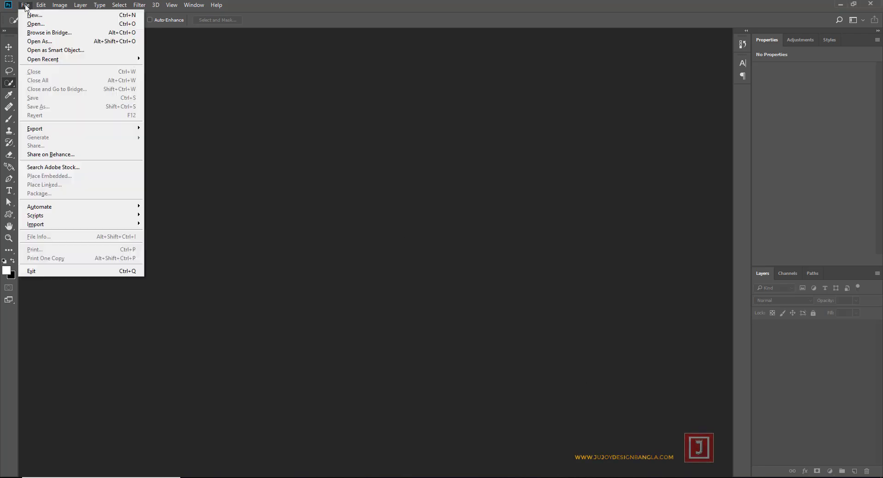
click(57, 15)
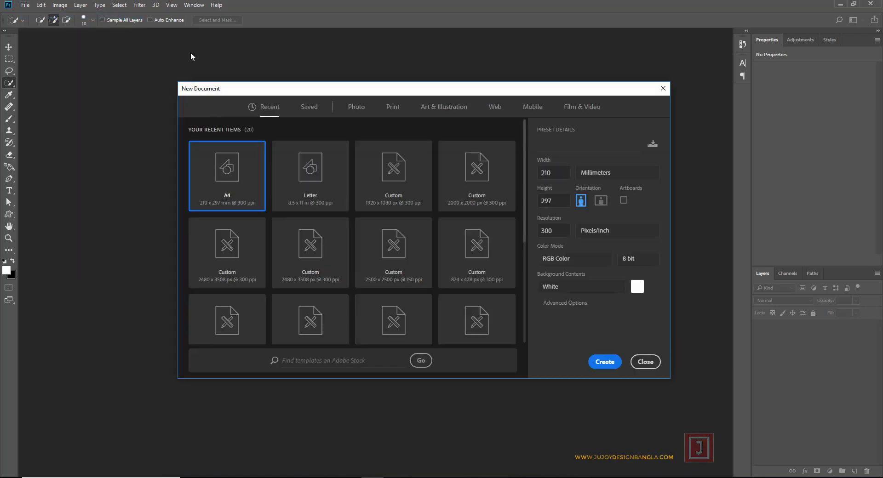
click(392, 107)
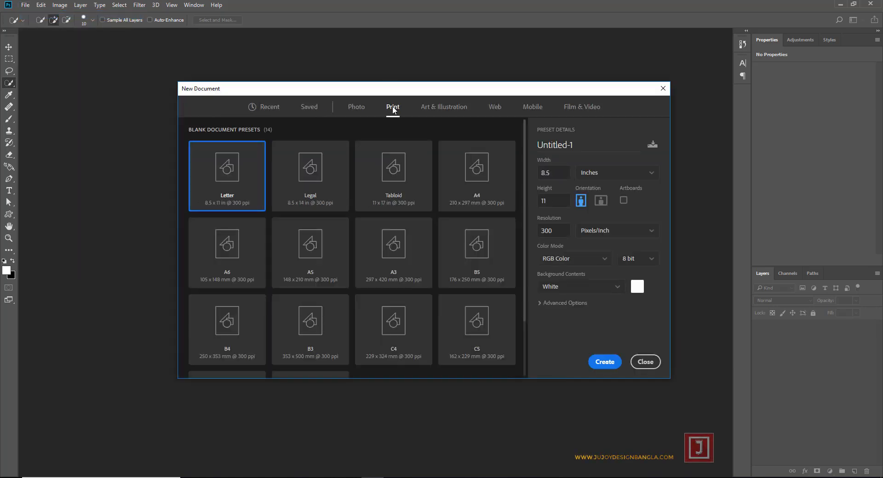
click(486, 189)
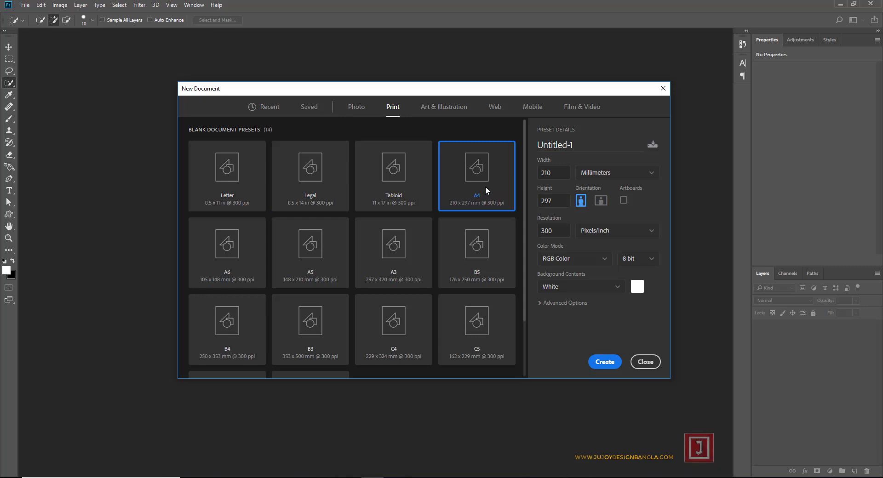
click(605, 362)
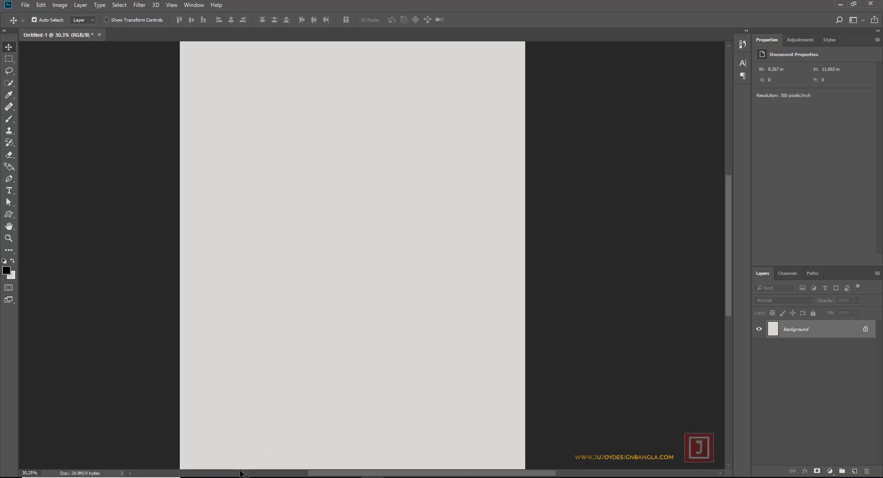
click(232, 477)
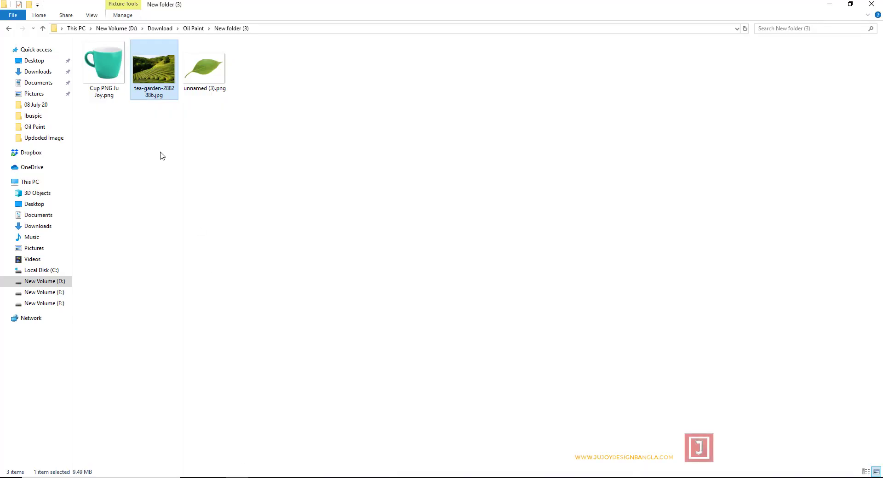
- Drag tea-garden-2882886.jpg from File Explorer onto the Photoshop canvas as a placed layer
click(140, 158)
mouse_move(153, 69)
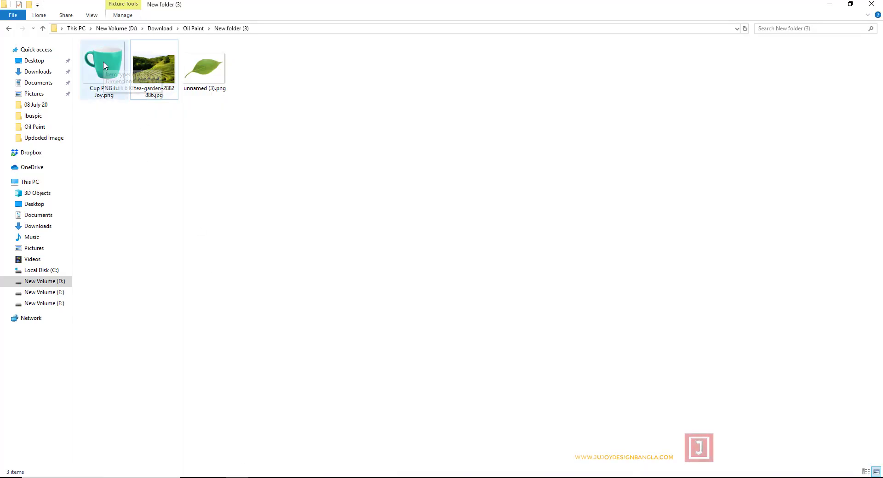
drag(144, 70, 372, 475)
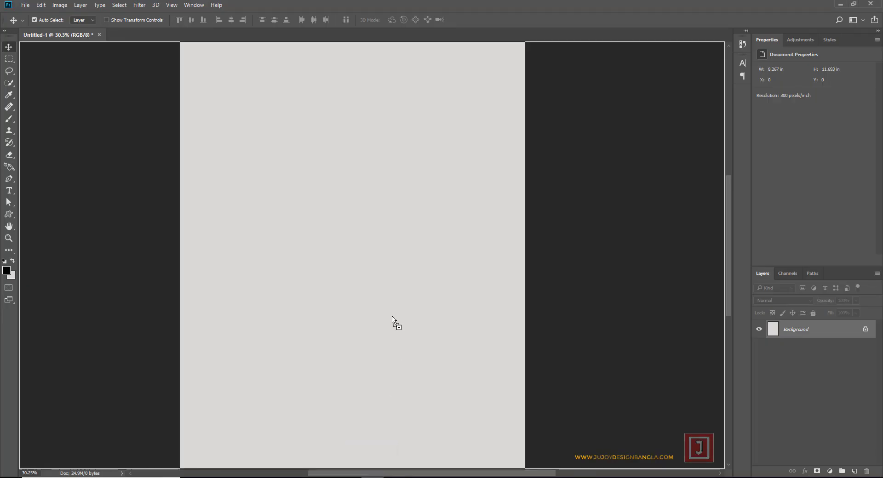
drag(372, 475, 377, 240)
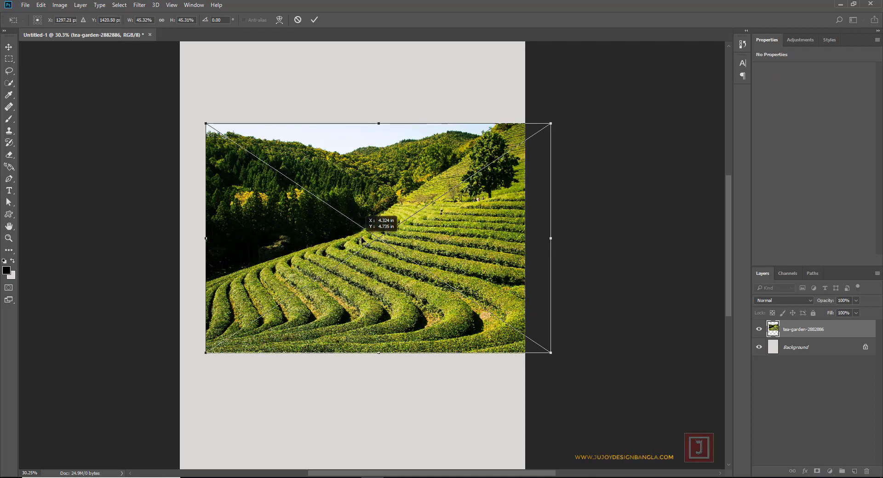
- Stretch the tea-garden photo to the full page width over the upper page, and commit it
drag(372, 239, 417, 242)
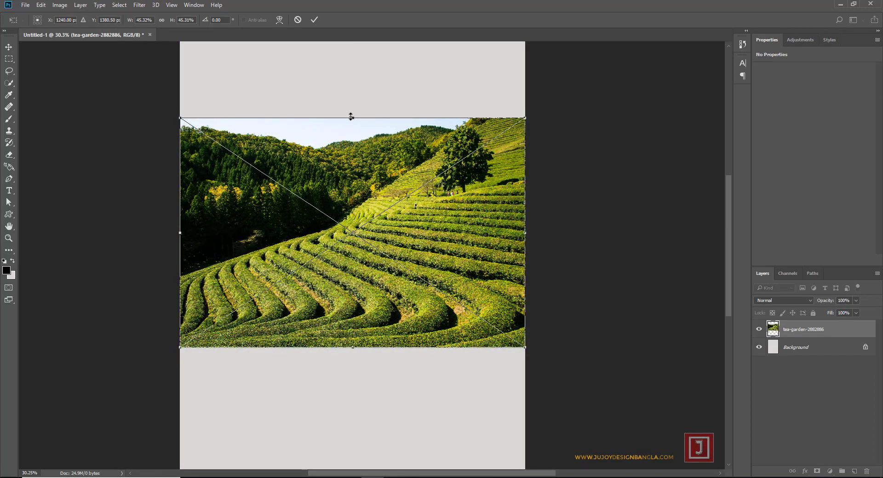
mouse_move(351, 117)
mouse_down()
mouse_move(342, 59)
mouse_move(342, 67)
mouse_up()
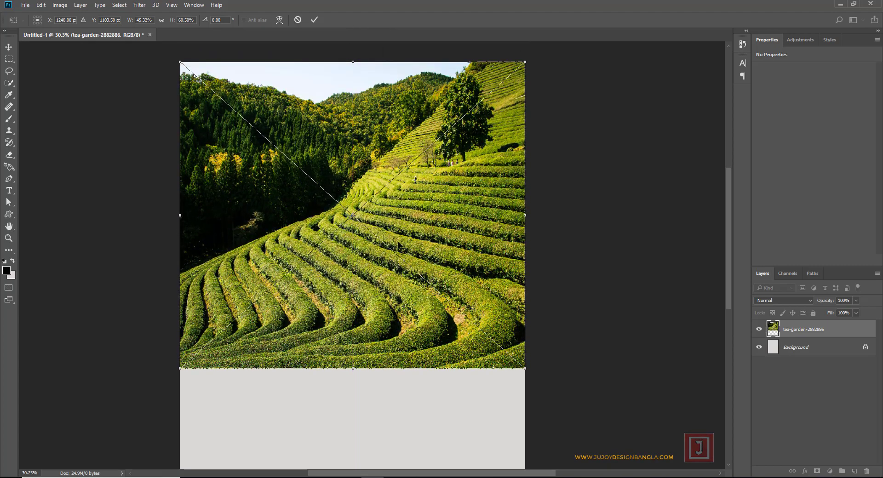
scroll(398, 246, down, 2)
mouse_move(371, 303)
mouse_down()
mouse_move(369, 345)
mouse_move(371, 333)
mouse_up()
drag(526, 168, 523, 169)
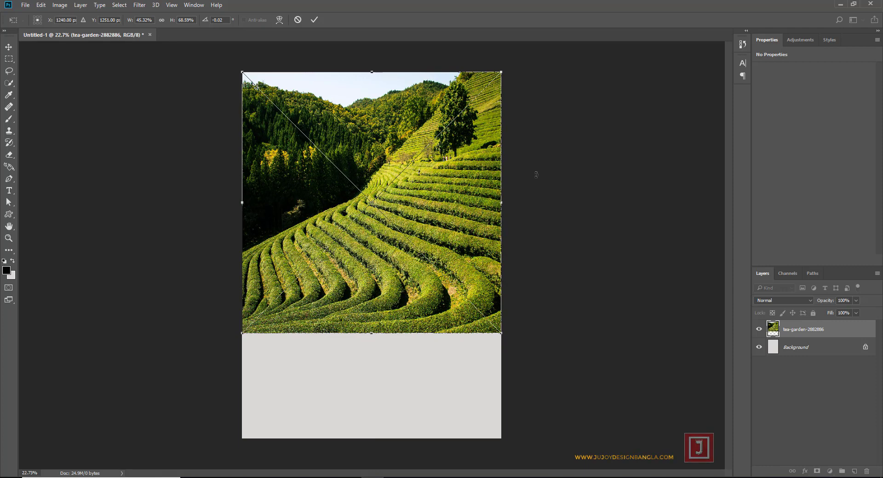
key(Return)
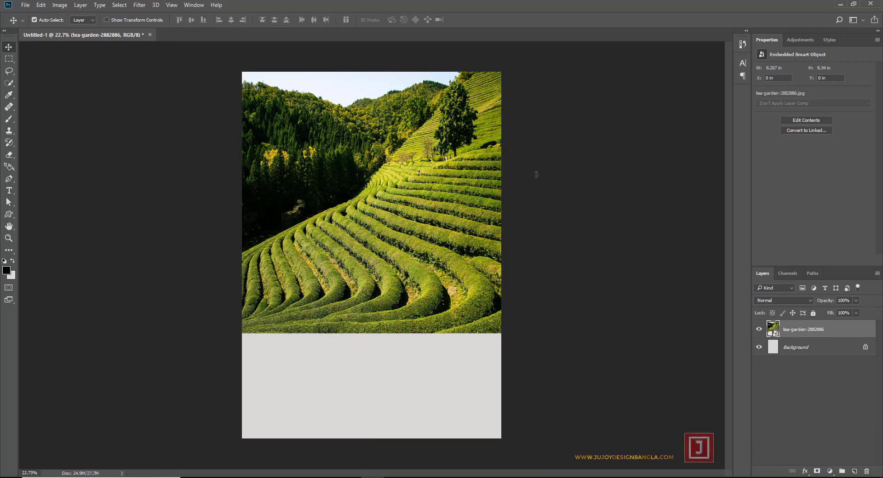
- Drag the cup PNG from File Explorer onto the canvas as a new layer
click(237, 474)
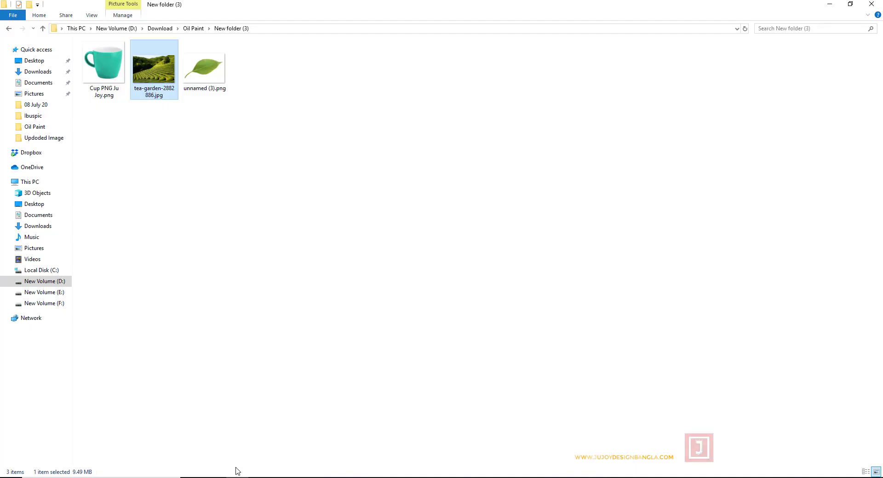
click(110, 64)
drag(109, 65, 357, 459)
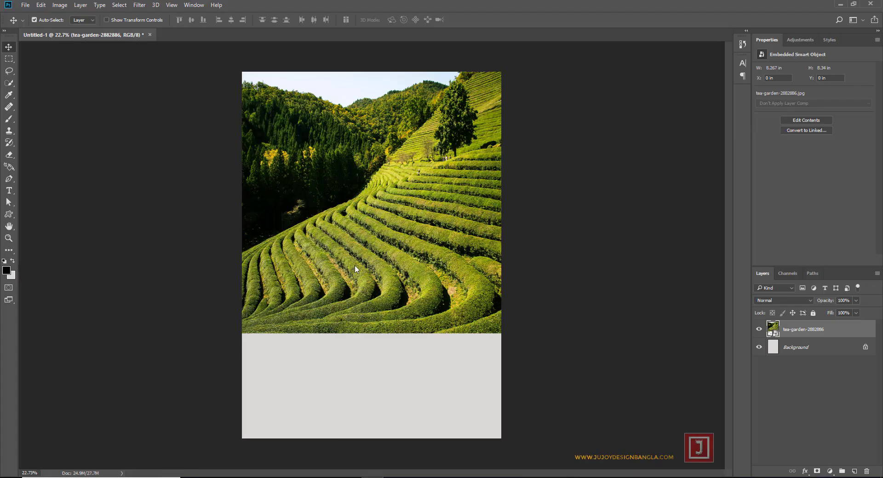
drag(357, 459, 374, 248)
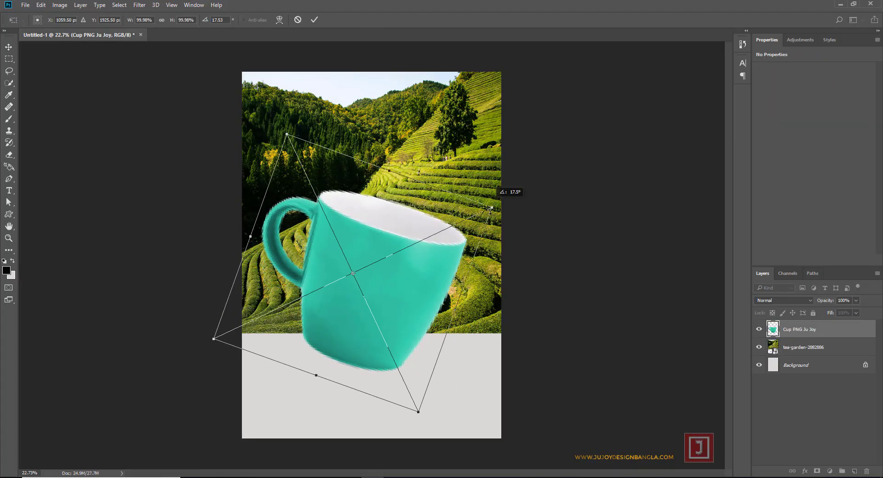
- Tilt the cup about 26.8°, shrink it to the photo's lower-left edge, and set opacity to 69%
mouse_move(472, 151)
mouse_down()
mouse_move(511, 216)
mouse_move(473, 241)
mouse_move(427, 248)
mouse_up()
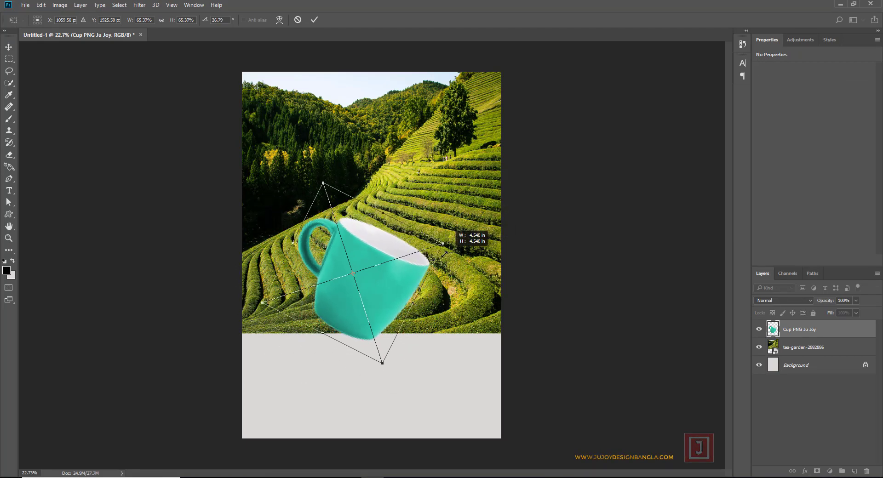
drag(381, 284, 346, 348)
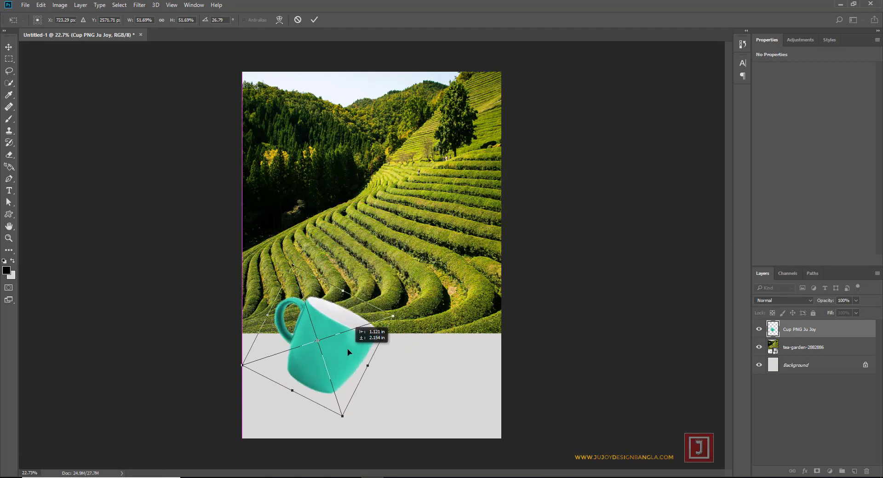
drag(395, 315, 384, 319)
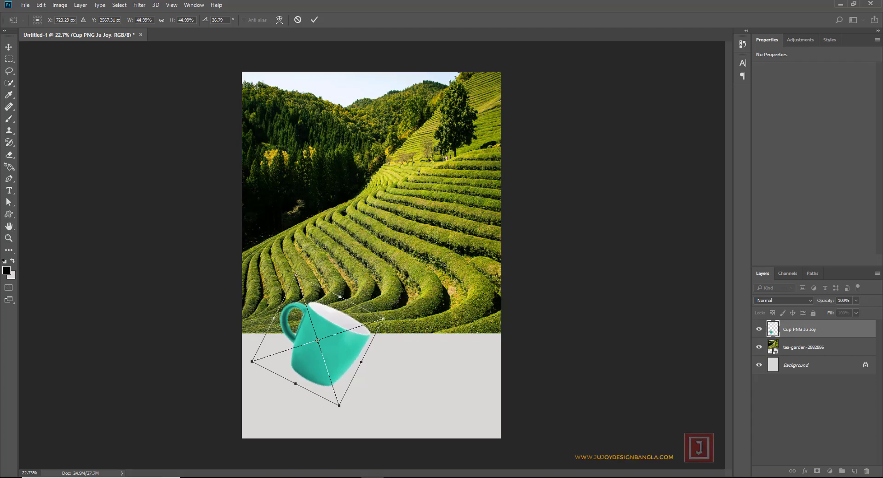
key(Return)
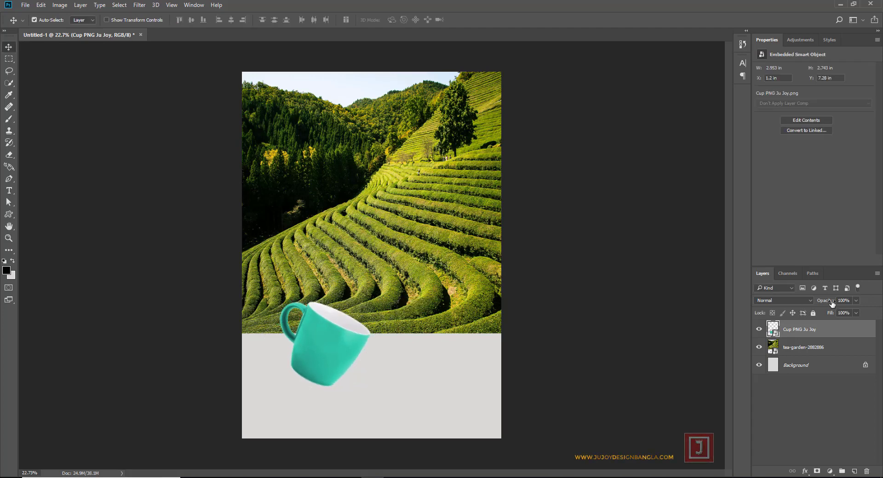
drag(819, 302, 807, 303)
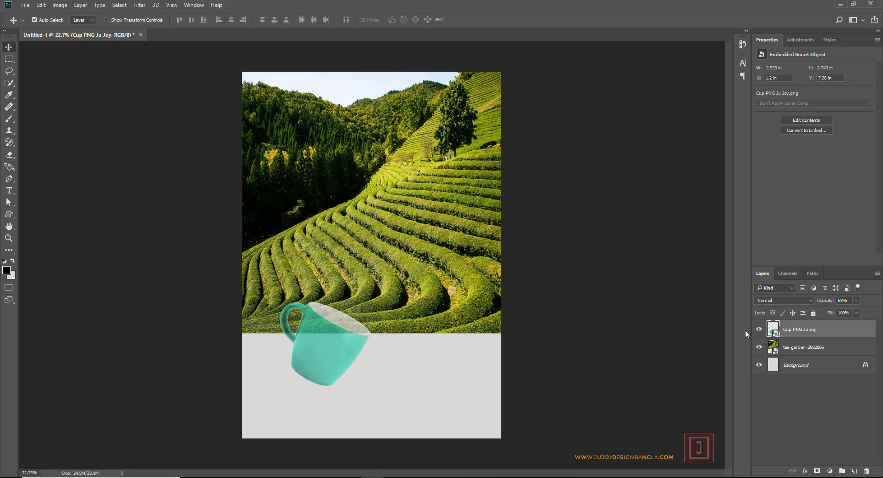
- On the tea-garden layer, draw a curved Pen path rising from the cup rim toward the page top
click(816, 349)
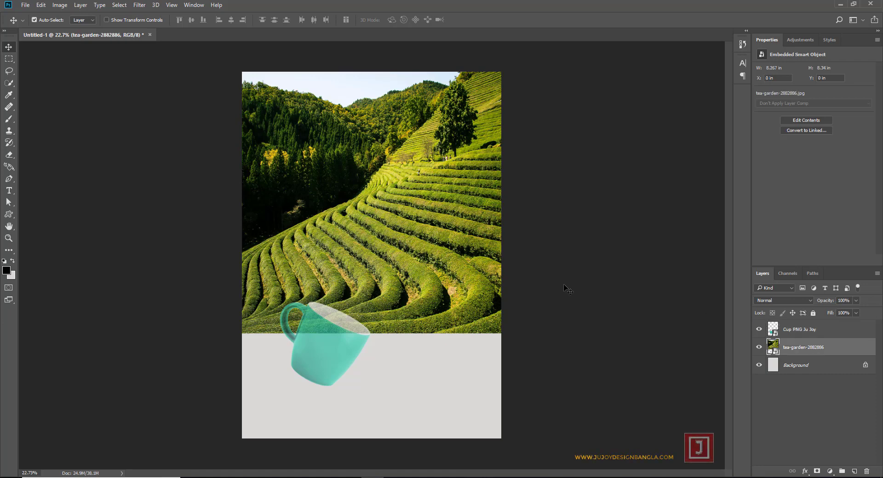
right_click(8, 181)
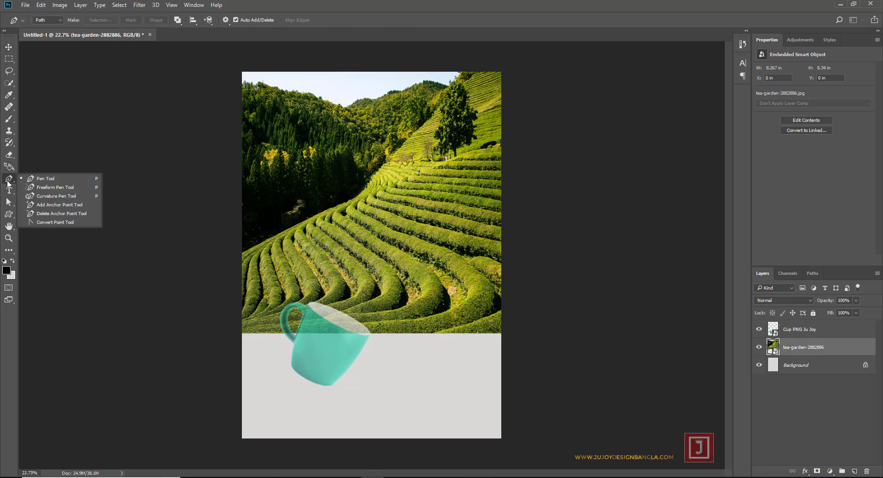
click(83, 183)
scroll(329, 283, up, 1)
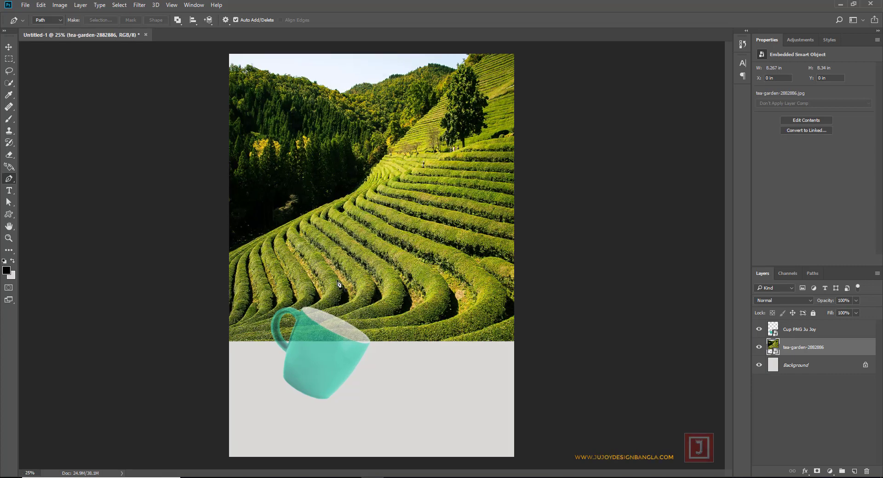
scroll(329, 285, up, 1)
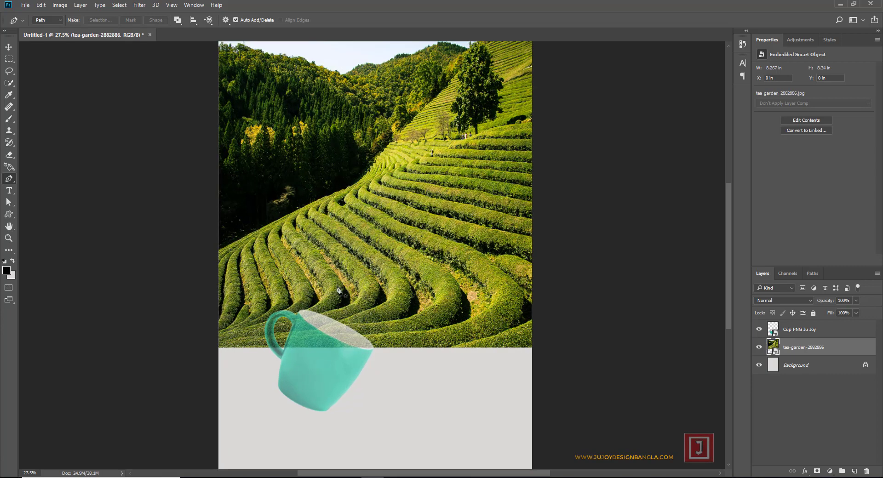
click(314, 323)
drag(345, 204, 357, 205)
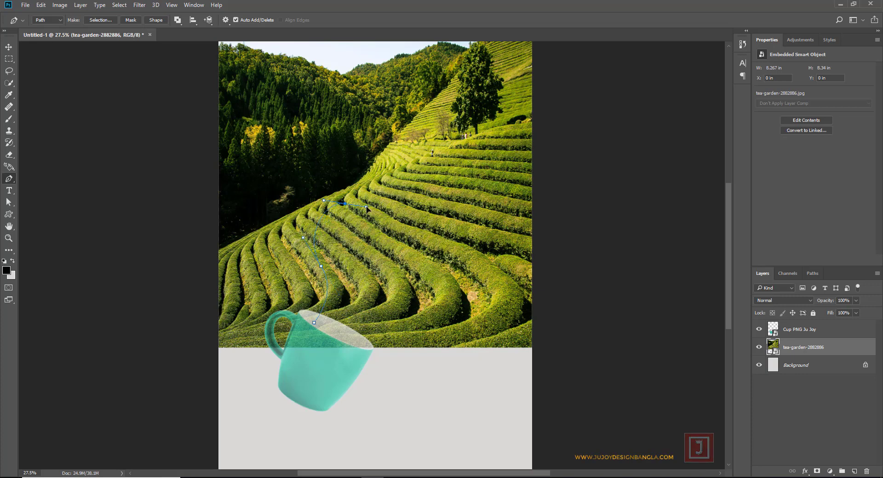
drag(376, 145, 362, 130)
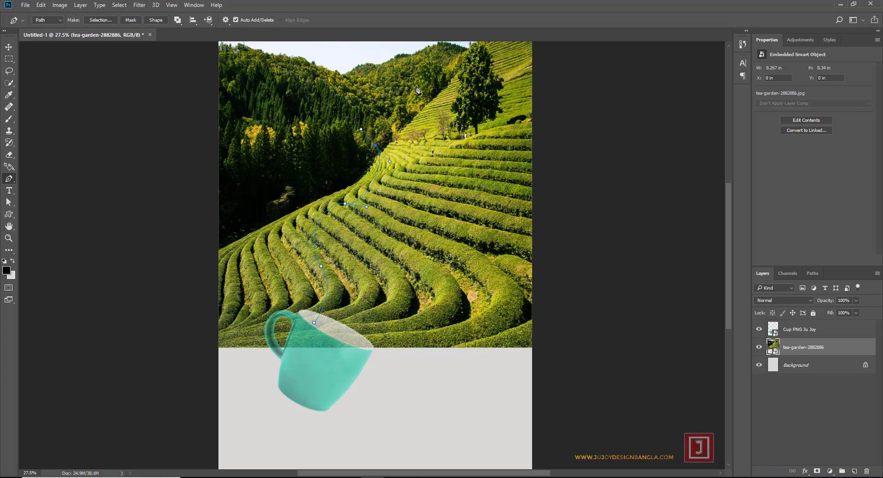
drag(435, 80, 490, 96)
- Bring the smoke path back down to the cup rim and close it at its starting anchor
mouse_move(478, 188)
mouse_down()
mouse_move(460, 200)
mouse_move(453, 224)
mouse_up()
drag(455, 295, 452, 304)
drag(388, 330, 364, 339)
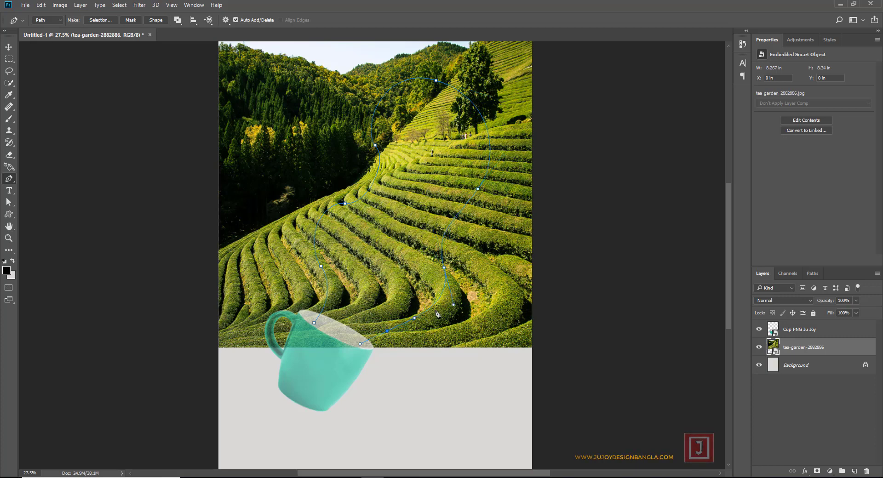
mouse_move(344, 355)
mouse_down()
mouse_move(329, 388)
mouse_move(325, 377)
mouse_up()
click(314, 323)
- Refine the smoke path's anchors and handles: raise its top, widen the right bulge, smooth curves
drag(436, 82, 442, 79)
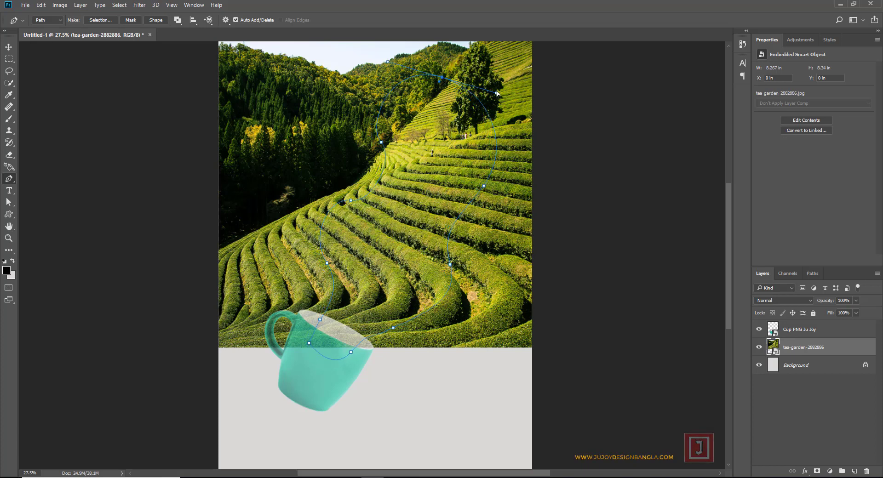
drag(497, 95, 555, 101)
drag(445, 79, 446, 64)
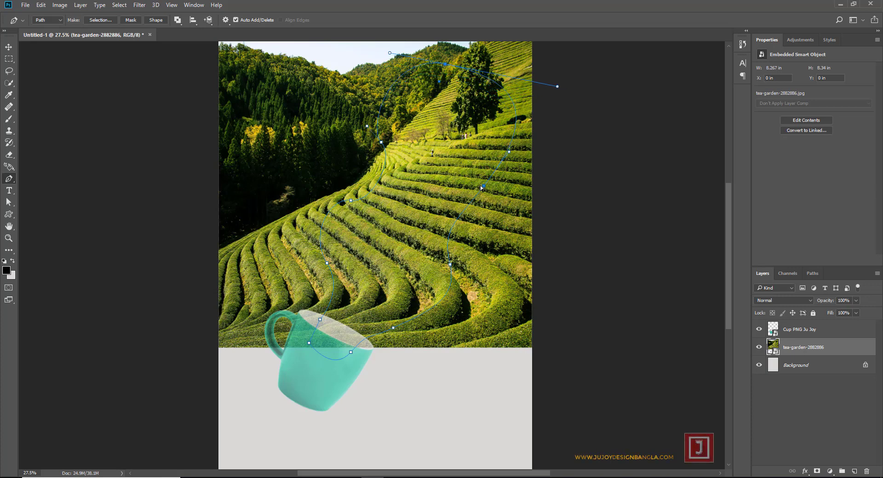
drag(481, 187, 483, 186)
drag(503, 155, 493, 174)
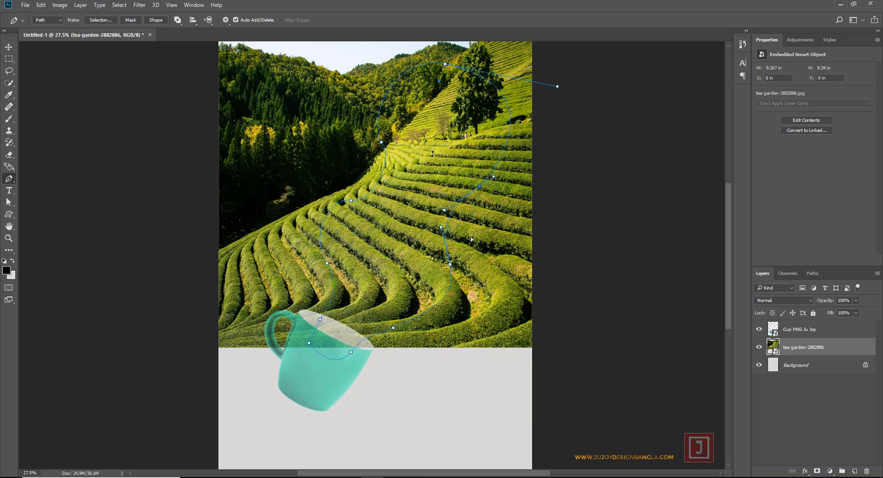
drag(450, 265, 448, 263)
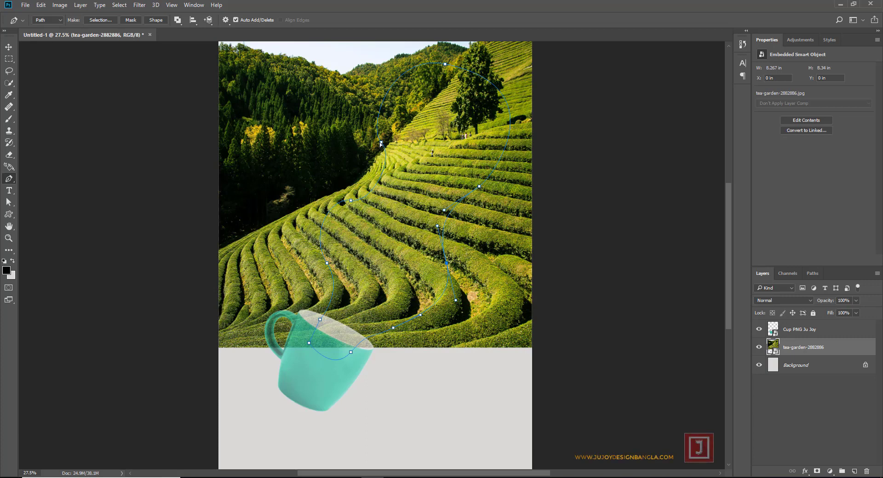
drag(381, 142, 368, 139)
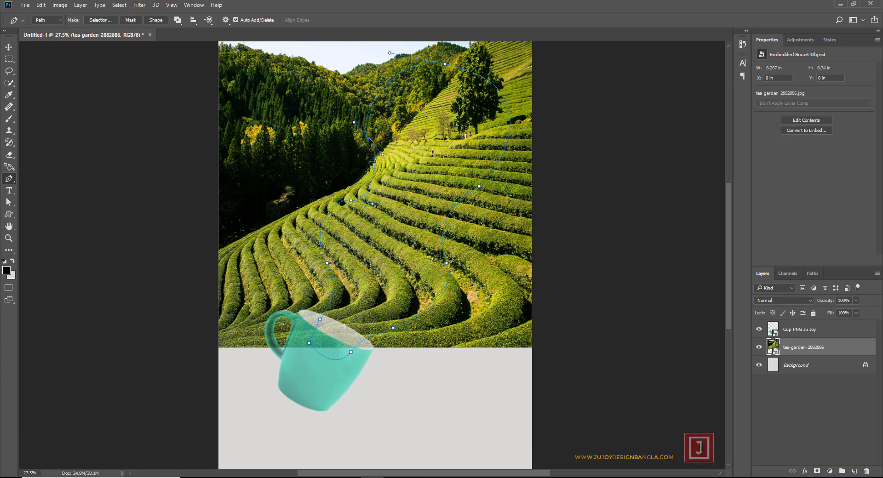
click(351, 200)
mouse_move(370, 201)
mouse_down()
mouse_move(384, 190)
mouse_move(345, 201)
mouse_up()
- Convert the smoke path to a selection and add it as a layer mask on the tea-garden photo
right_click(407, 177)
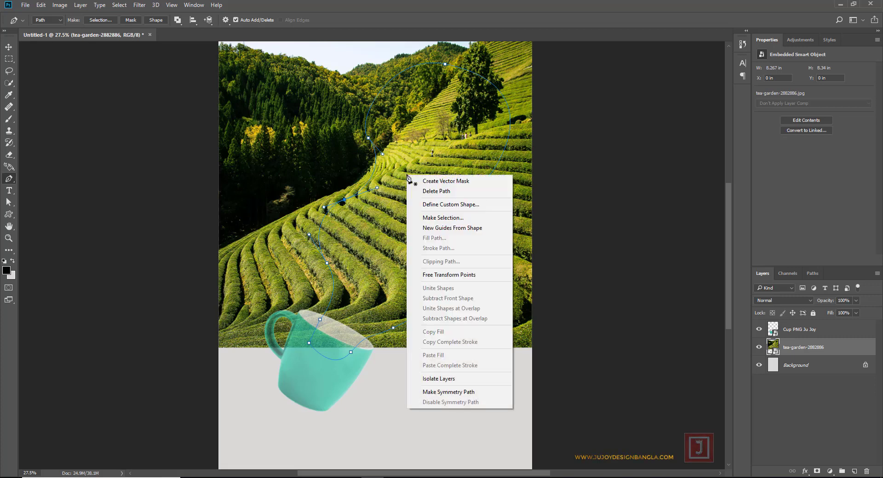
click(460, 218)
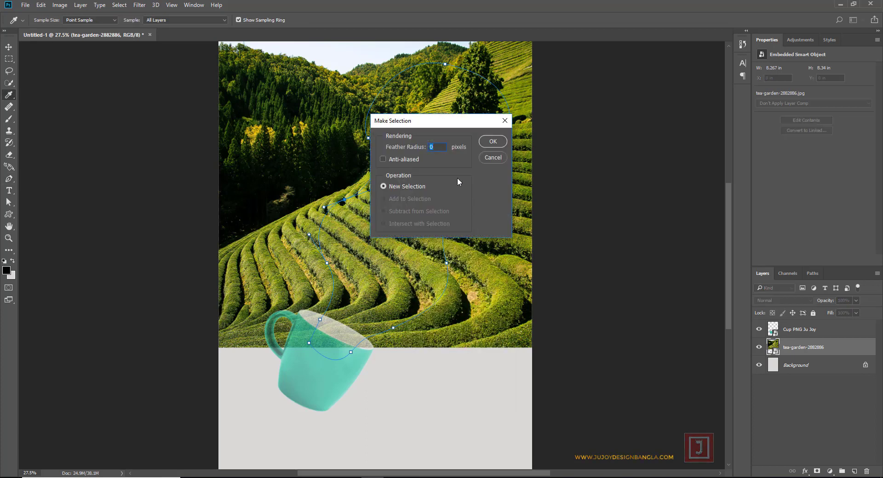
click(493, 142)
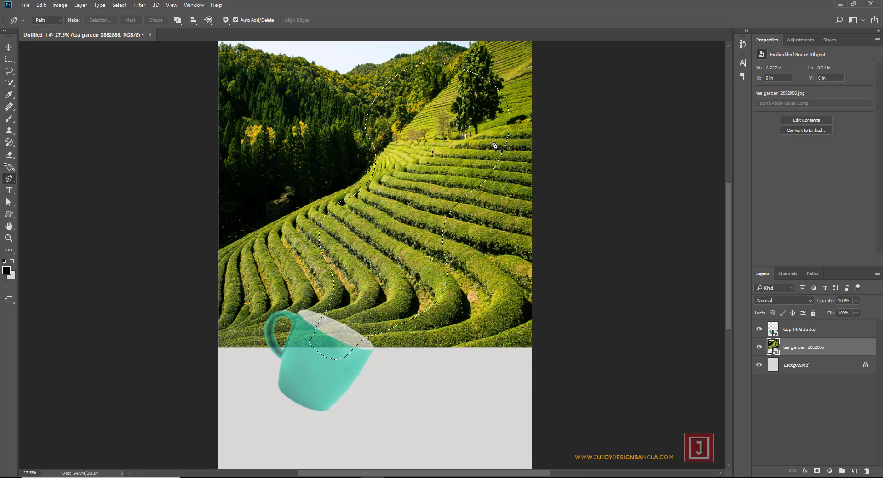
click(816, 471)
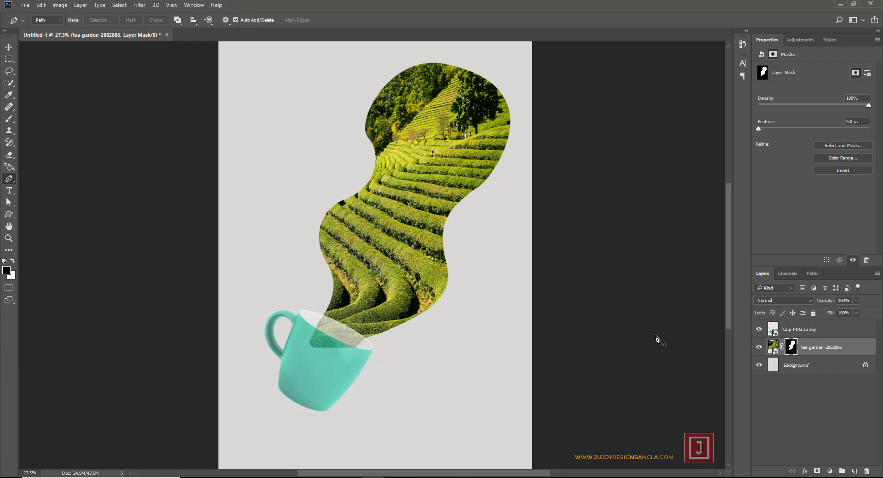
click(812, 329)
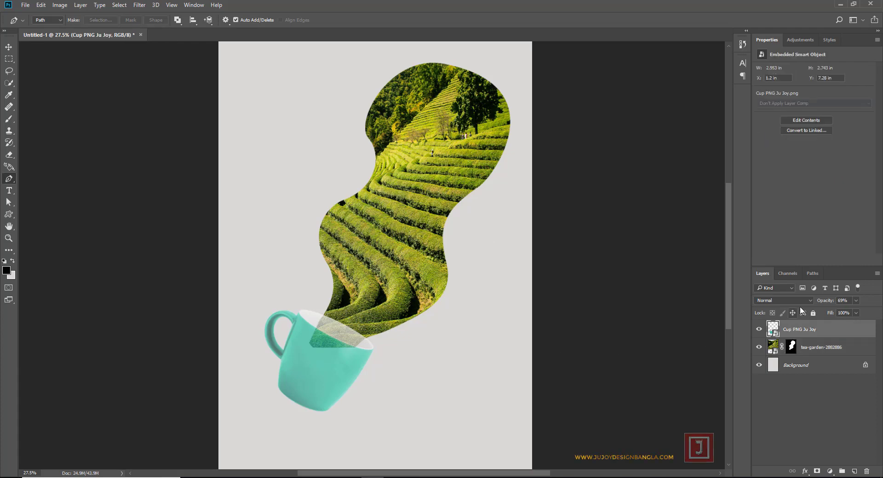
- Set the cup layer to 100% opacity and move it below the masked tea-garden layer
click(844, 300)
text(100)
key(Return)
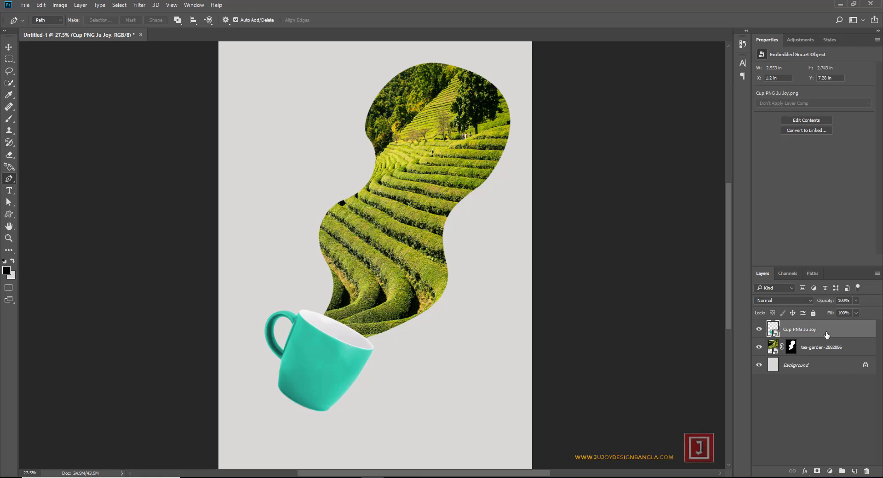
drag(827, 335, 830, 355)
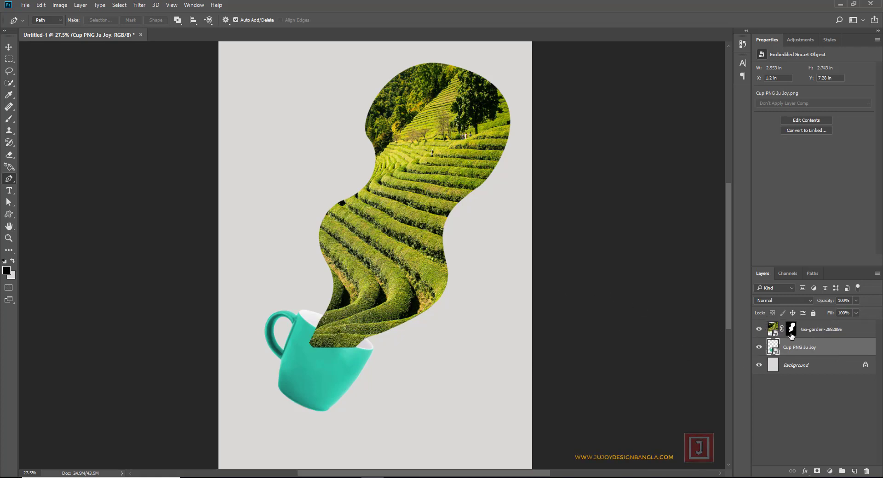
click(791, 331)
scroll(352, 309, up, 2)
- Zoom in on the cup rim and set up the Brush tool with the General Brushes Hard Round tip
scroll(353, 307, up, 2)
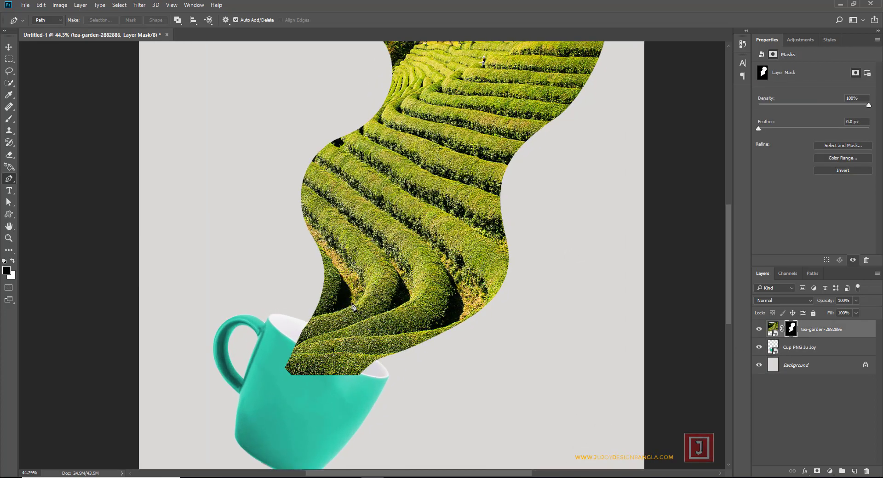
scroll(352, 307, up, 3)
scroll(353, 307, up, 2)
drag(326, 409, 280, 221)
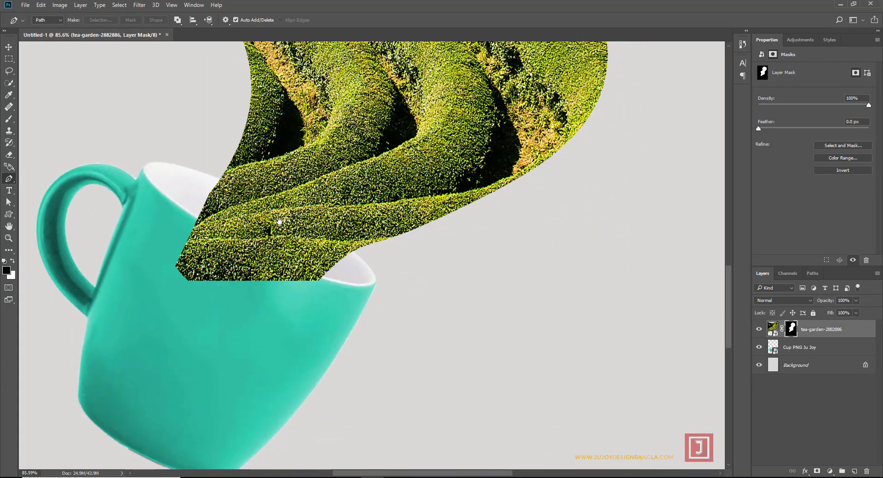
scroll(272, 241, up, 2)
scroll(272, 241, up, 1)
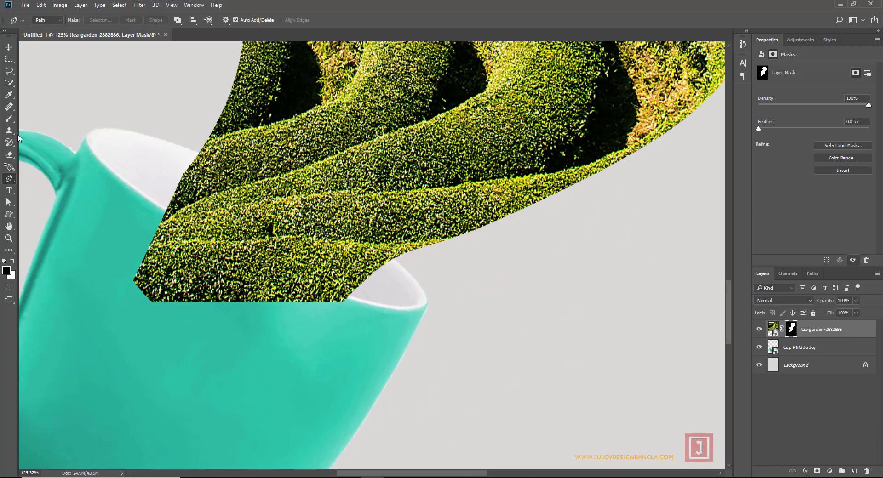
click(11, 156)
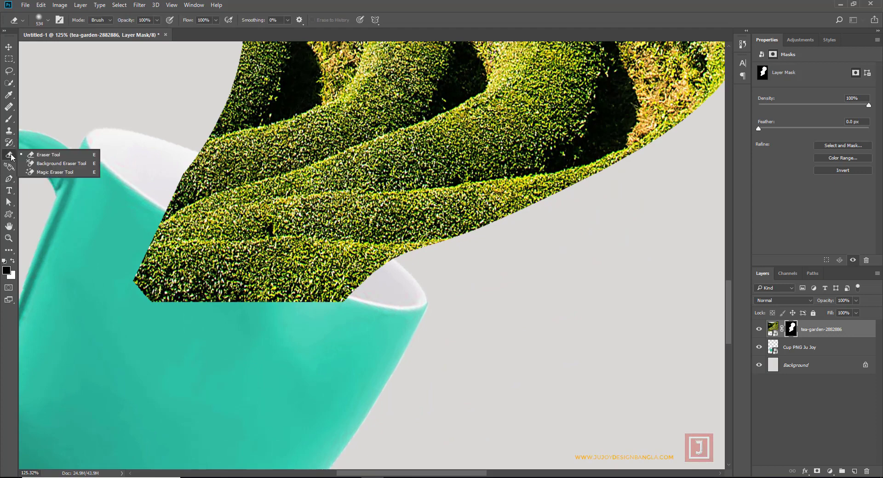
click(8, 119)
click(50, 123)
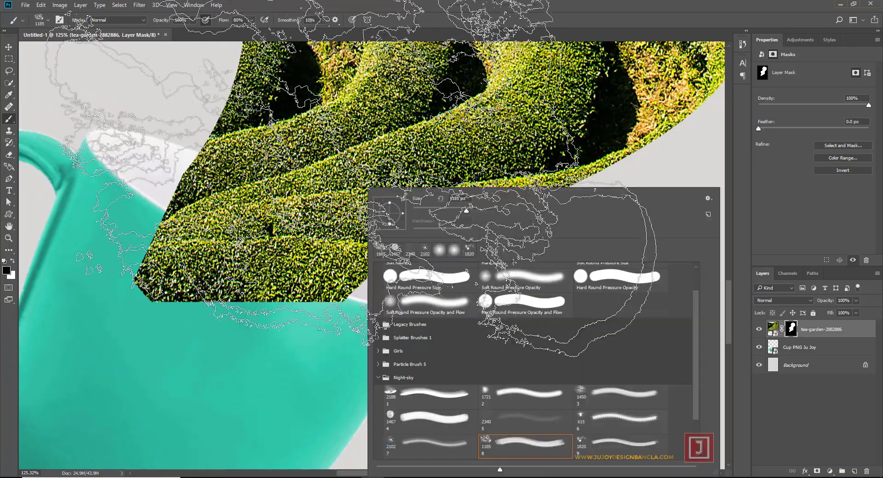
right_click(370, 190)
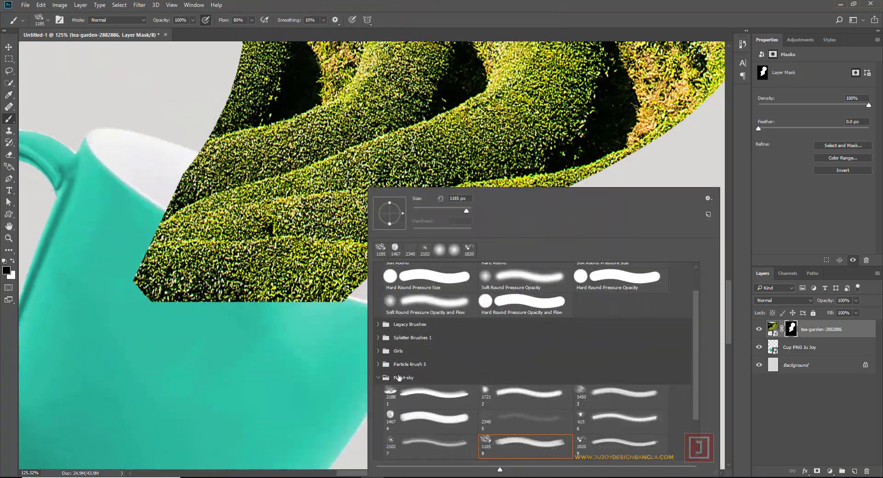
click(378, 379)
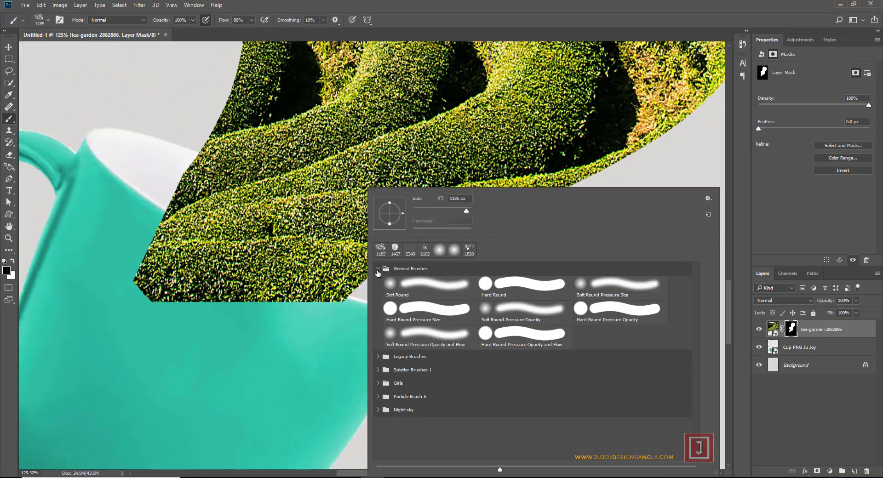
click(507, 296)
key(Return)
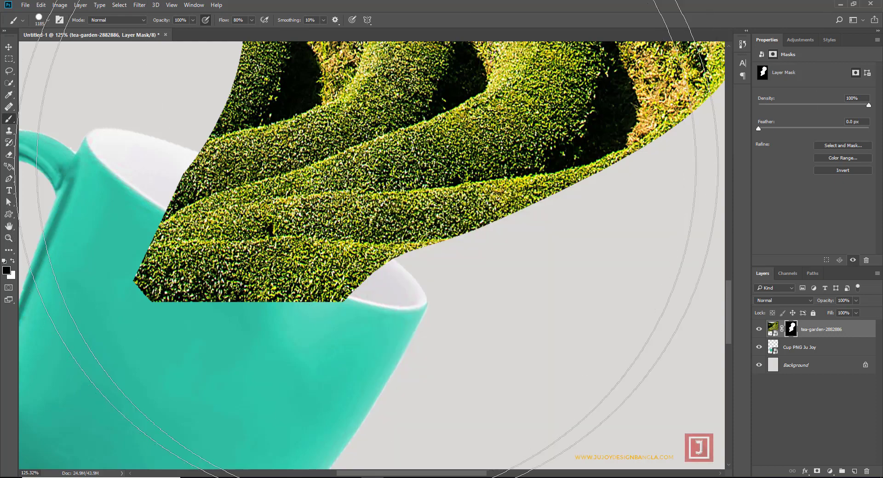
- With a 180 px brush at 100% flow, paint black on the mask along the cup's front rim
drag(508, 113, 529, 113)
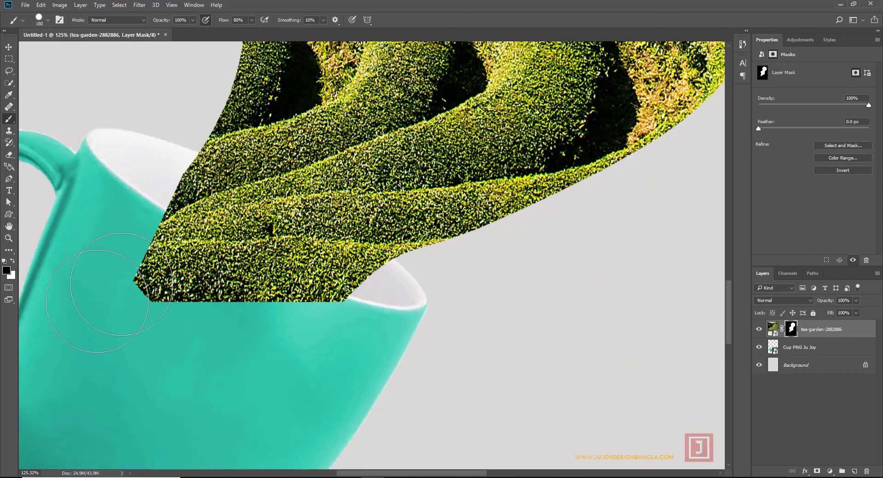
drag(123, 282, 133, 254)
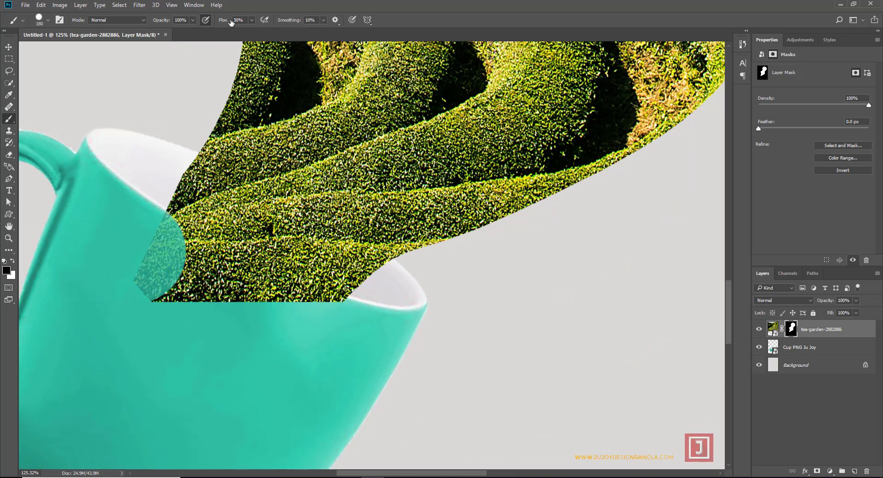
drag(228, 21, 237, 21)
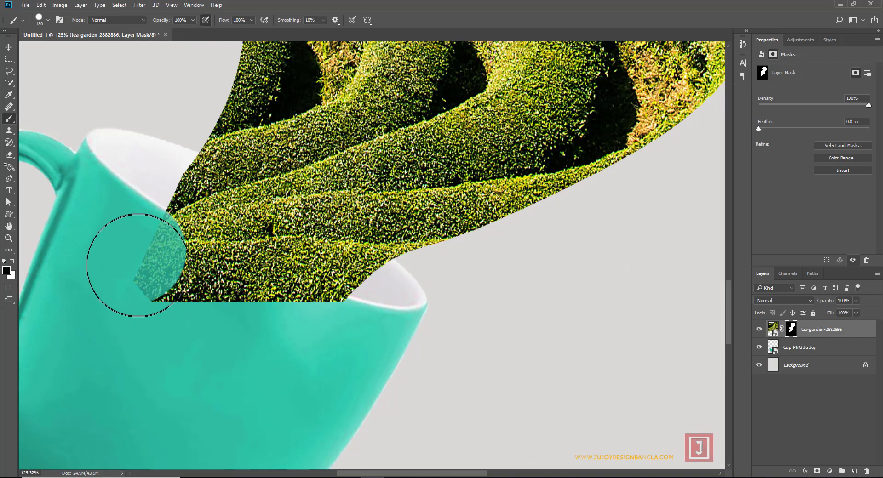
mouse_move(140, 256)
mouse_down()
mouse_move(190, 291)
mouse_move(308, 340)
mouse_up()
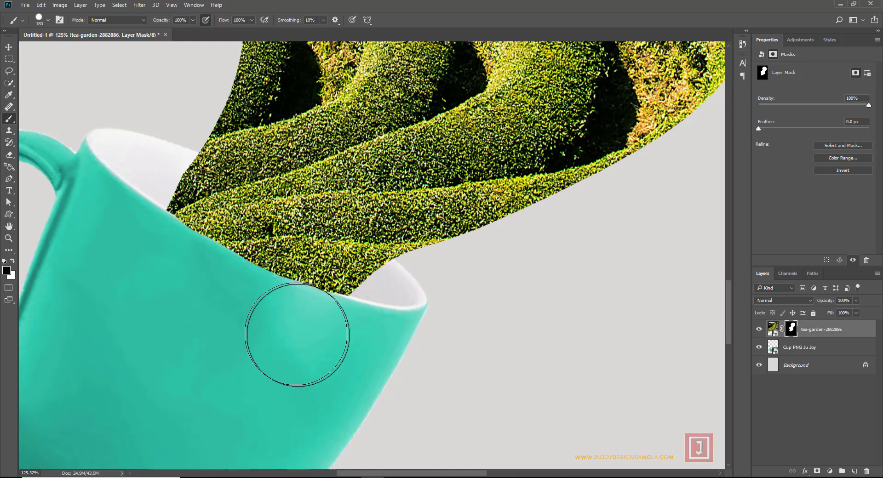
alt+scroll(232, 319, up, 2)
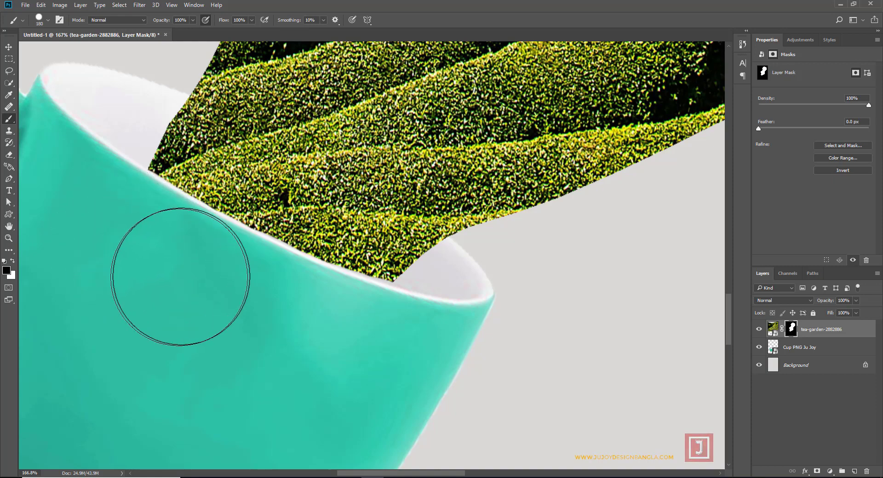
- Rasterize the tea-garden smart object into a plain pixel layer
scroll(246, 341, down, 3)
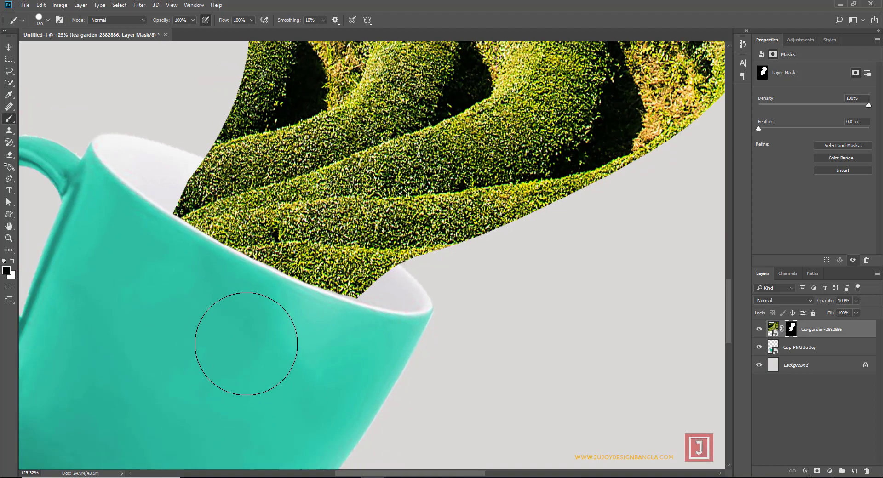
scroll(246, 344, down, 1)
scroll(246, 344, down, 2)
scroll(248, 344, down, 2)
scroll(244, 339, down, 2)
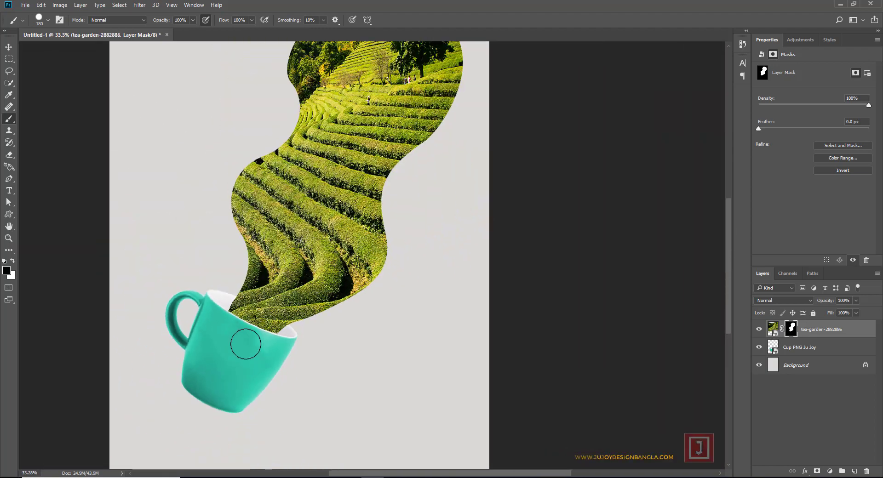
scroll(246, 345, down, 1)
scroll(368, 319, left, 1)
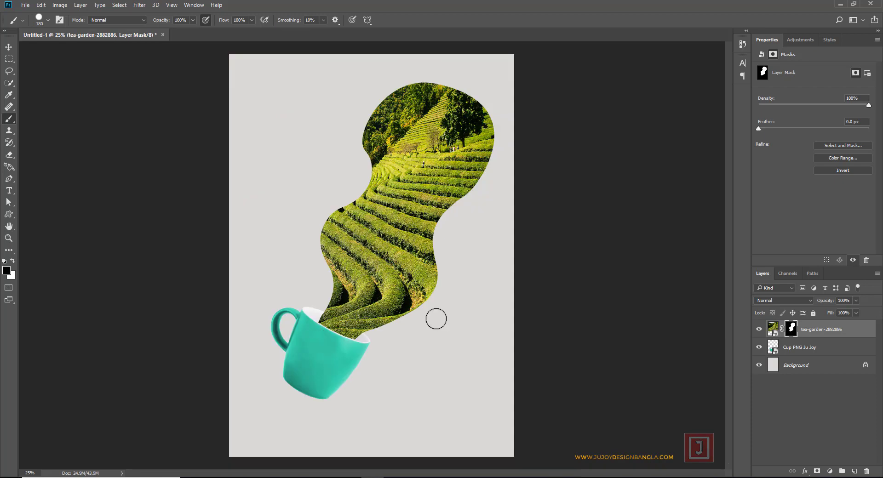
scroll(492, 308, left, 1)
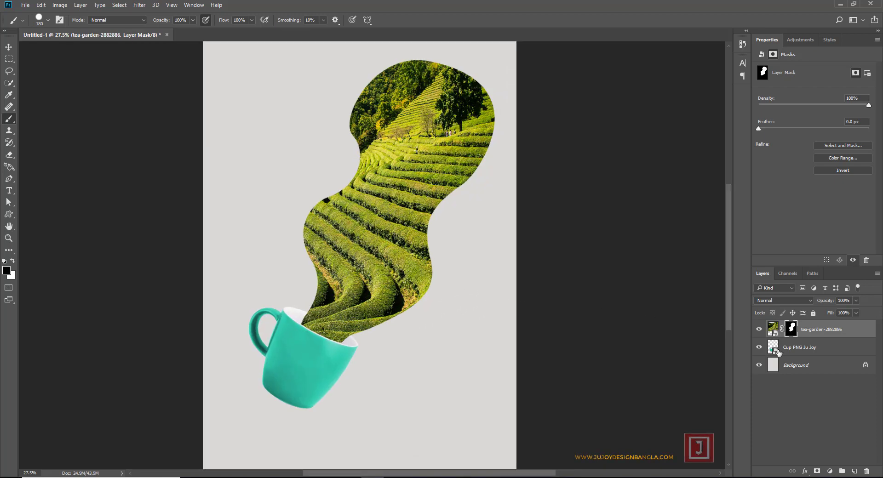
right_click(793, 330)
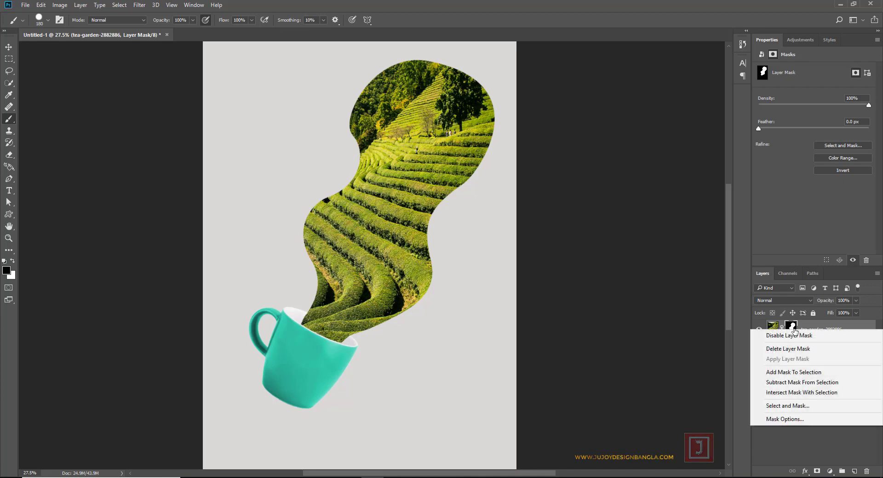
click(839, 324)
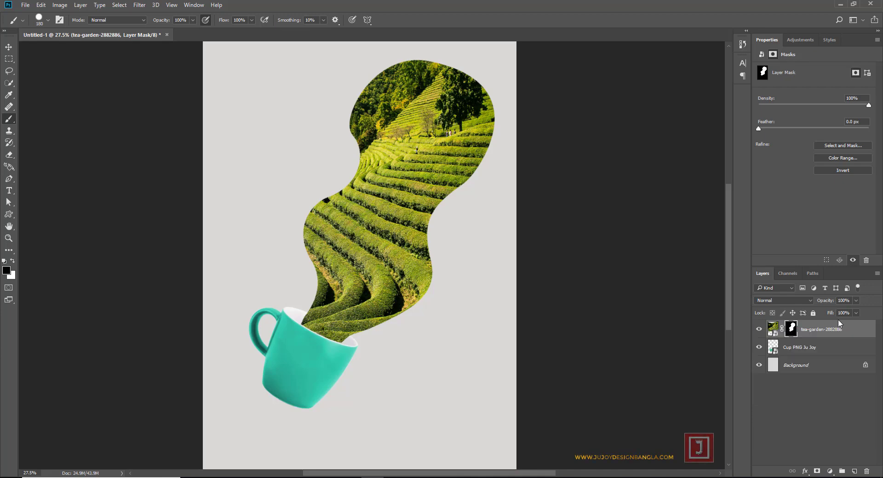
right_click(822, 334)
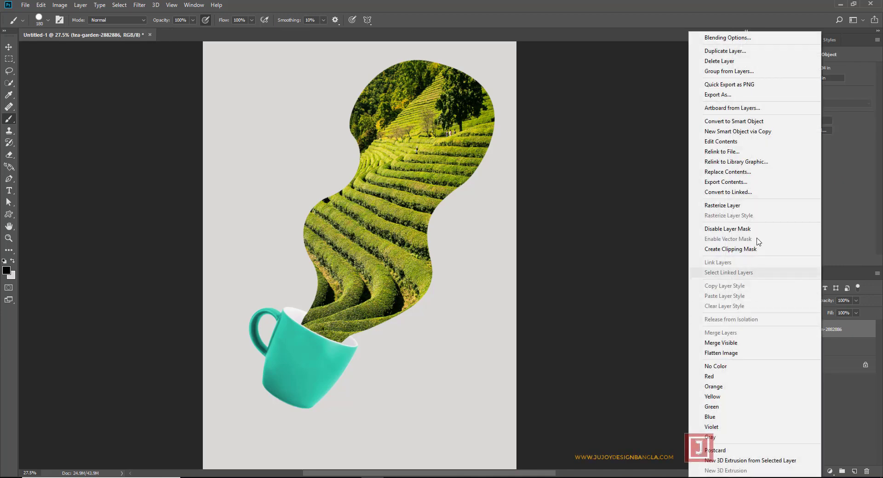
click(741, 206)
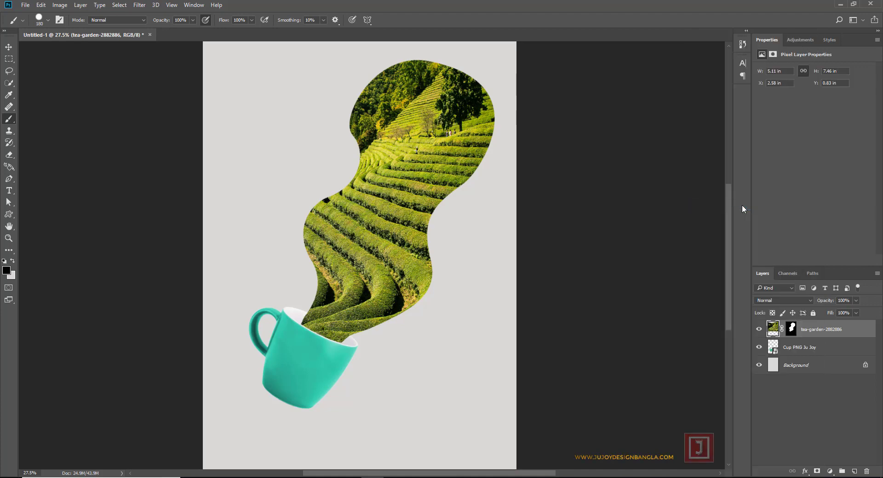
- Apply the tea-garden layer mask permanently and open the layer's Blending Options
click(790, 329)
right_click(791, 329)
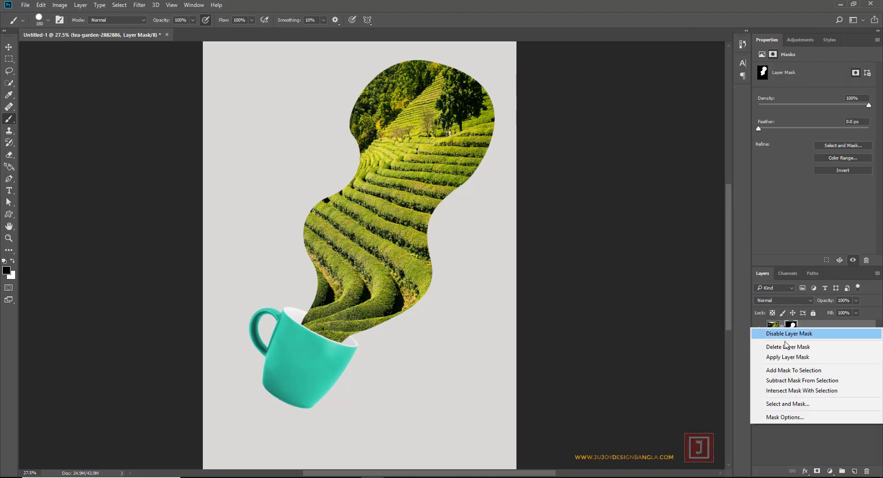
click(815, 363)
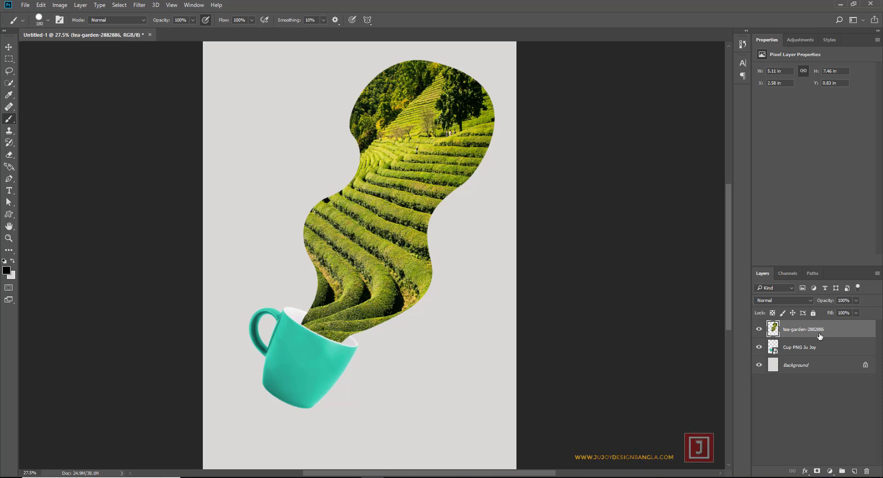
right_click(819, 336)
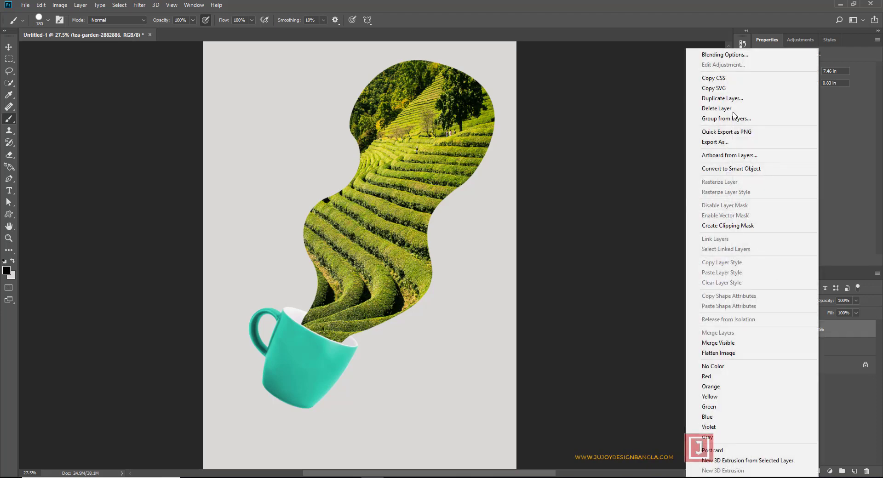
click(725, 55)
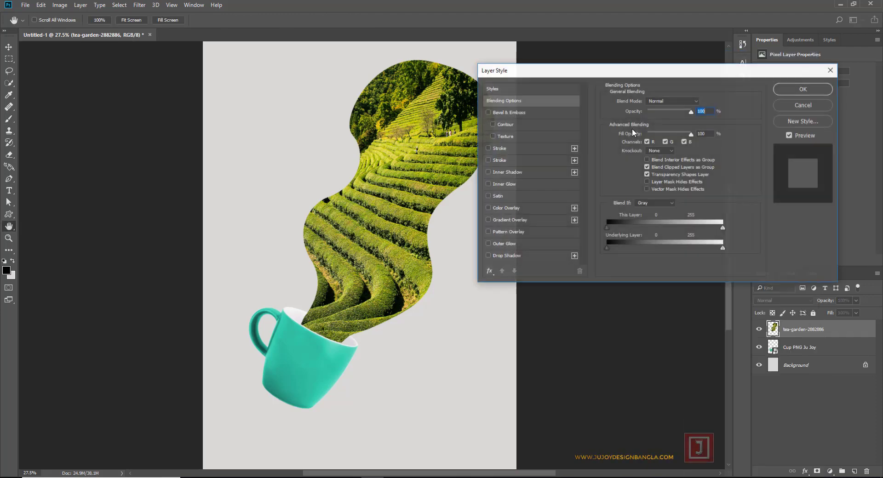
- Turn on Bevel & Emboss with Emboss style, 48% highlight opacity and 59 px size
drag(542, 73, 574, 75)
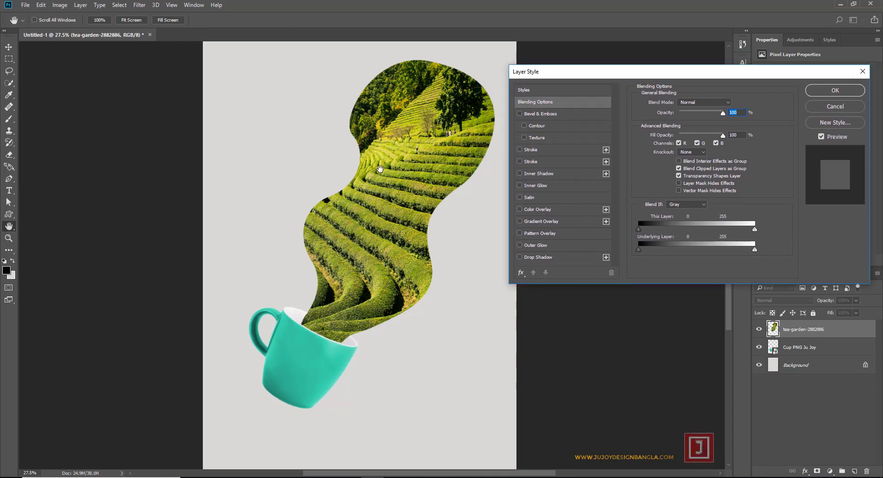
drag(381, 168, 340, 184)
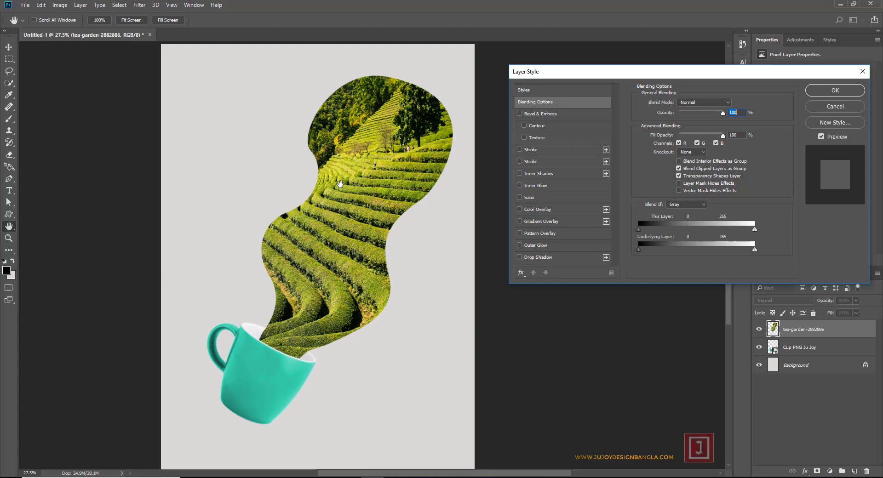
key(ctrl+plus)
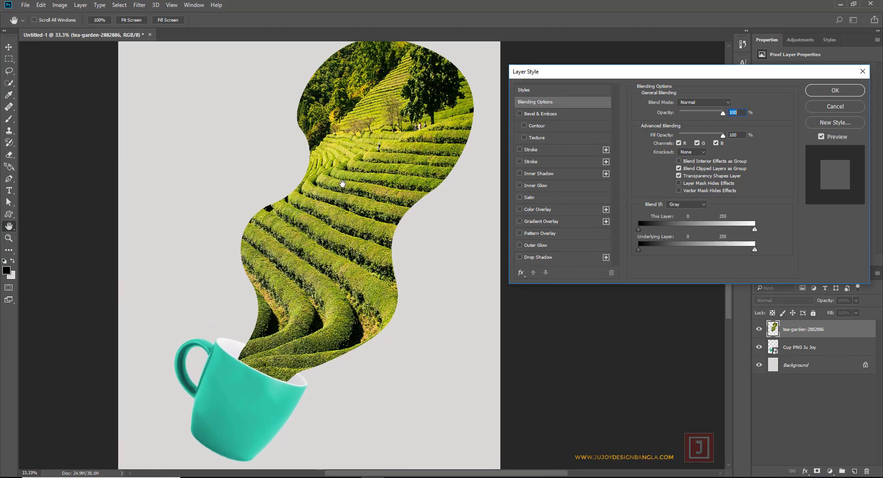
key(ctrl+plus)
drag(275, 190, 238, 285)
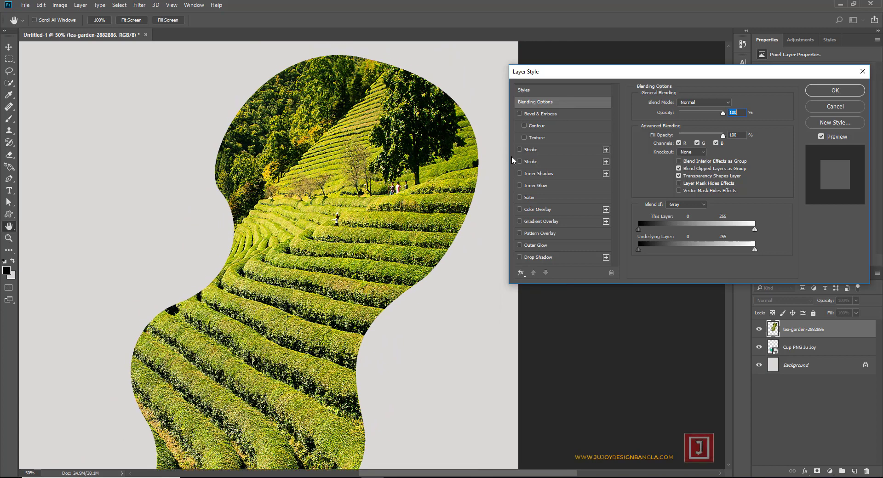
click(533, 114)
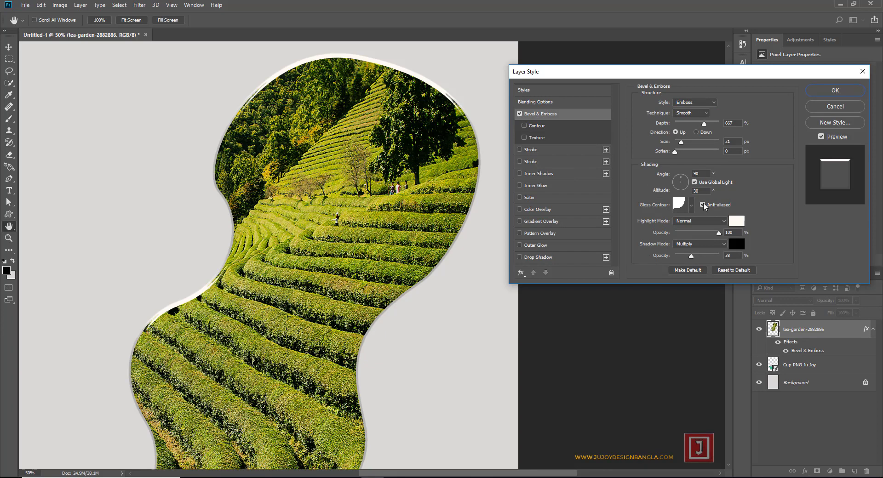
drag(719, 234, 695, 236)
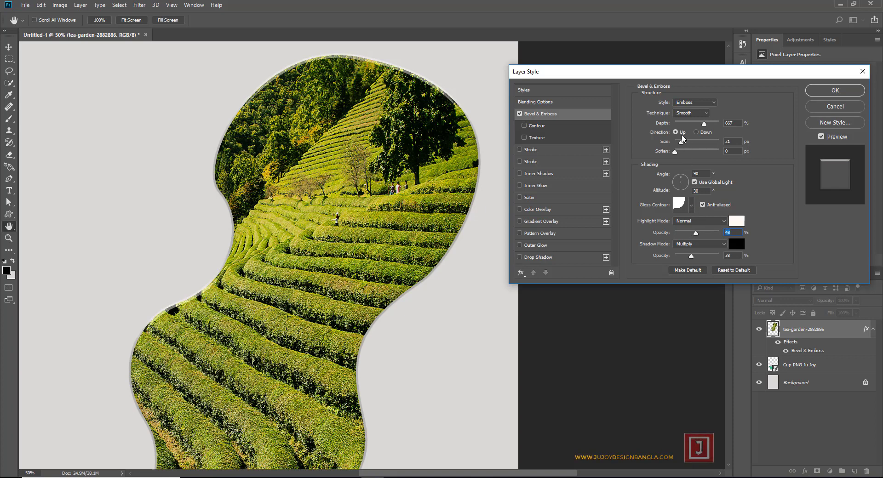
drag(681, 141, 688, 146)
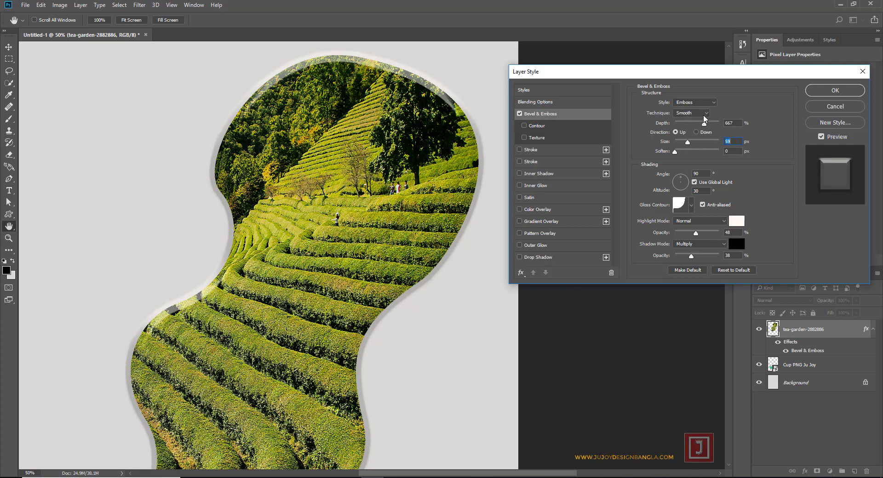
click(703, 102)
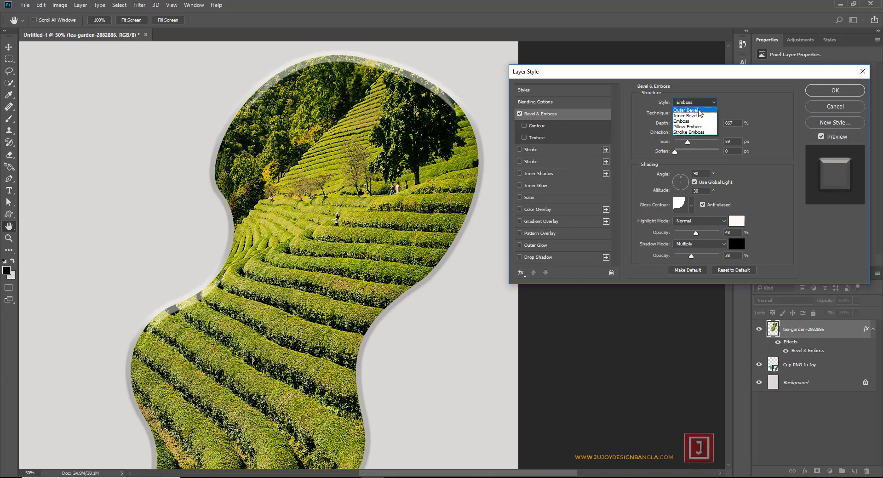
- Change the bevel to Inner Bevel, keeping Smooth technique, with deeper depth and about 16 px size
click(701, 110)
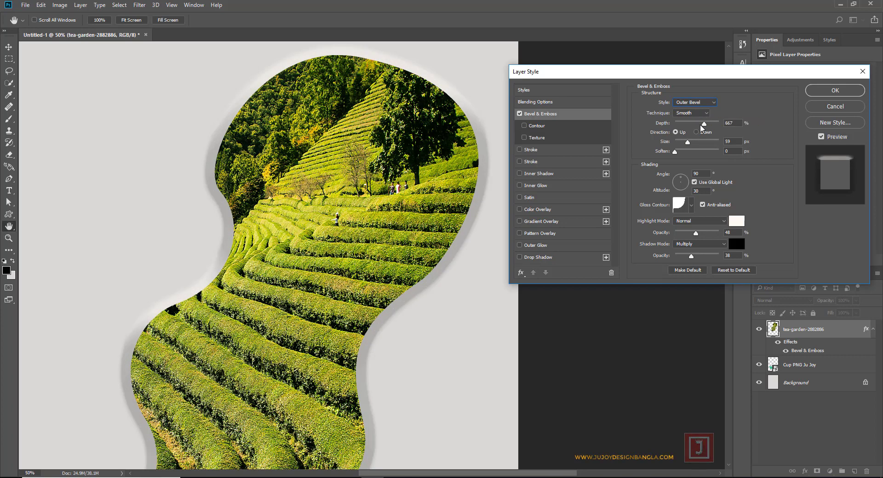
drag(700, 125, 682, 127)
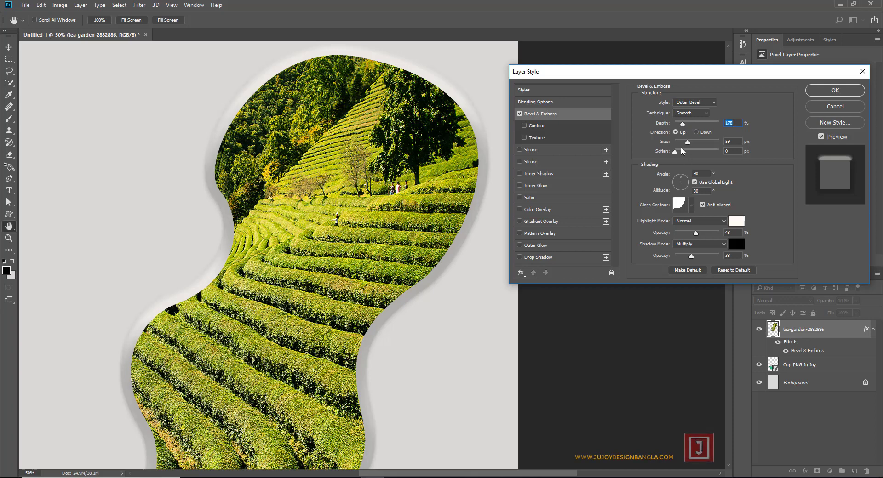
drag(688, 146, 679, 146)
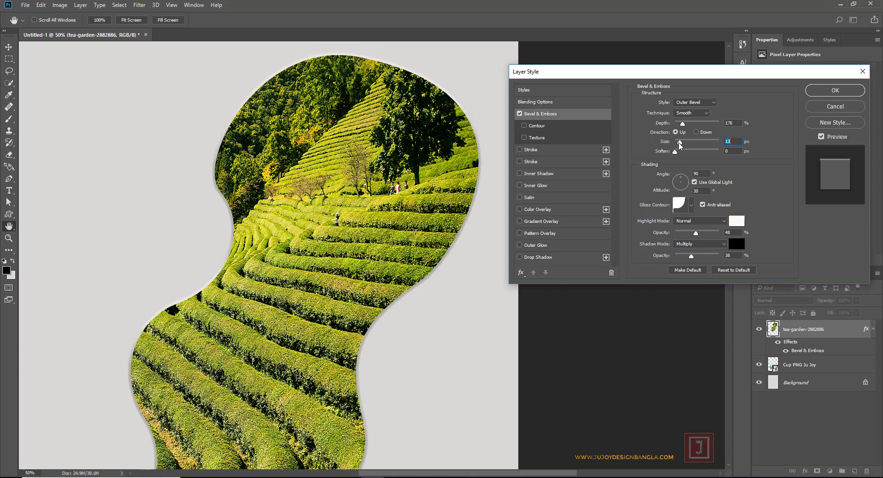
click(690, 103)
click(692, 114)
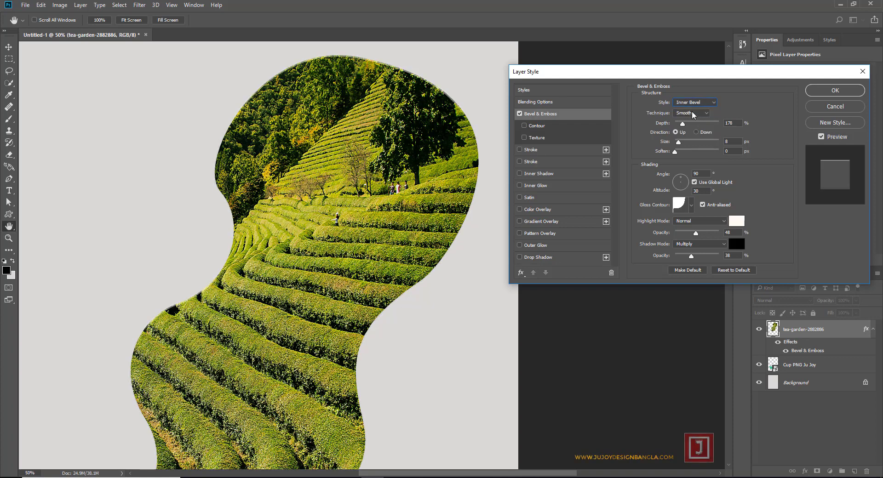
click(694, 113)
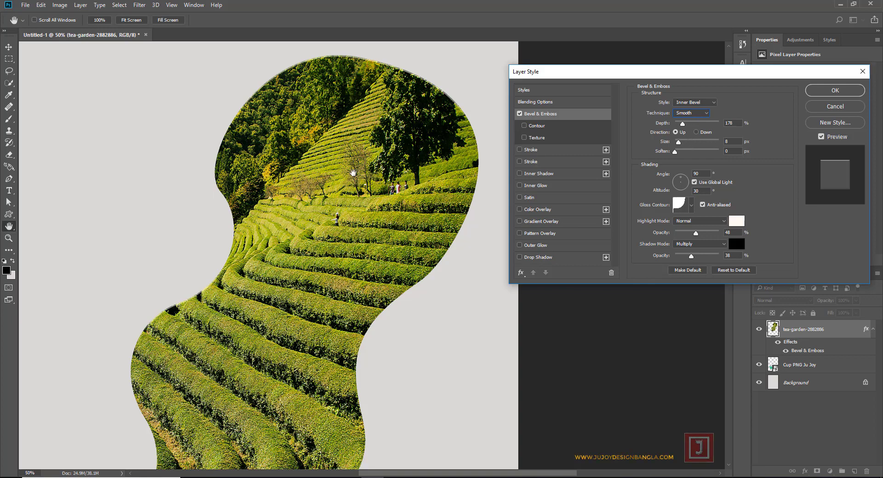
mouse_move(340, 178)
mouse_down()
mouse_move(307, 81)
mouse_move(337, 193)
mouse_up()
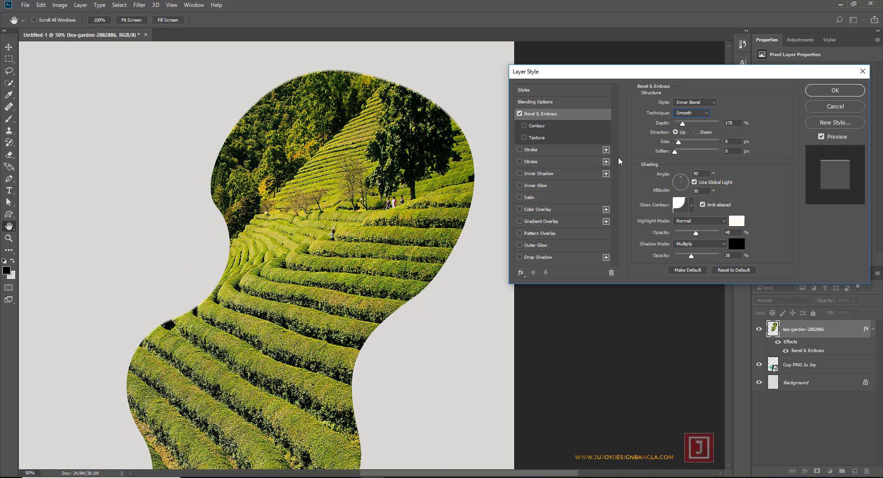
drag(690, 123, 693, 123)
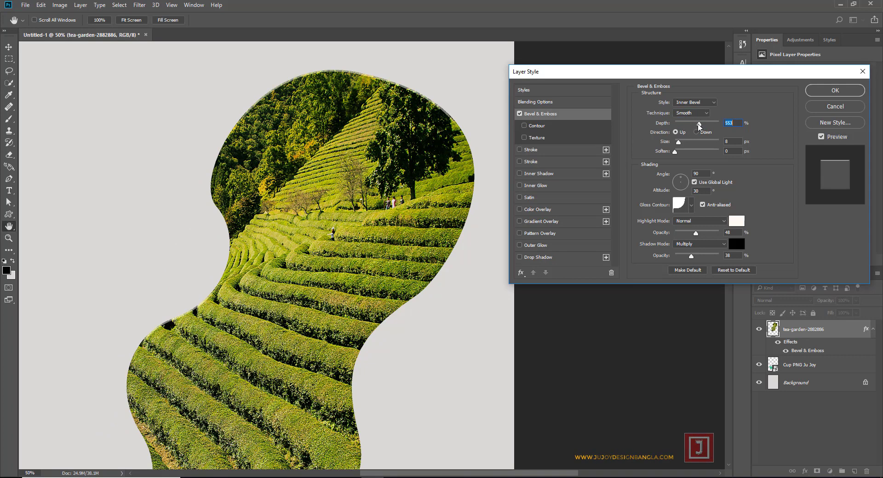
drag(679, 141, 681, 143)
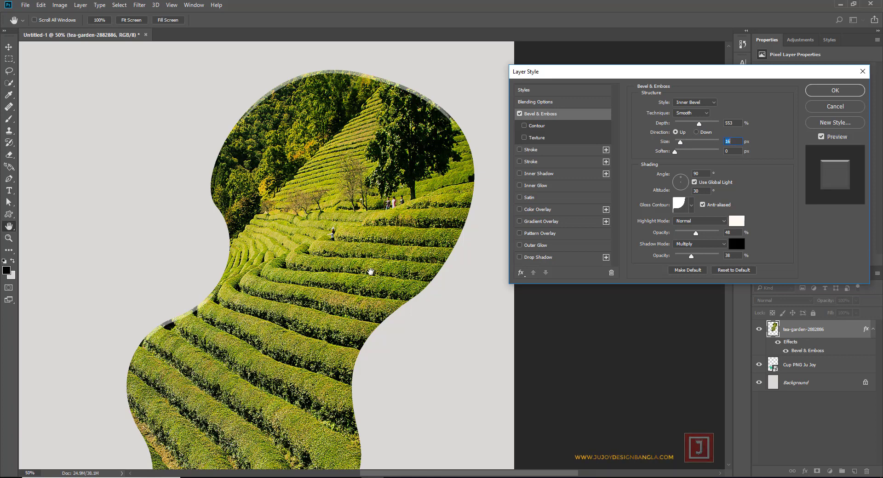
mouse_move(321, 343)
mouse_down()
mouse_move(336, 295)
mouse_move(334, 314)
mouse_up()
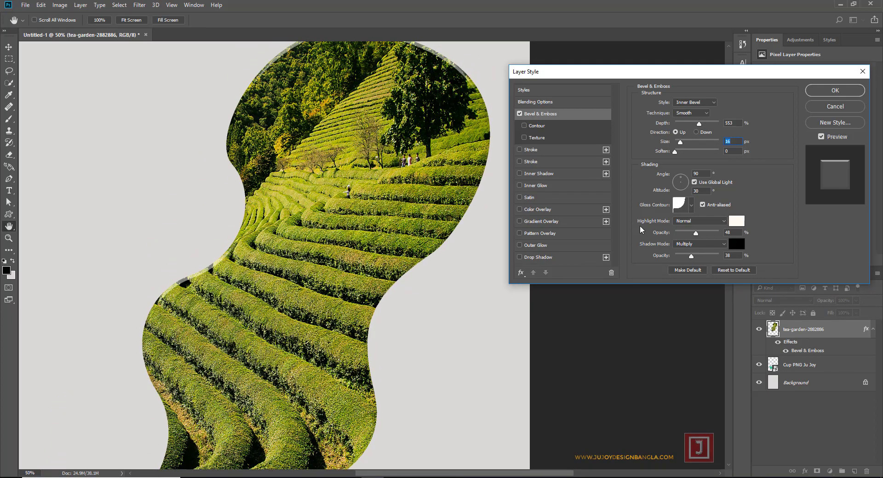
- Compare gloss contours and settle on Linear, keeping Anti-aliased on
click(692, 208)
click(664, 226)
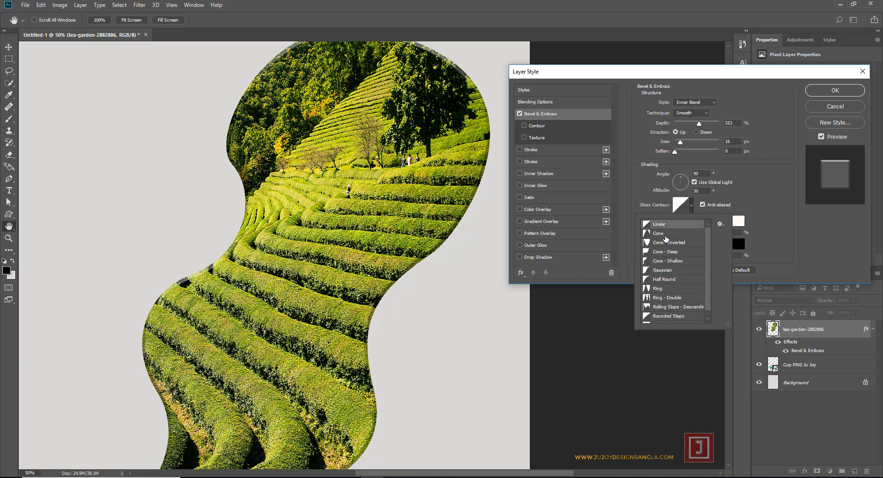
click(665, 235)
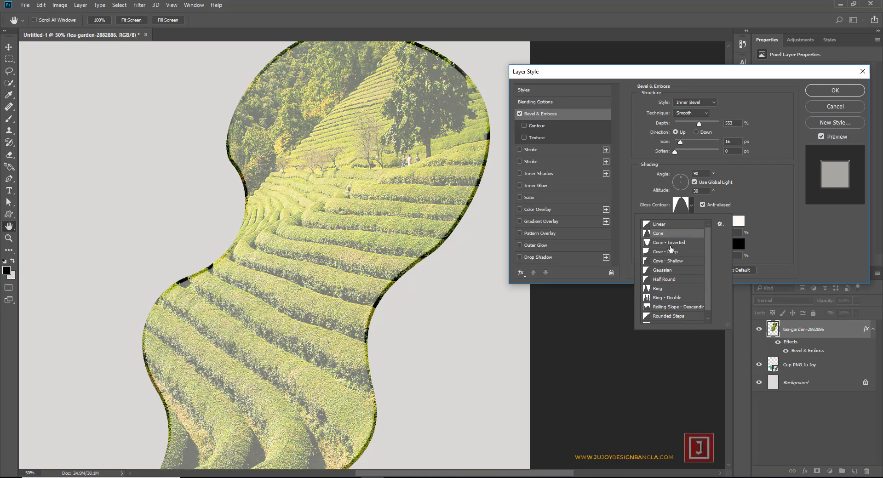
click(669, 247)
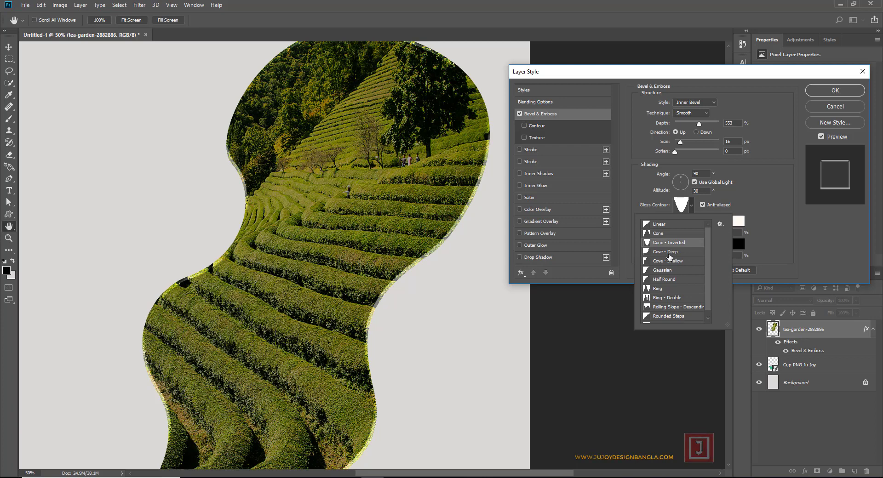
click(669, 262)
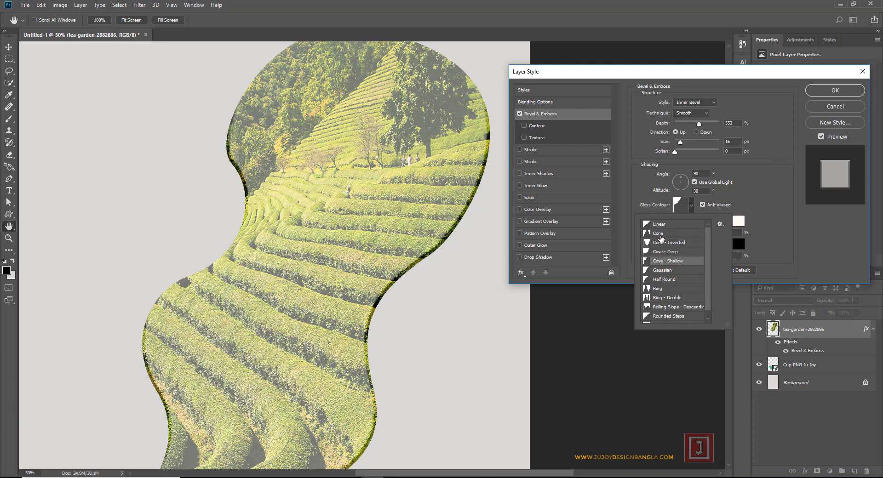
click(658, 253)
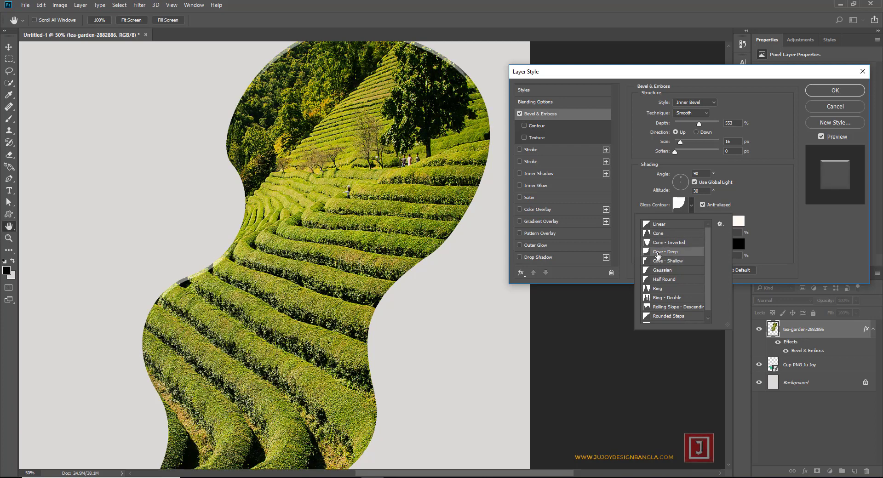
click(657, 234)
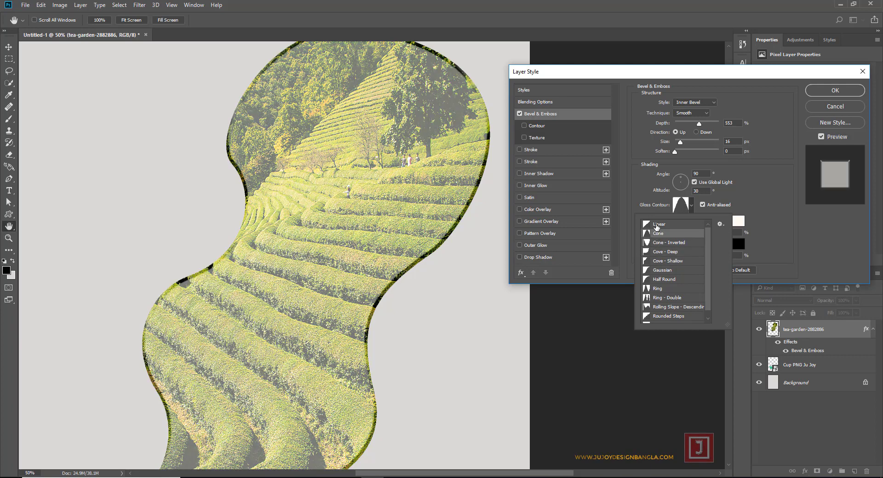
click(657, 224)
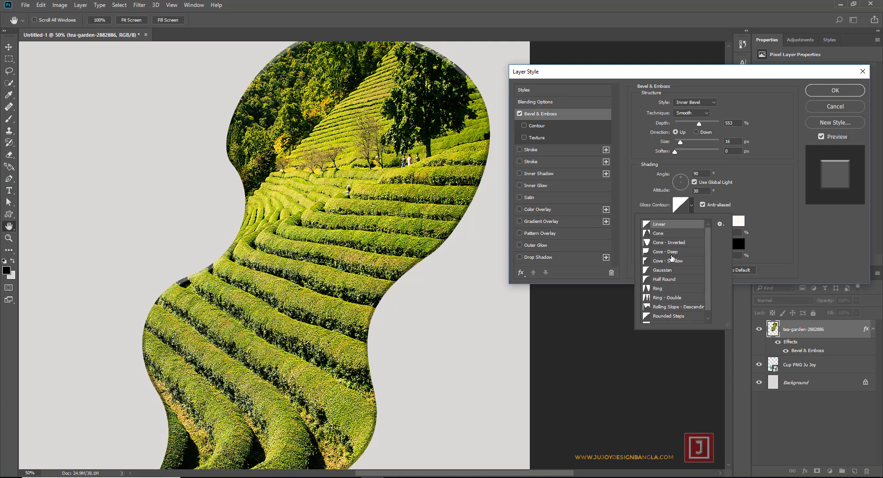
click(735, 199)
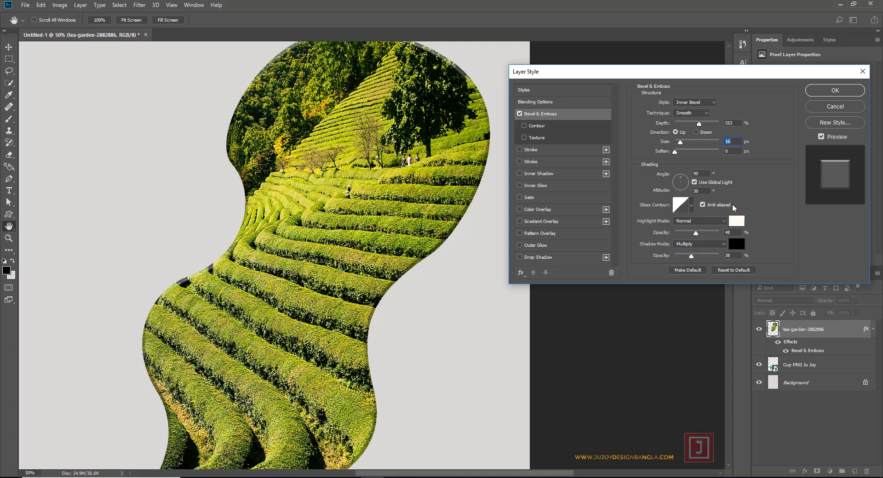
click(701, 204)
click(702, 204)
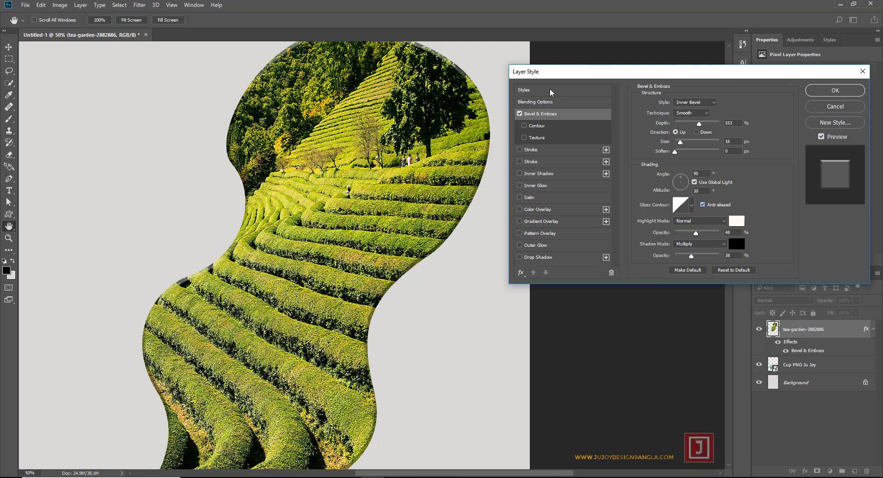
- Apply the bevel style and duplicate the tea-garden layer with Ctrl+J
click(813, 93)
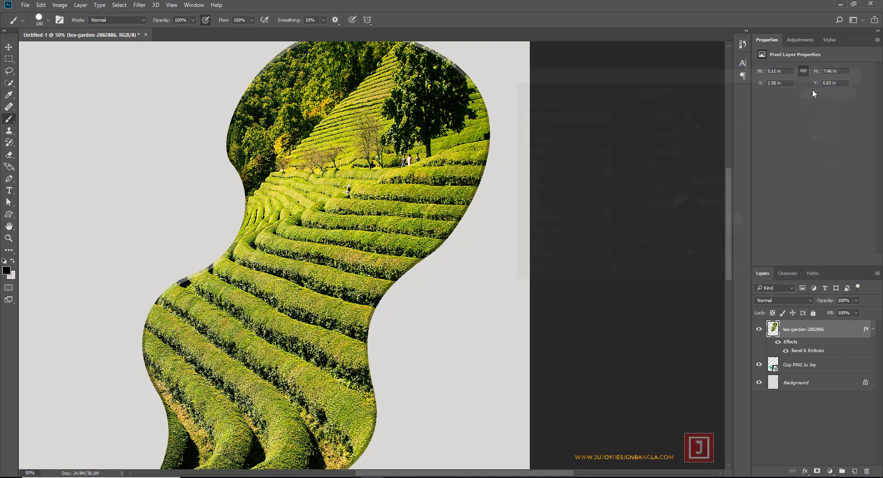
key(b)
scroll(576, 294, down, 2)
scroll(575, 294, down, 2)
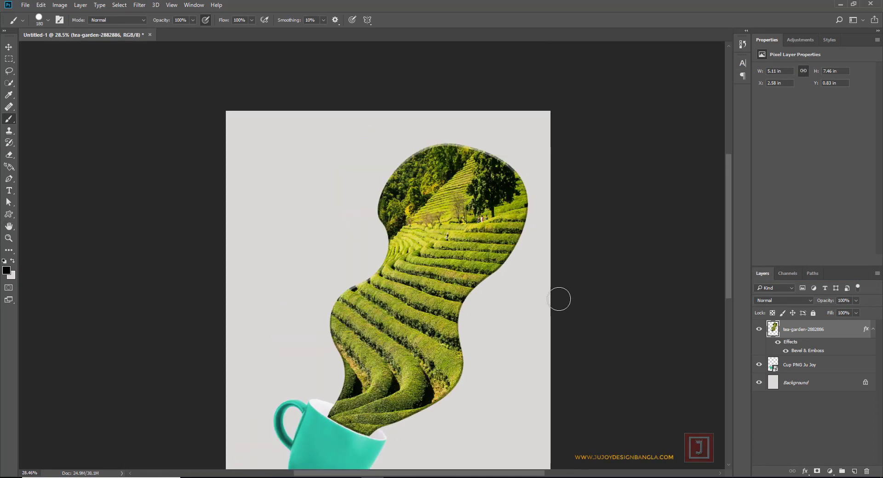
scroll(491, 274, down, 3)
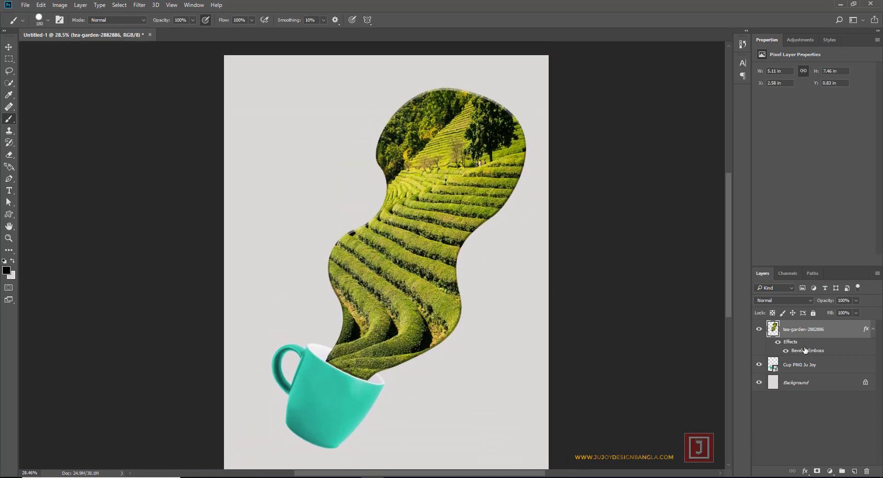
key(ctrl+j)
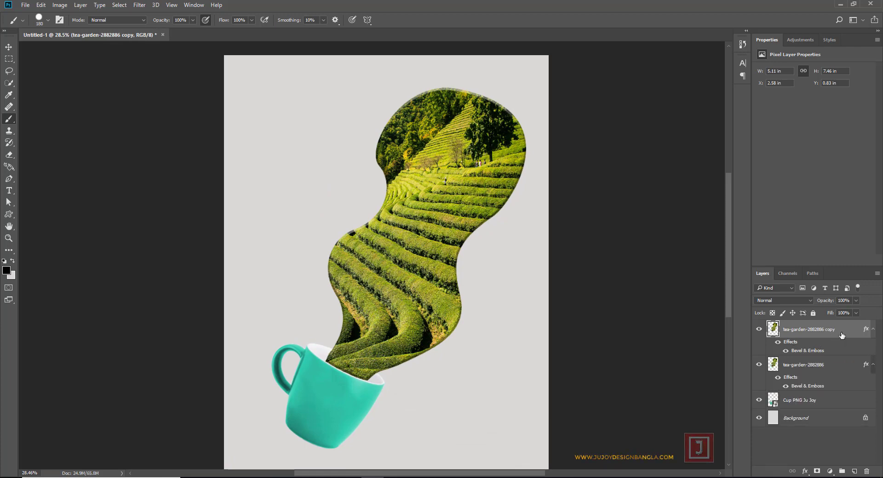
- Apply a preset style to the copy, with lower bevel depth and 6 px size
right_click(841, 335)
click(735, 55)
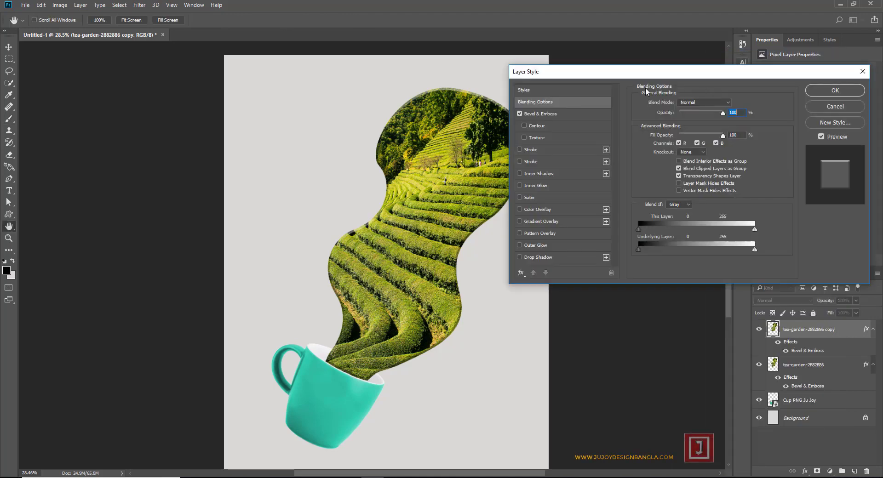
click(542, 89)
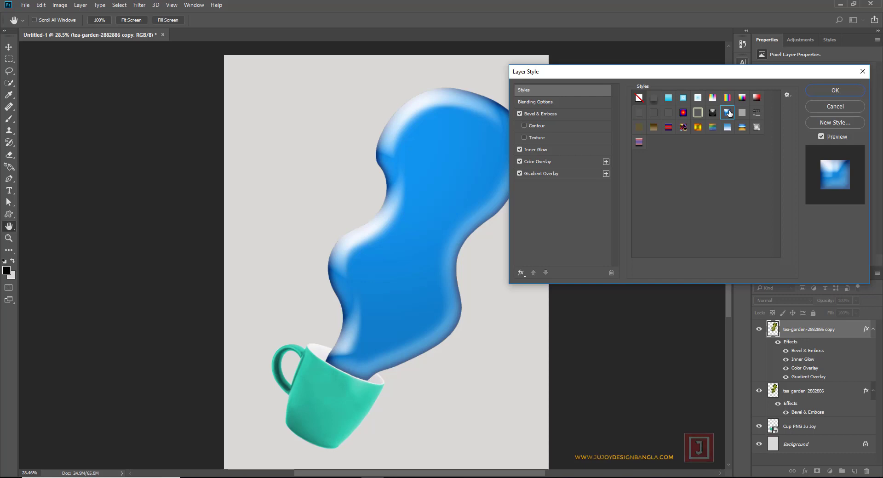
drag(727, 113, 716, 137)
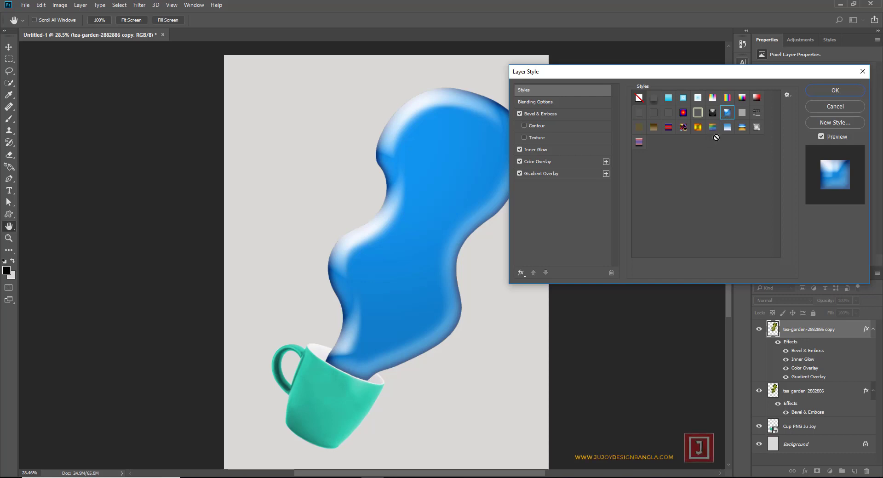
click(576, 113)
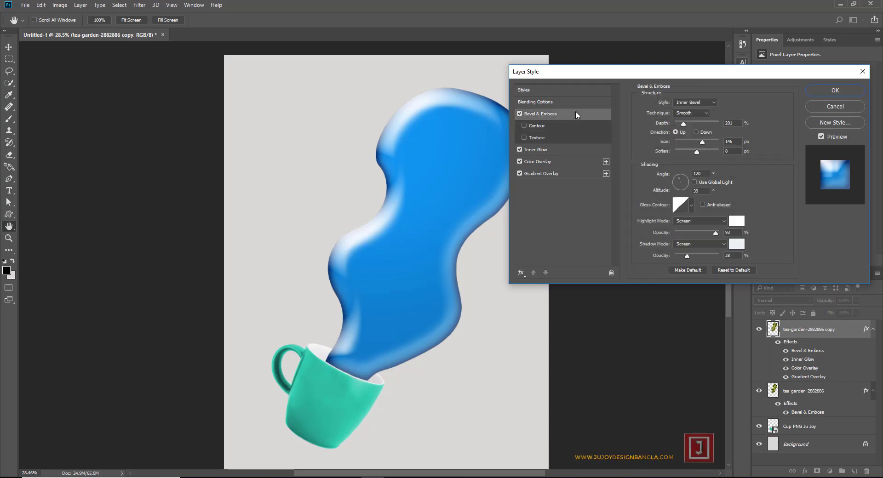
drag(683, 124, 693, 145)
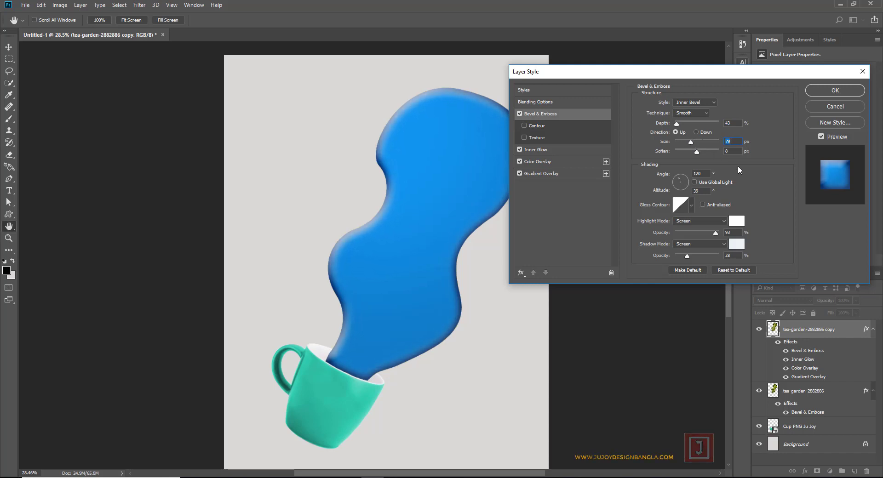
drag(697, 151, 691, 151)
- Set Inner Glow opacity to 56, a faint 2% Color Overlay, and Gradient Overlay scale 94
click(557, 152)
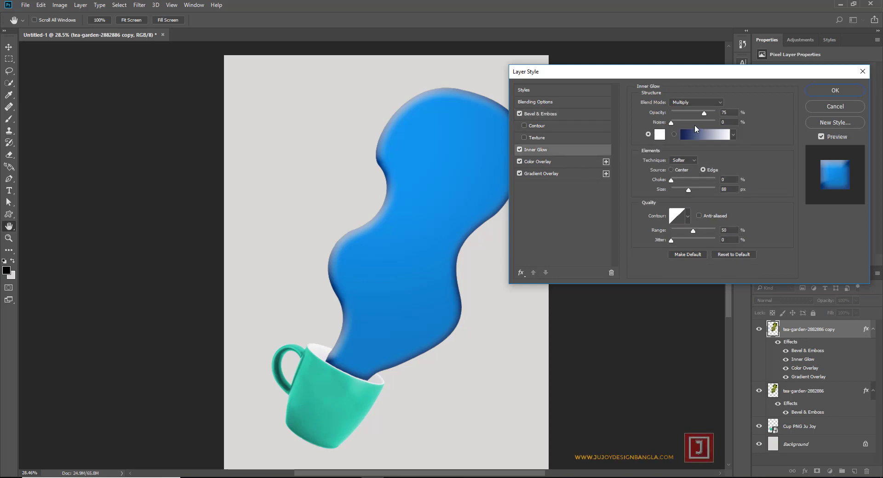
drag(704, 114, 696, 113)
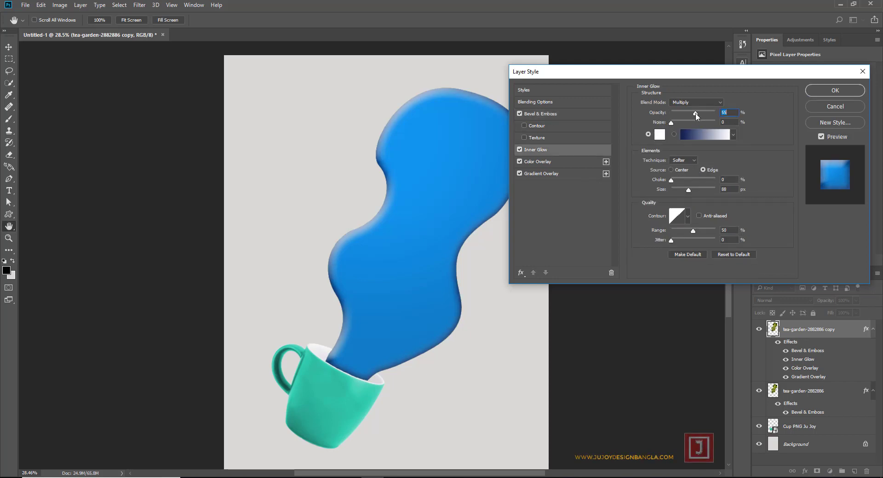
click(555, 161)
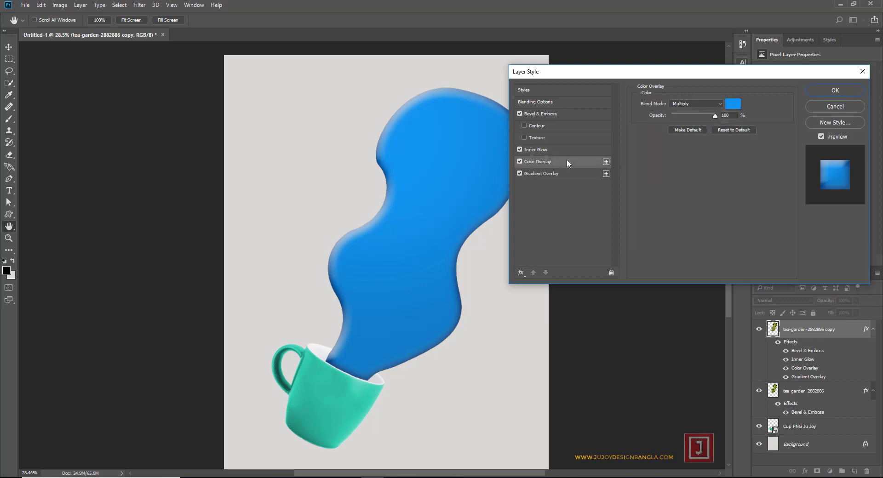
drag(714, 118, 659, 119)
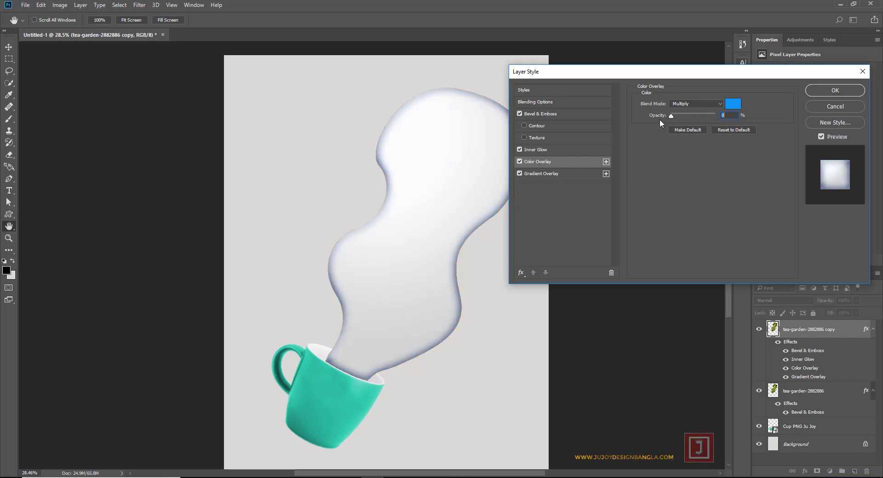
drag(669, 119, 672, 118)
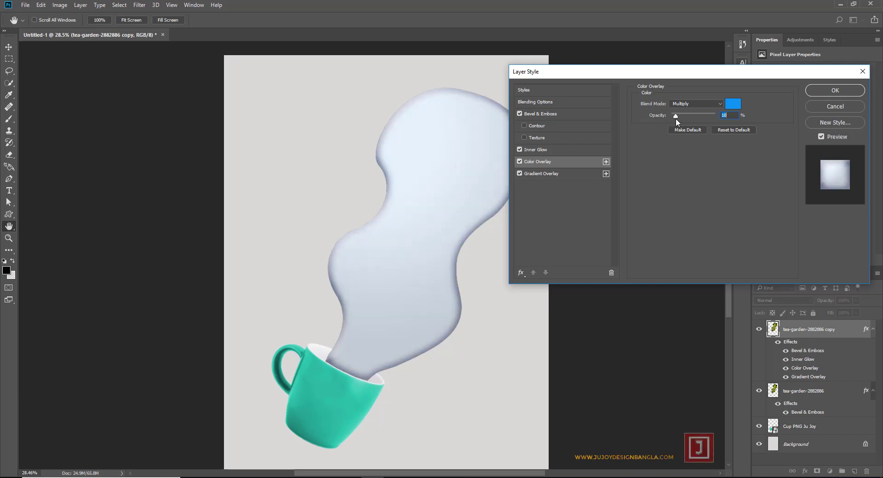
click(554, 176)
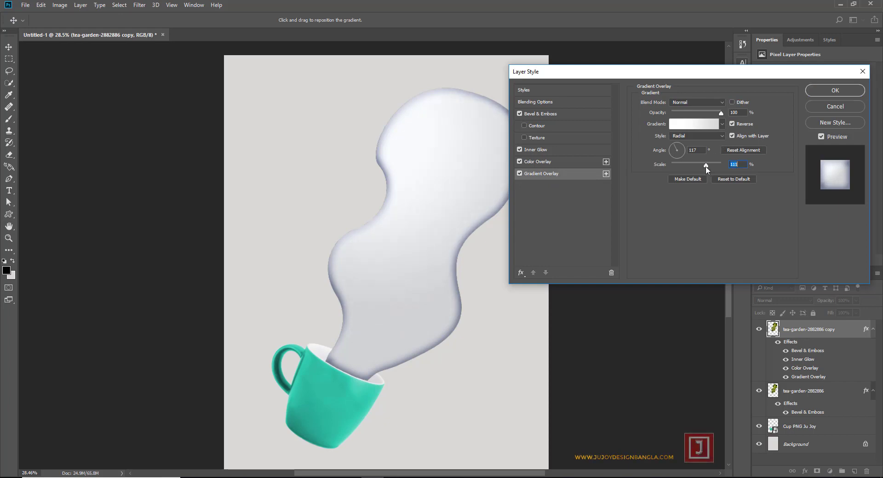
mouse_move(713, 166)
mouse_down()
mouse_move(699, 165)
mouse_move(710, 167)
mouse_up()
click(828, 90)
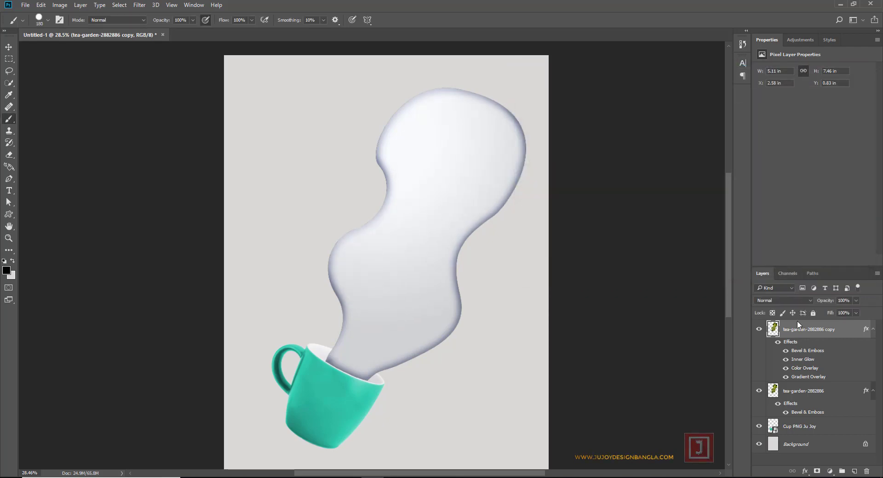
- Rasterize the copy's layer style, add a white layer mask, and pick a Soft Round brush
right_click(840, 334)
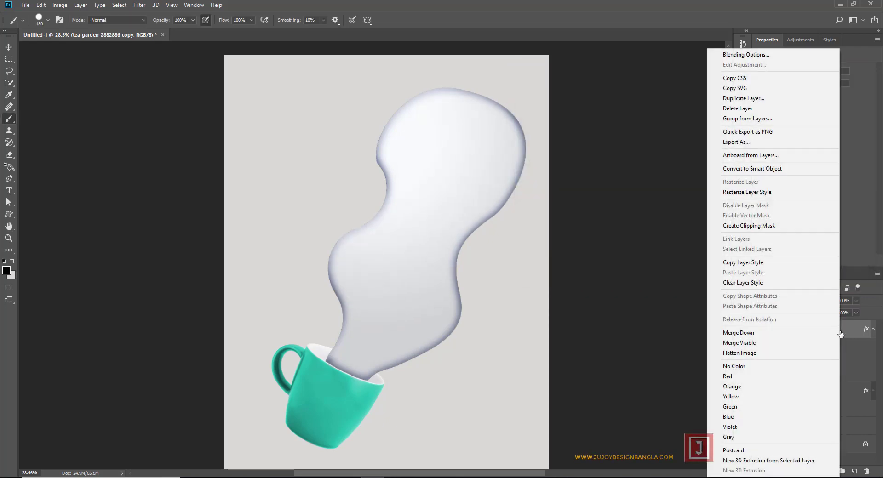
click(786, 193)
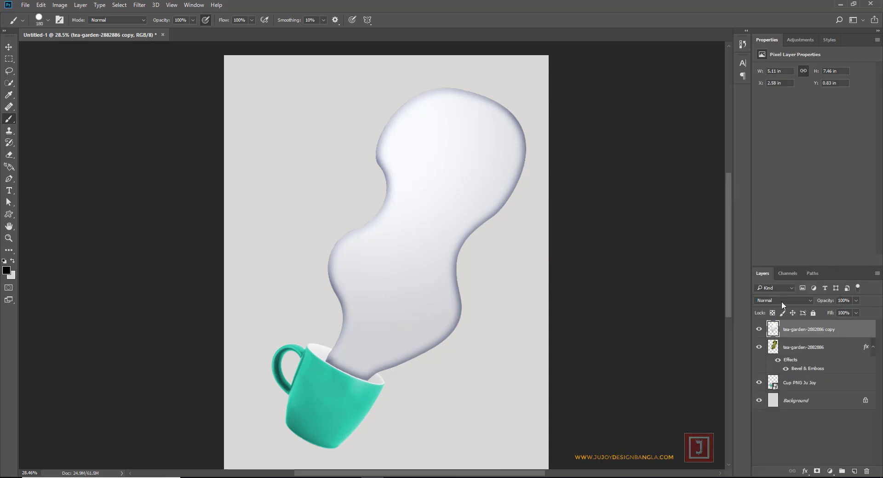
click(817, 472)
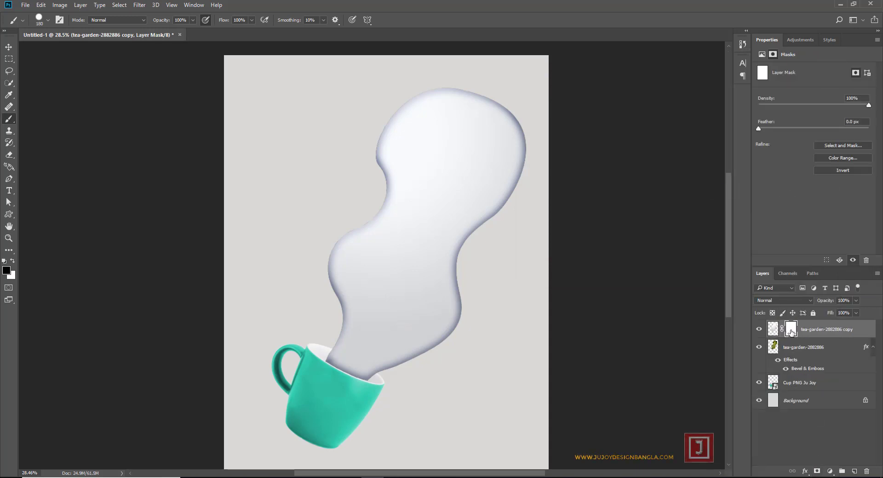
right_click(7, 122)
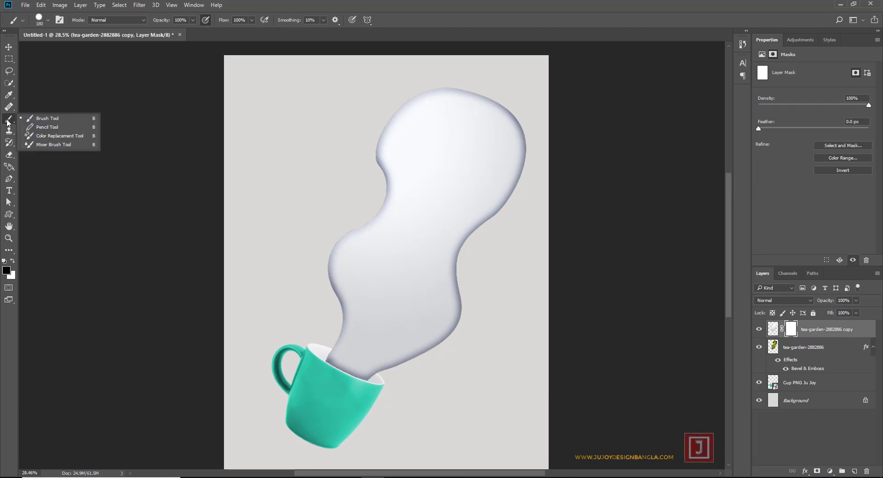
click(37, 120)
right_click(321, 174)
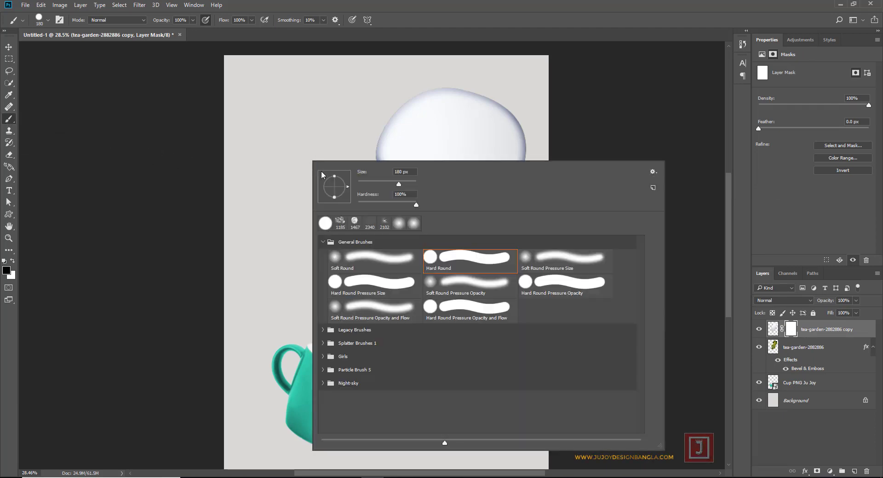
click(353, 256)
key(Return)
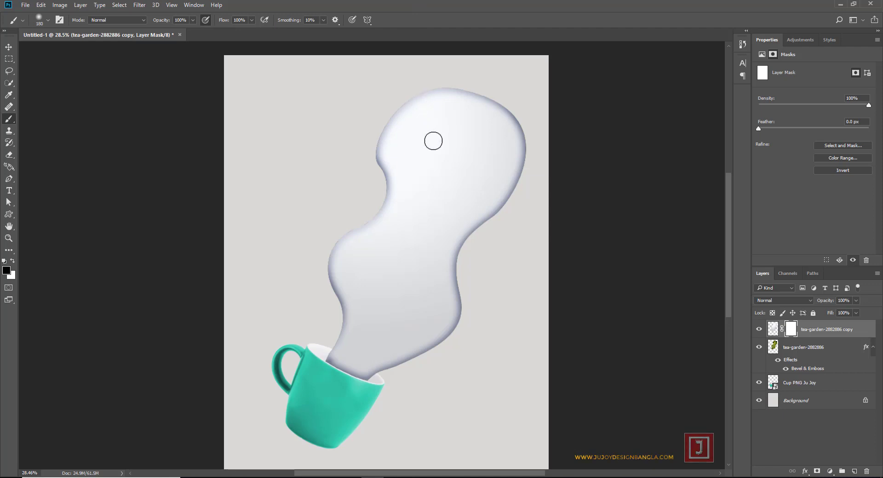
- Paint the mask to reveal greenery at the shape's top, inner edge and centre
scroll(439, 121, up, 1)
mouse_move(436, 104)
mouse_down()
mouse_move(397, 137)
mouse_move(476, 103)
mouse_move(499, 185)
mouse_move(435, 316)
mouse_up()
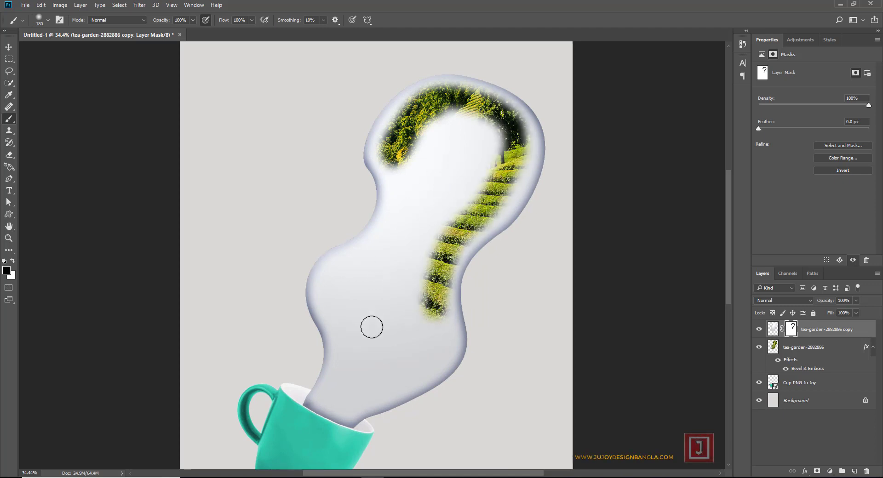
scroll(371, 323, up, 2)
mouse_move(449, 305)
mouse_down()
mouse_move(403, 400)
mouse_move(307, 442)
mouse_move(326, 422)
mouse_move(342, 311)
mouse_move(326, 266)
mouse_move(371, 236)
mouse_move(414, 179)
mouse_move(413, 101)
mouse_up()
scroll(408, 174, up, 1)
mouse_move(433, 187)
mouse_down()
mouse_move(363, 289)
mouse_move(359, 315)
mouse_move(423, 258)
mouse_move(423, 398)
mouse_move(460, 195)
mouse_move(460, 216)
mouse_up()
scroll(460, 216, up, 5)
scroll(459, 216, right, 4)
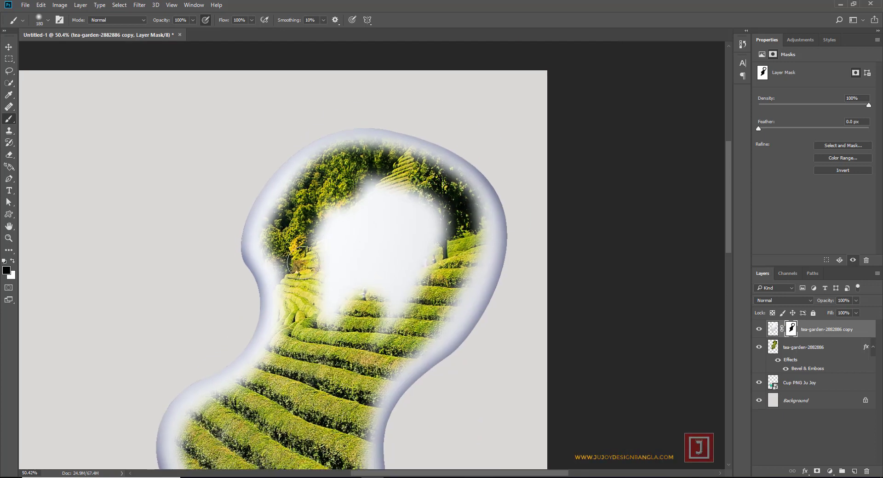
- Paint the mask along the left and right edges and near the top trees
mouse_move(360, 240)
mouse_down()
mouse_move(350, 228)
mouse_move(354, 285)
mouse_move(414, 256)
mouse_move(424, 195)
mouse_move(387, 313)
mouse_move(393, 232)
mouse_move(405, 303)
mouse_move(391, 240)
mouse_move(441, 197)
mouse_move(464, 202)
mouse_move(471, 232)
mouse_move(460, 280)
mouse_move(398, 344)
mouse_up()
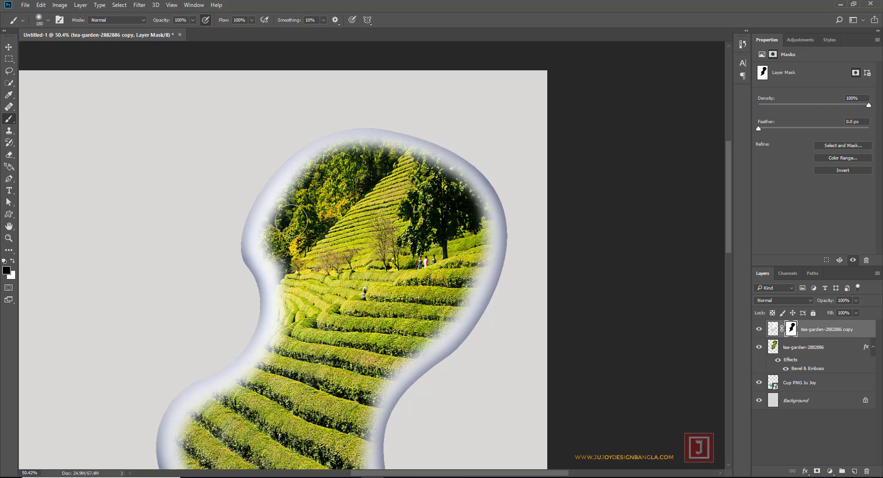
mouse_move(291, 220)
mouse_down()
mouse_move(317, 179)
mouse_move(281, 257)
mouse_move(293, 294)
mouse_move(274, 363)
mouse_move(369, 151)
mouse_up()
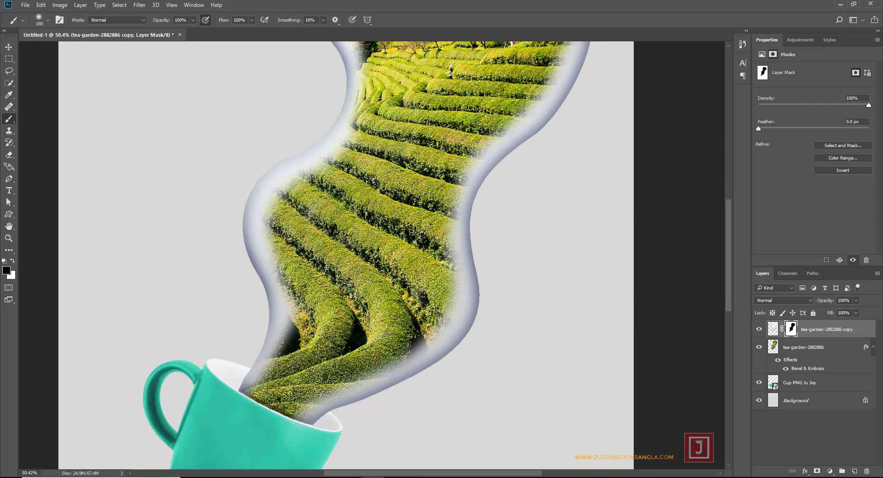
mouse_move(379, 115)
mouse_down()
mouse_move(356, 159)
mouse_move(278, 219)
mouse_move(302, 314)
mouse_move(297, 338)
mouse_up()
mouse_move(431, 228)
mouse_down()
mouse_move(445, 301)
mouse_move(442, 295)
mouse_move(435, 322)
mouse_move(322, 388)
mouse_up()
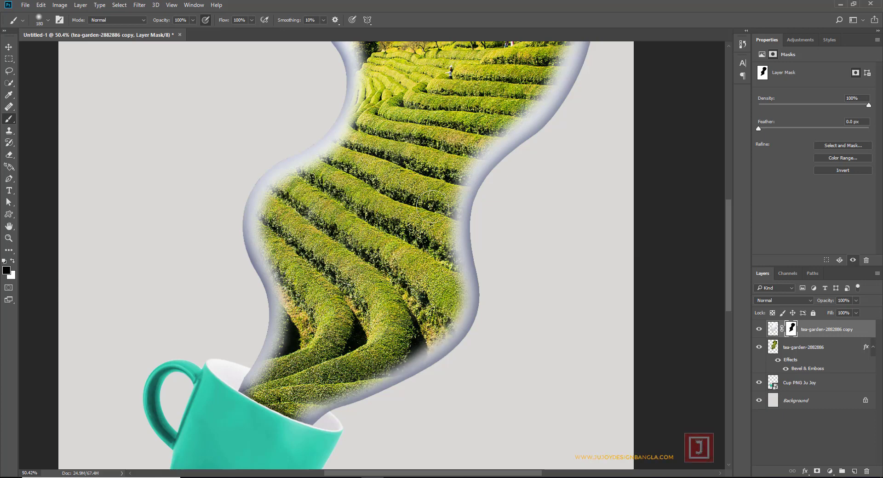
drag(455, 124, 371, 255)
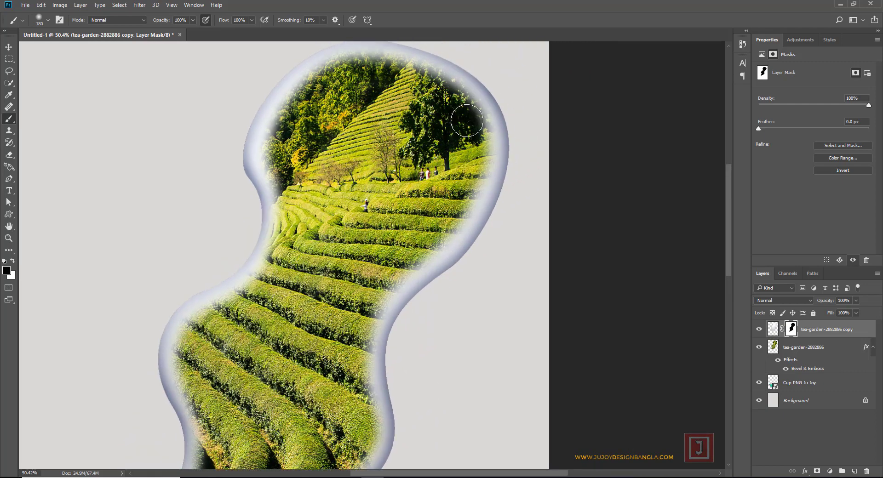
mouse_move(474, 151)
mouse_down()
mouse_move(475, 179)
mouse_move(444, 234)
mouse_move(437, 171)
mouse_up()
alt+scroll(437, 171, down, 2)
alt+scroll(432, 182, down, 2)
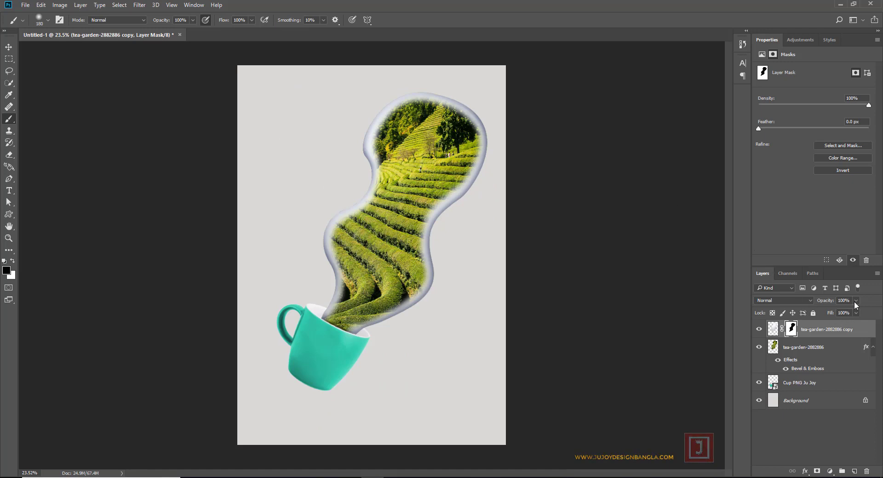
- Set the tea-garden copy layer's opacity to about 50%
click(835, 312)
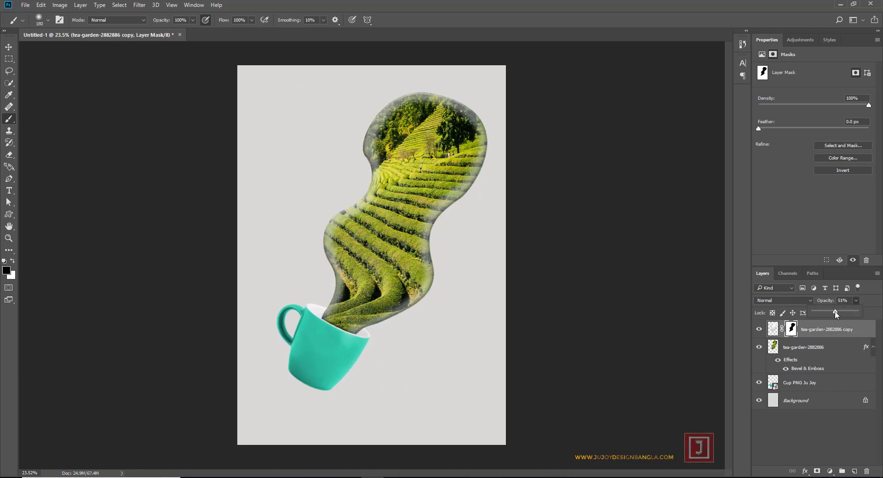
drag(832, 312, 830, 312)
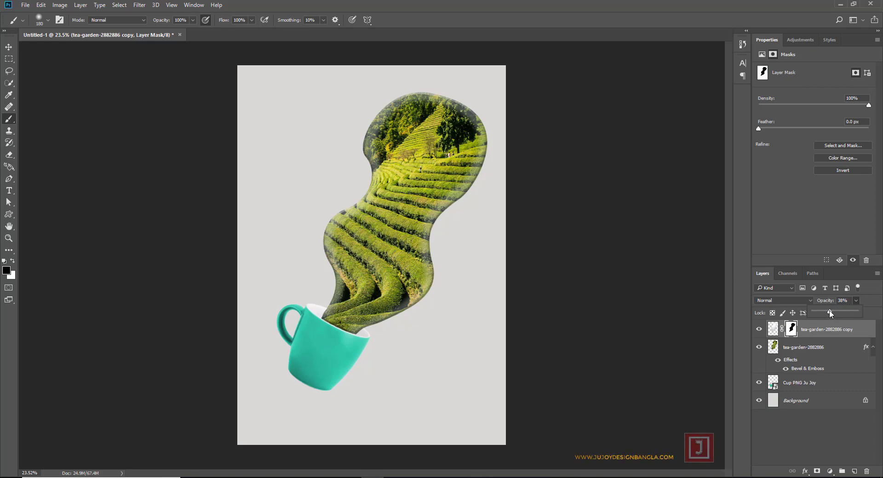
drag(830, 313, 835, 313)
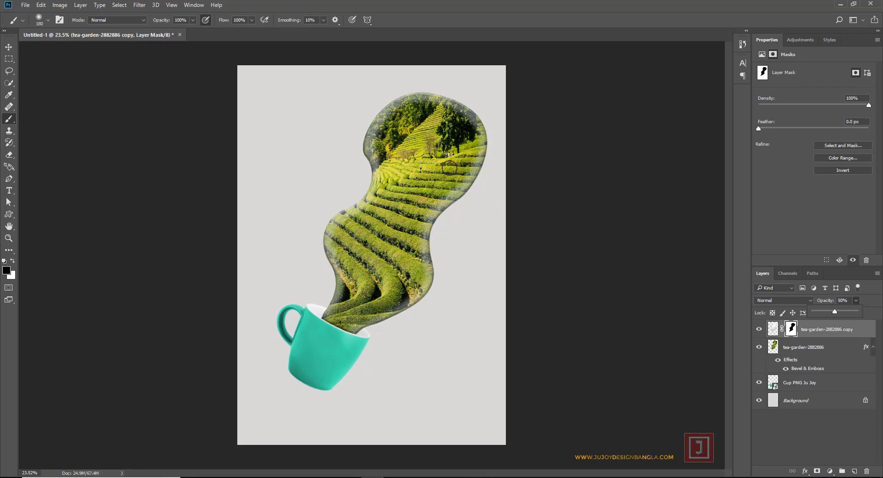
scroll(449, 168, up, 3)
scroll(449, 169, up, 3)
- Brush the mask over the trees and tidy its left and right edges down to the cup
drag(418, 102, 379, 229)
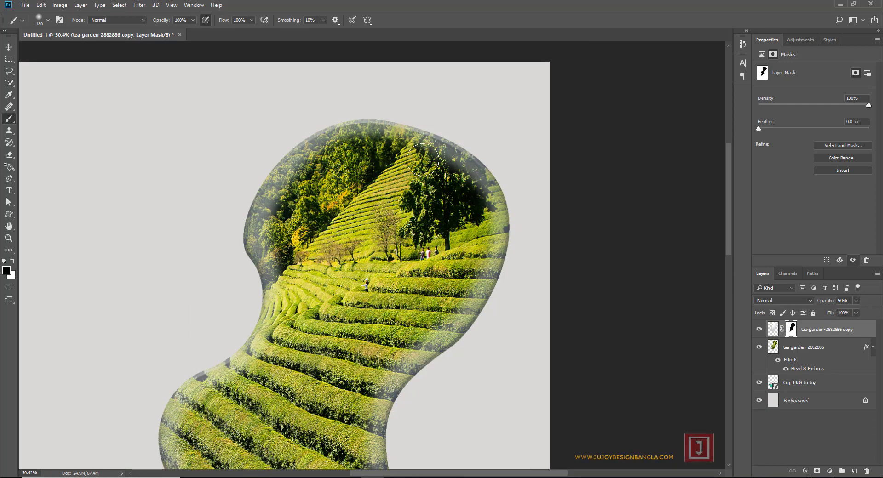
drag(422, 159, 480, 233)
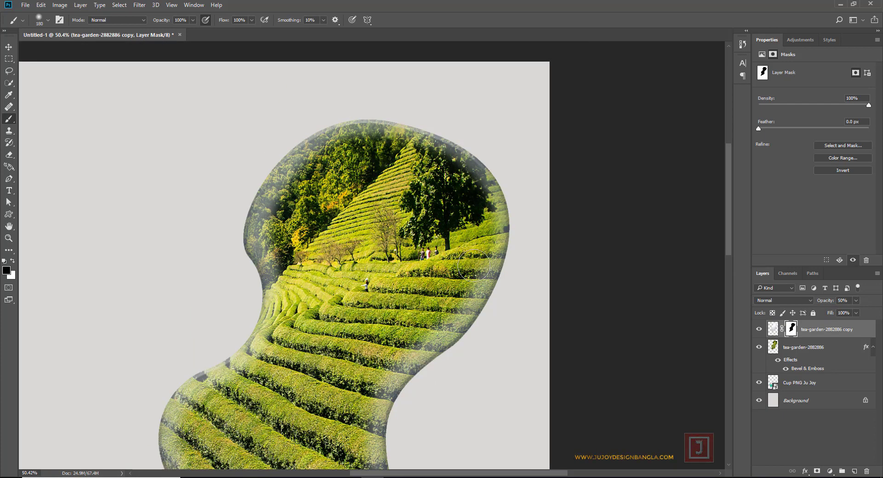
drag(419, 329, 437, 156)
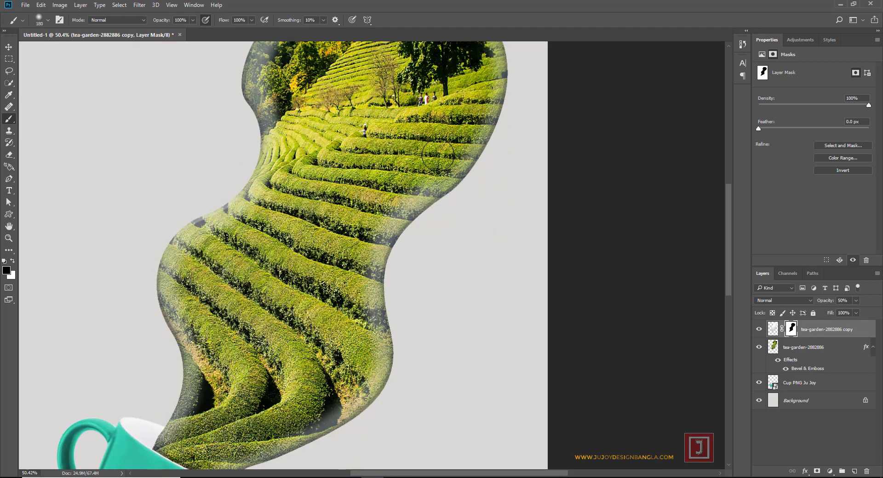
mouse_move(351, 255)
mouse_down()
mouse_move(373, 160)
mouse_move(298, 320)
mouse_move(221, 301)
mouse_move(228, 260)
mouse_move(210, 182)
mouse_move(217, 153)
mouse_move(207, 198)
mouse_move(228, 288)
mouse_up()
drag(258, 166, 226, 297)
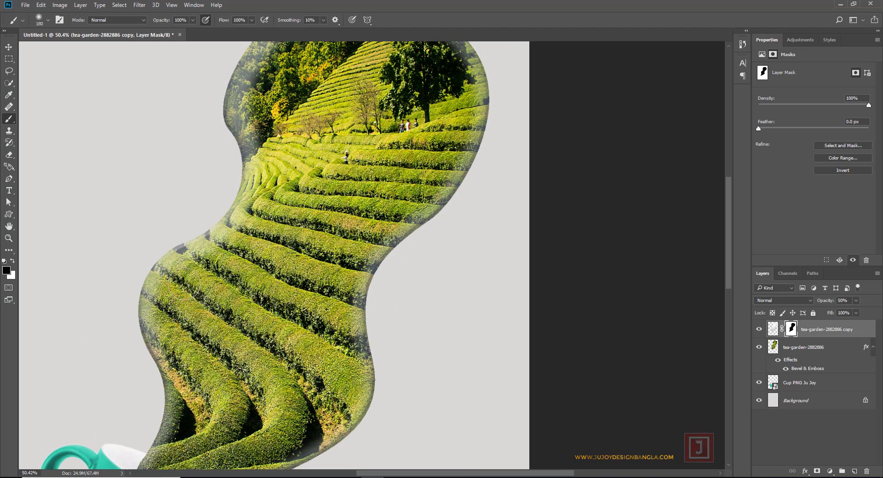
drag(220, 258, 256, 226)
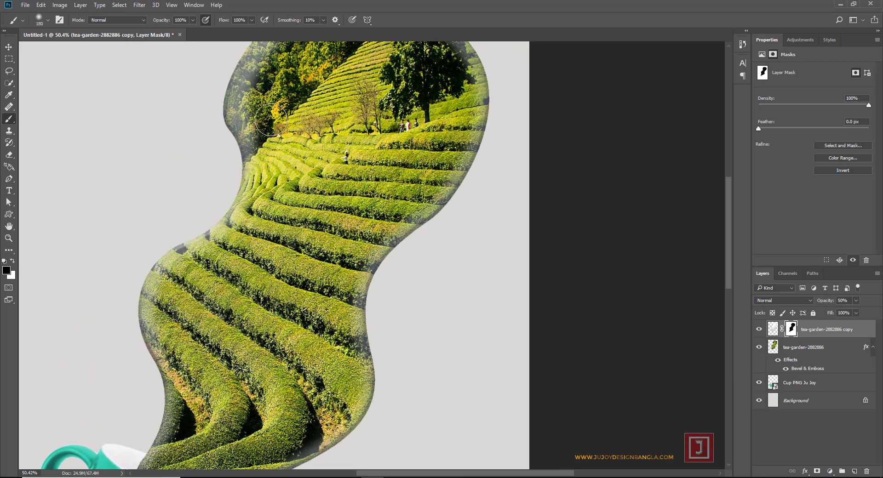
mouse_move(271, 140)
mouse_down()
mouse_move(256, 267)
mouse_move(236, 237)
mouse_move(273, 173)
mouse_move(313, 151)
mouse_move(365, 156)
mouse_up()
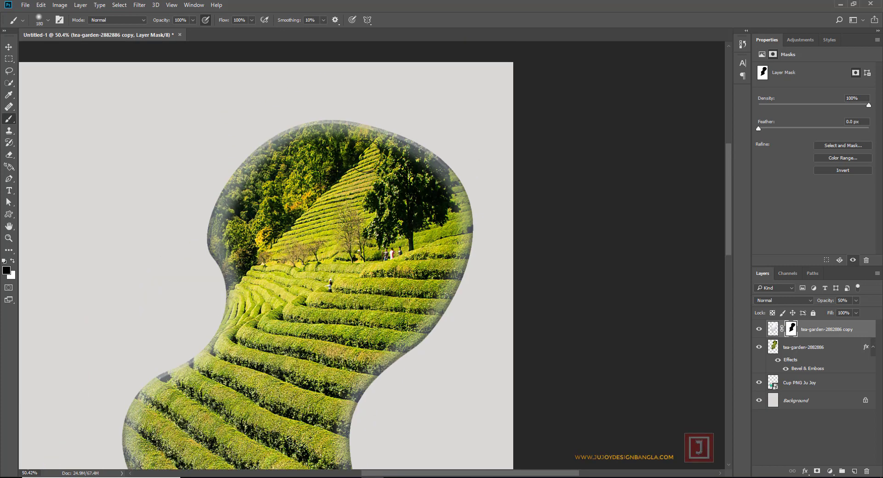
drag(442, 187, 444, 248)
scroll(403, 294, down, 2)
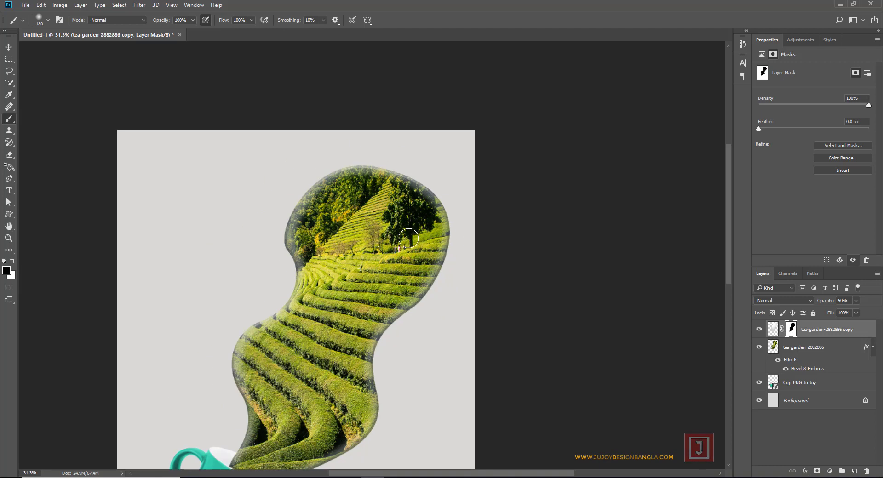
scroll(403, 294, down, 2)
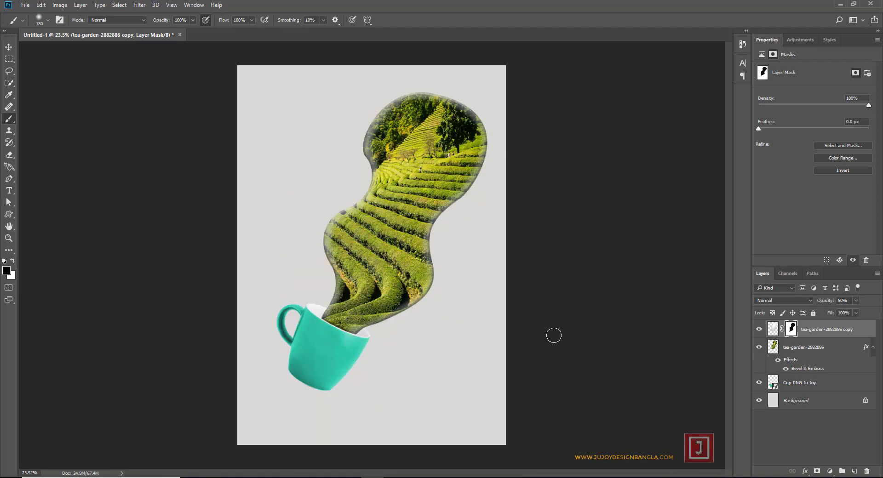
click(834, 385)
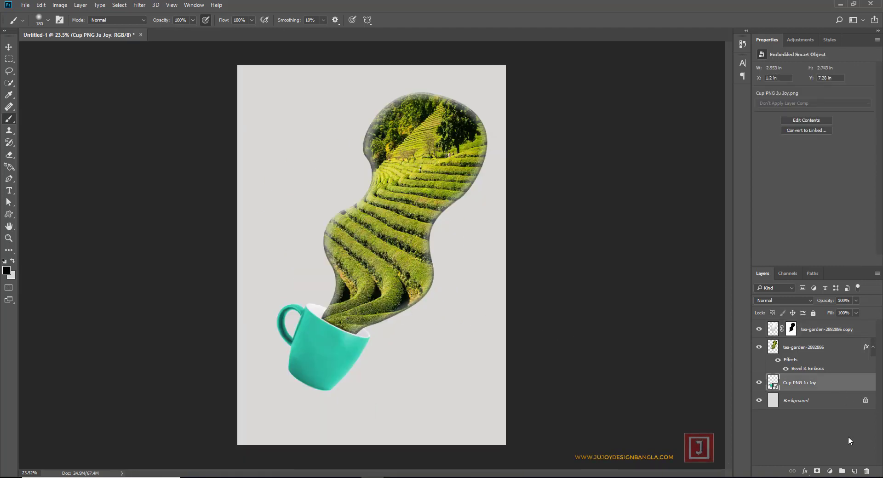
- Add a new layer above the cup and paint a soft shadow down the shape's right edge
click(854, 471)
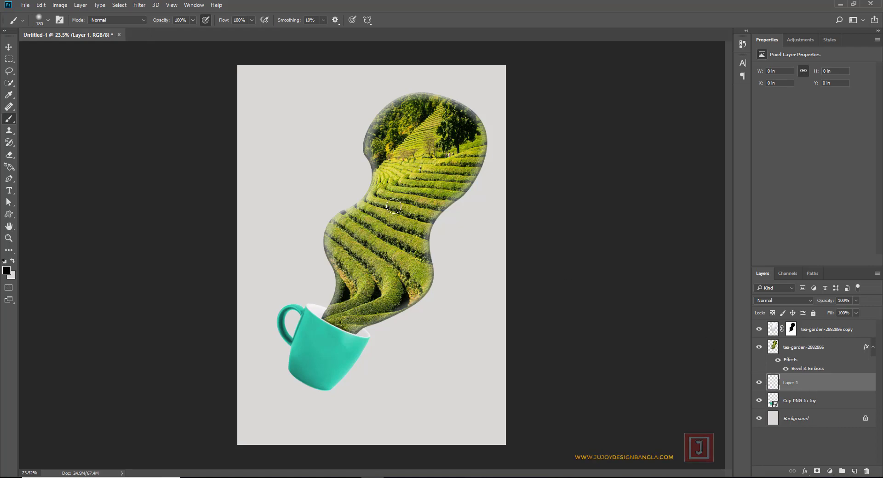
scroll(445, 155, up, 2)
scroll(469, 152, up, 2)
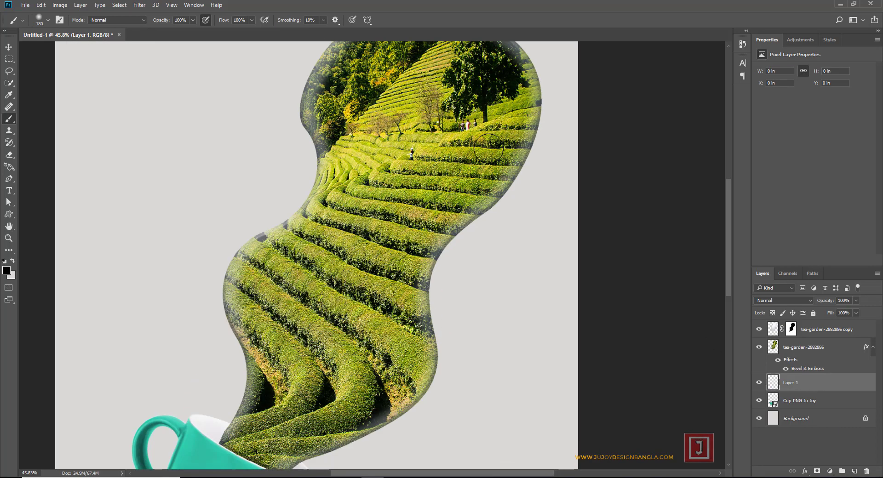
drag(517, 131, 466, 208)
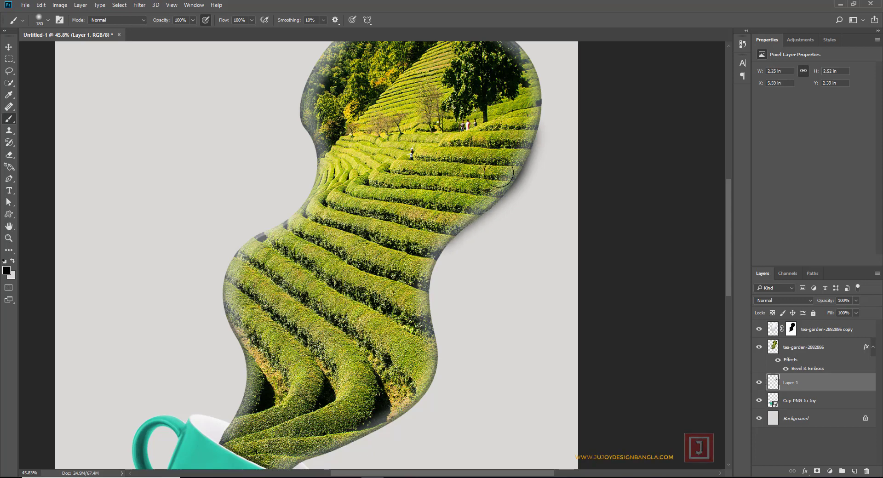
drag(505, 152, 460, 216)
drag(498, 165, 416, 274)
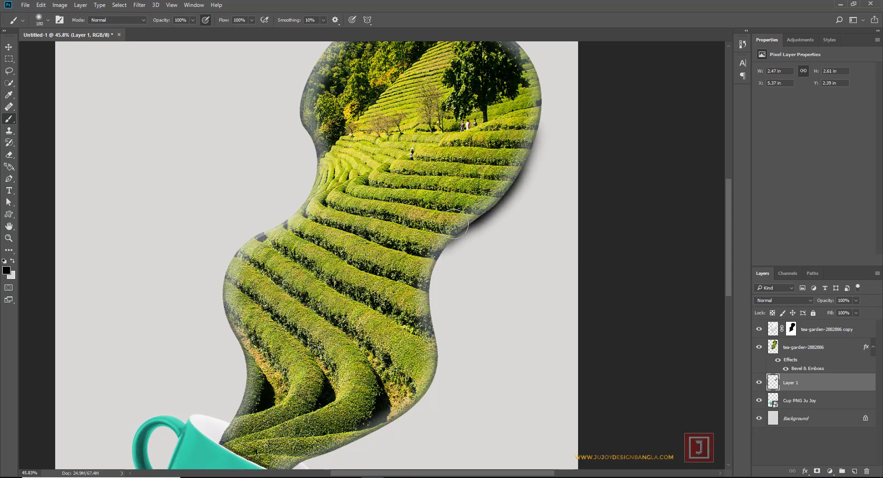
- Extend the shadow along the lower and upper right curves and set the layer to 51% opacity
mouse_move(392, 303)
mouse_down()
mouse_move(383, 184)
mouse_move(412, 225)
mouse_move(395, 276)
mouse_up()
mouse_move(403, 197)
mouse_down()
mouse_move(416, 248)
mouse_move(354, 312)
mouse_move(410, 244)
mouse_move(368, 299)
mouse_move(303, 331)
mouse_move(401, 260)
mouse_move(408, 195)
mouse_up()
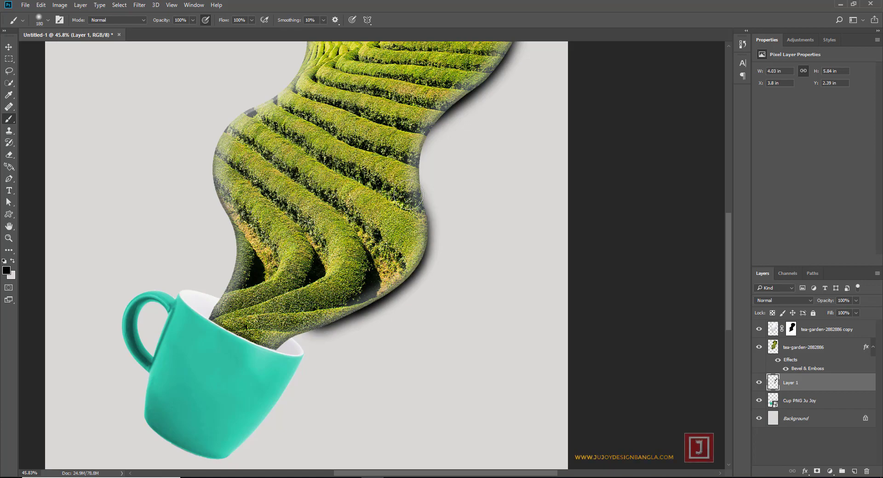
drag(378, 83, 322, 266)
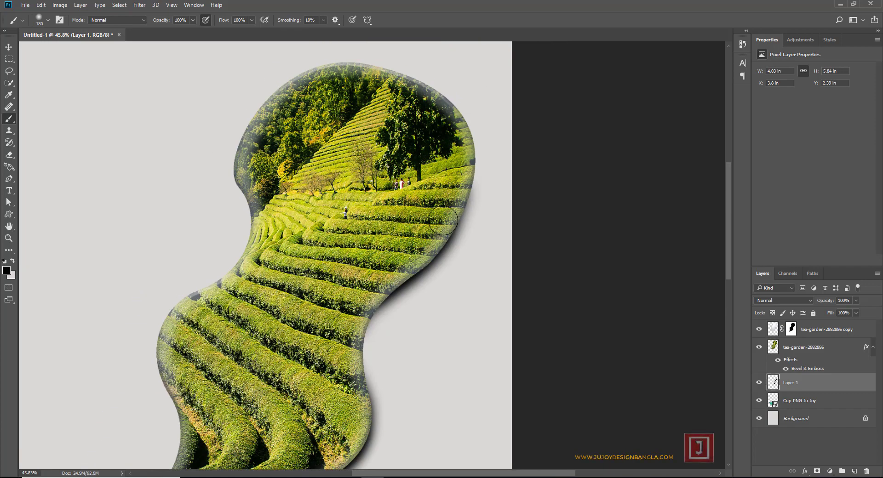
mouse_move(443, 221)
mouse_down()
mouse_move(452, 175)
mouse_move(413, 248)
mouse_up()
scroll(430, 232, down, 3)
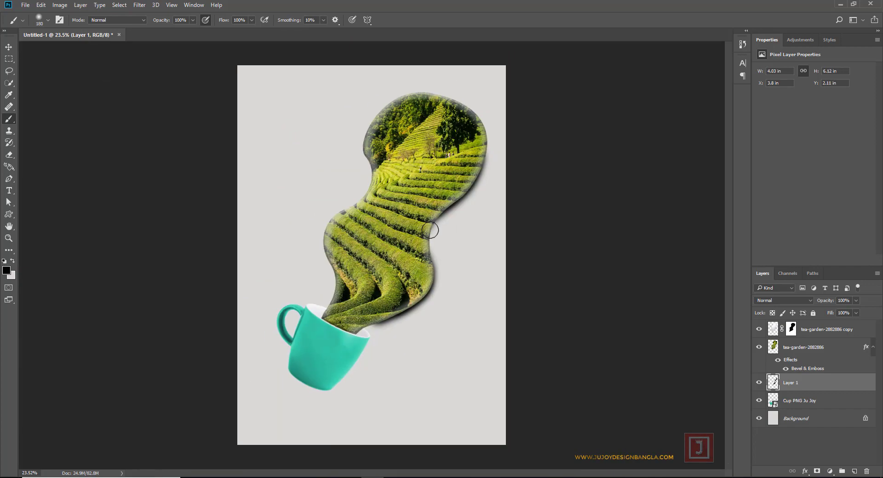
drag(826, 302, 809, 301)
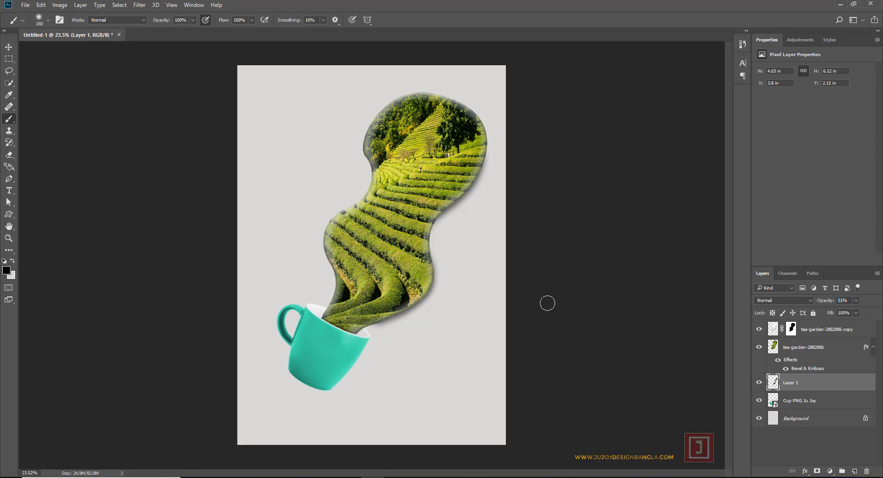
key(bracketright)
key(bracketright)
key(bracketright)
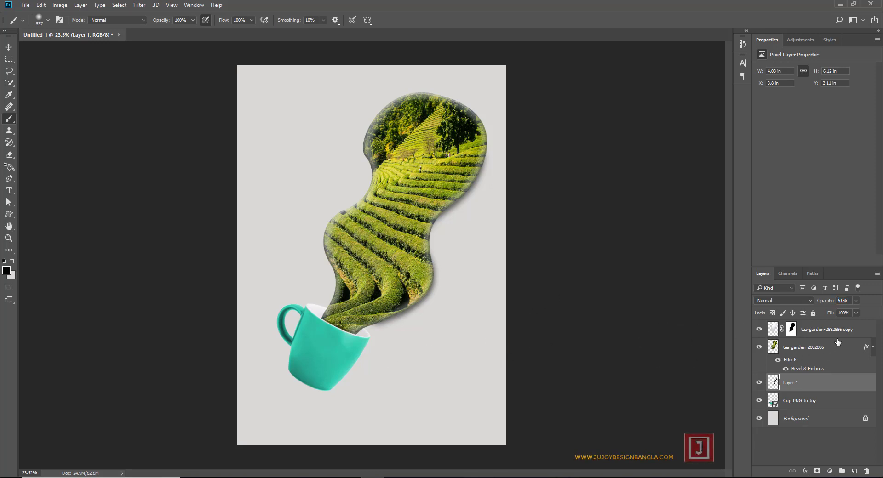
- Add an empty Layer 2 above the tea-garden copy and set the foreground colour to white
click(834, 331)
click(854, 471)
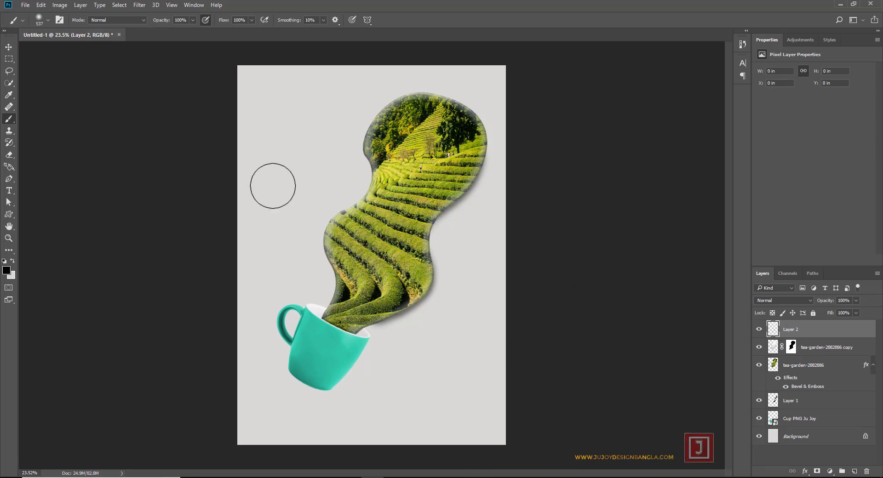
click(12, 260)
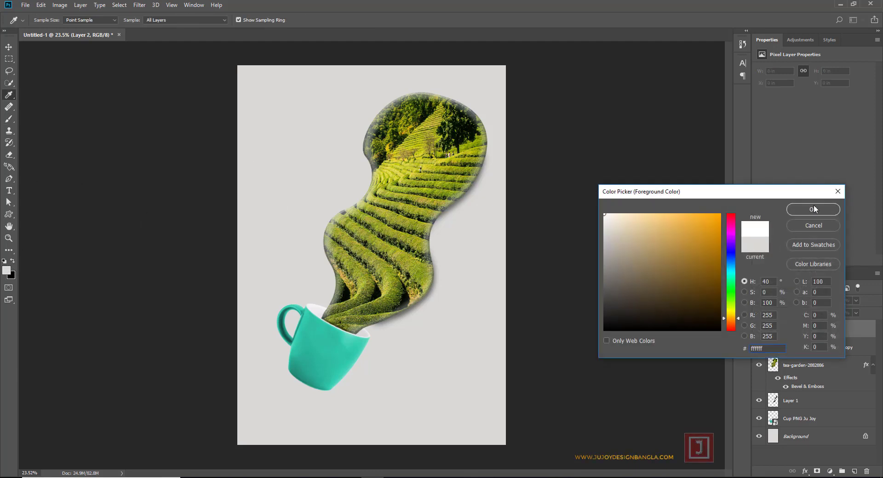
click(813, 210)
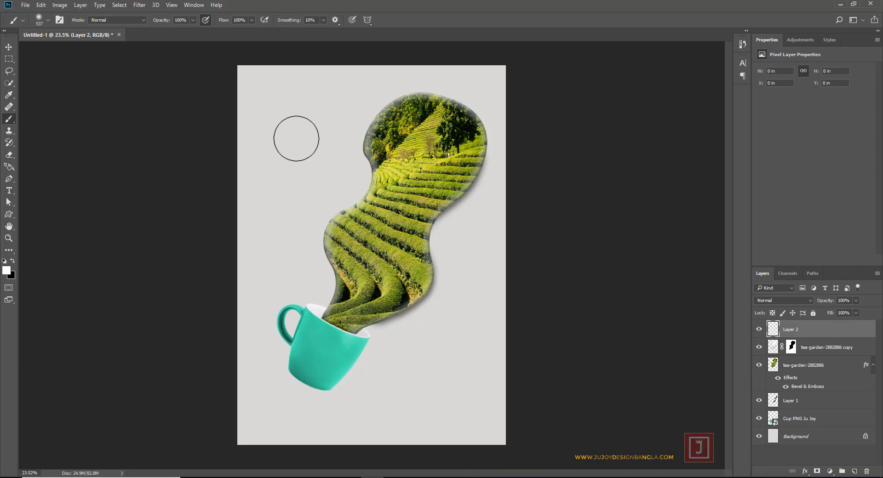
- Shrink the brush and try two white smoke swirls, undoing both
key(bracketleft)
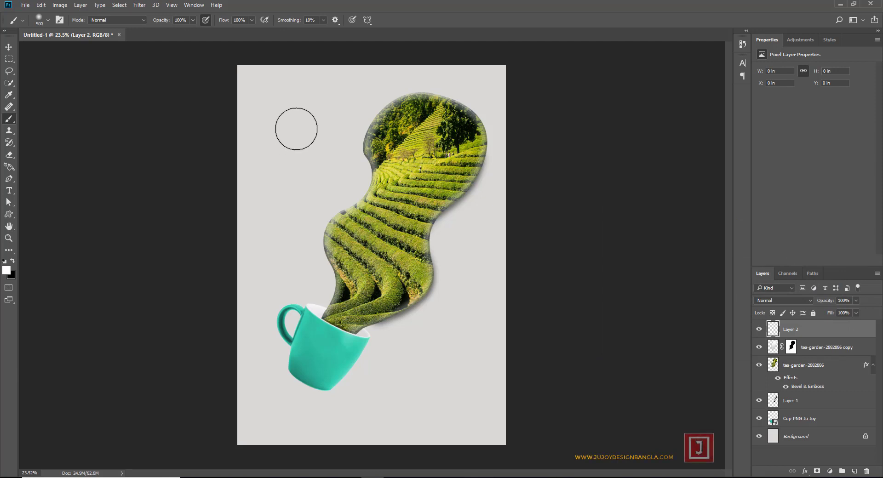
key(bracketleft)
key(bracketleft)
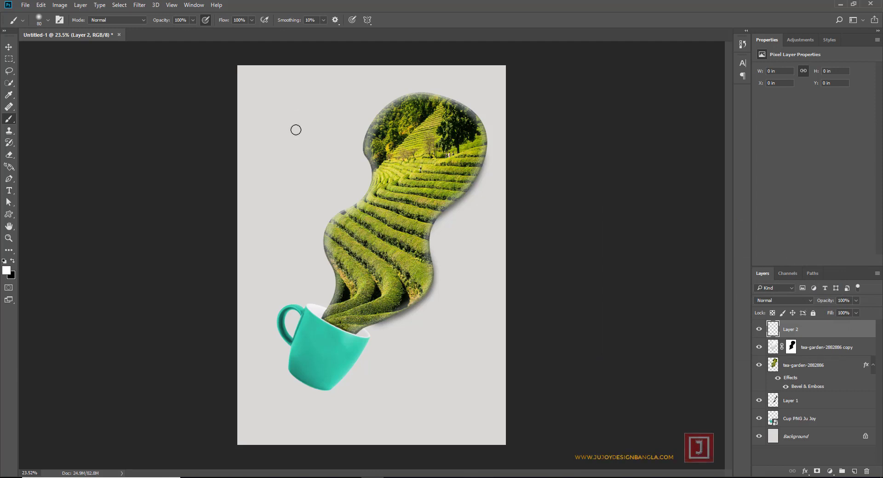
drag(296, 130, 298, 194)
key(ctrl+z)
drag(295, 173, 303, 221)
key(ctrl+z)
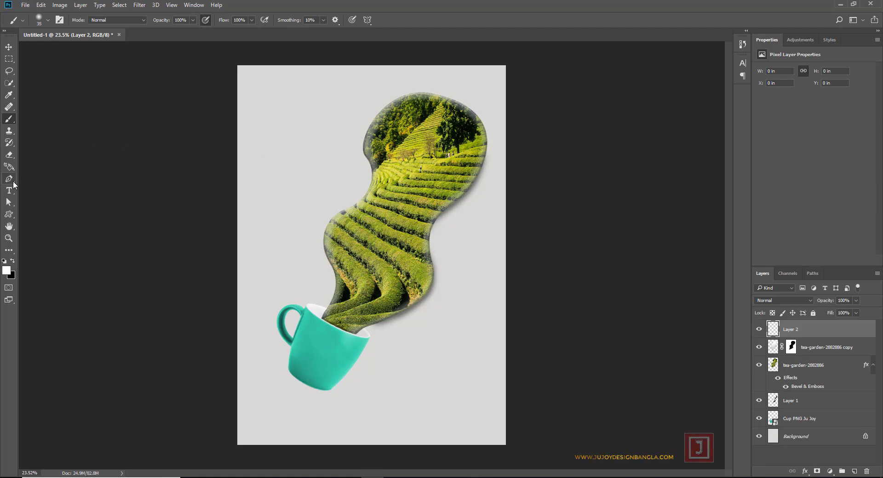
click(8, 179)
- Draw a curved path from the cup rim up the stream's left edge, stroke it with the brush, then delete it
click(68, 182)
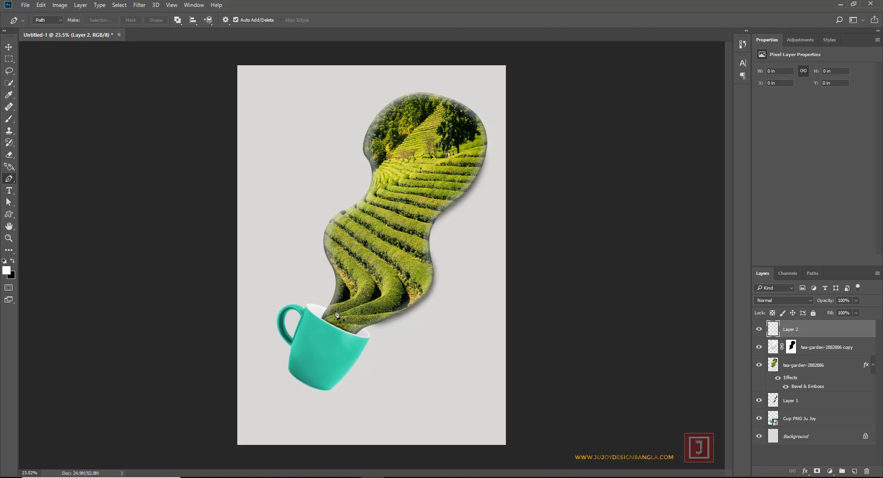
scroll(335, 314, up, 5)
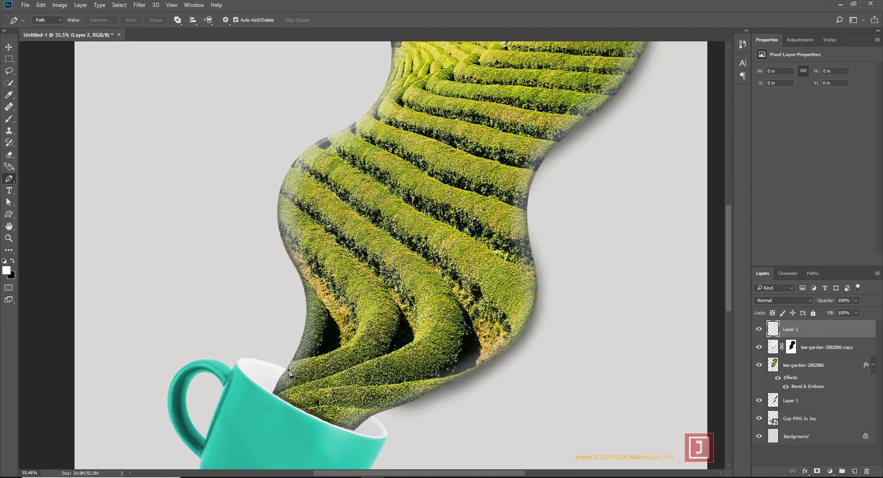
click(282, 382)
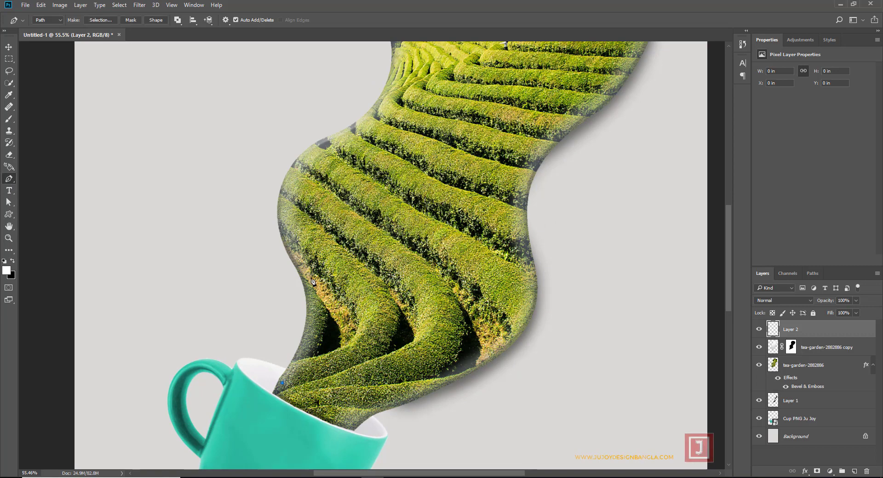
drag(304, 259, 268, 191)
right_click(340, 267)
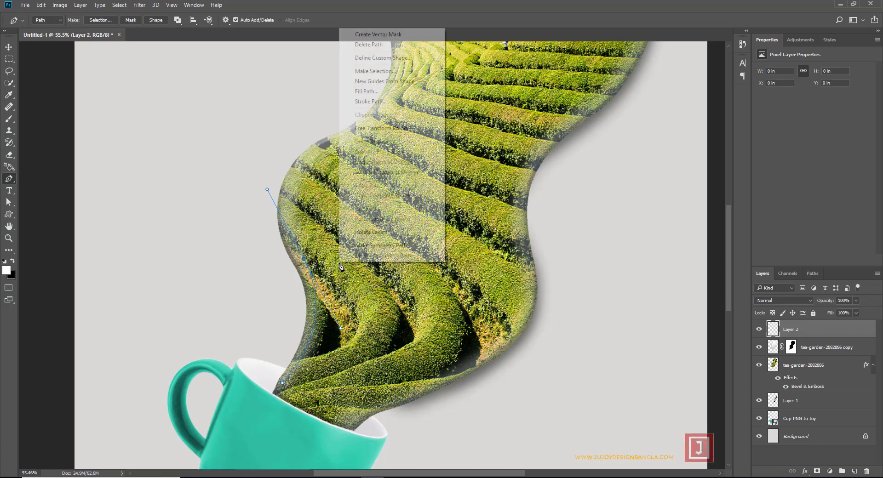
click(376, 101)
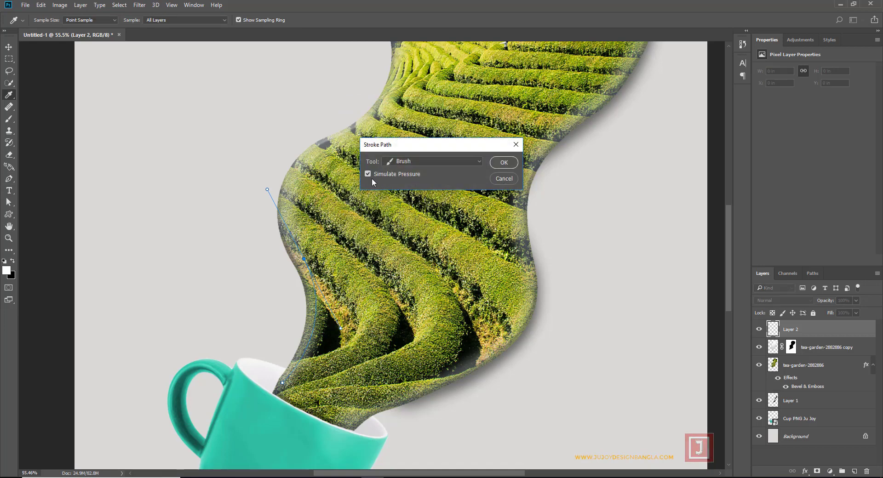
click(443, 162)
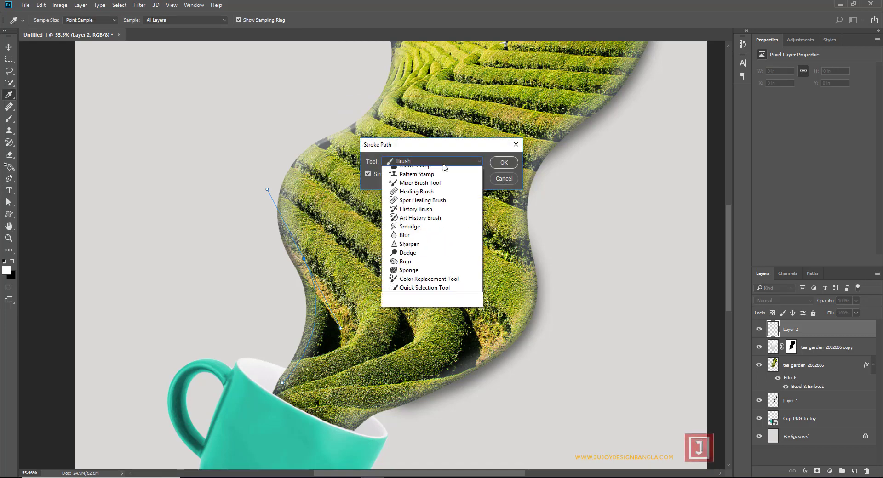
click(419, 180)
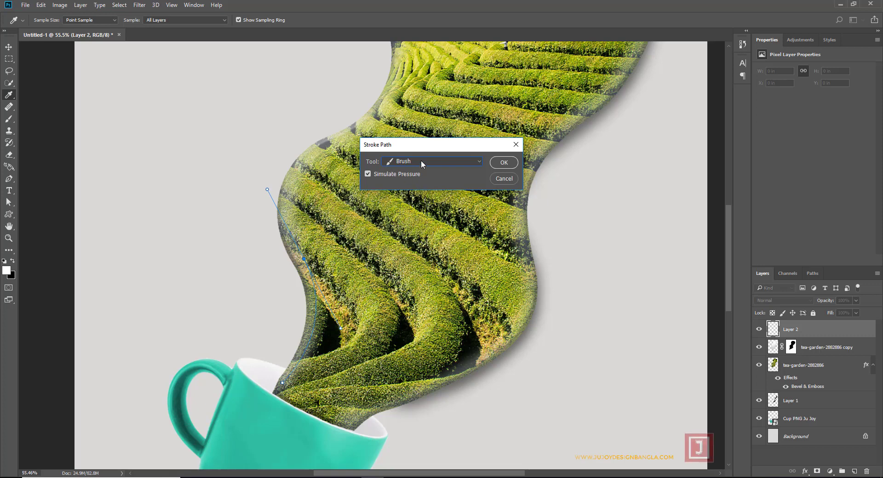
click(504, 163)
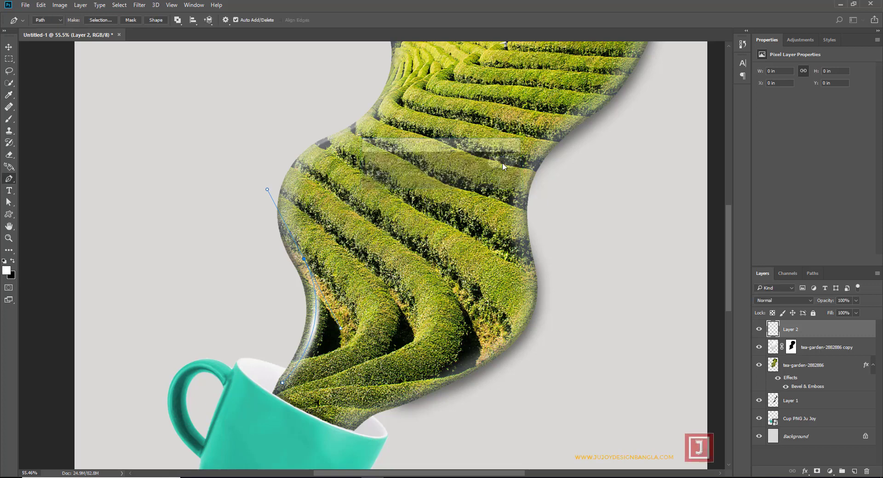
right_click(459, 165)
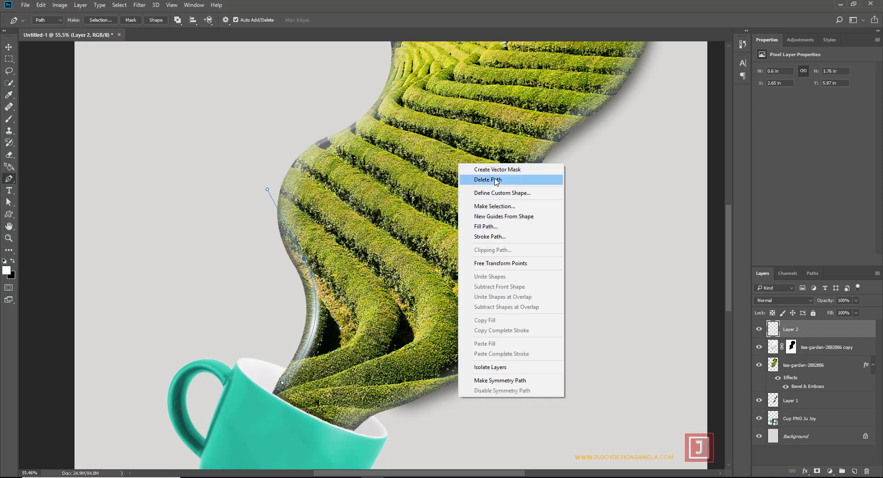
click(496, 181)
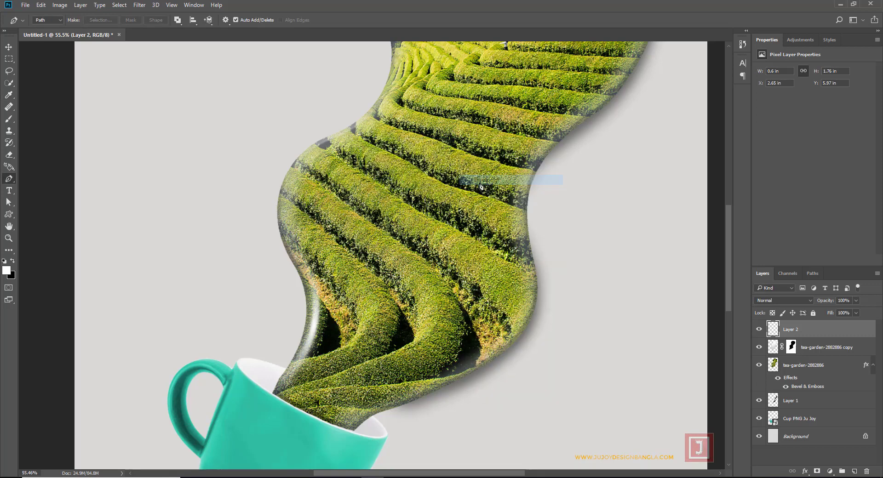
- Add a second brush-stroked highlight path higher along the left edge and delete the path
click(290, 236)
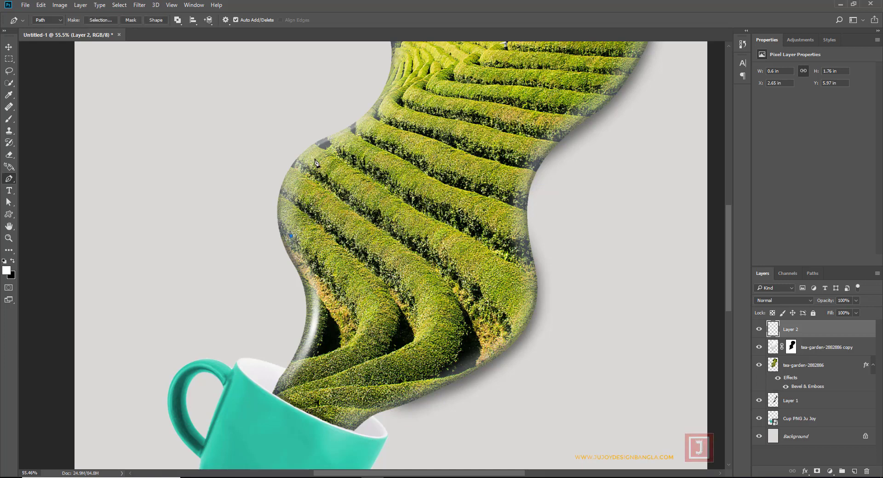
drag(322, 152, 373, 120)
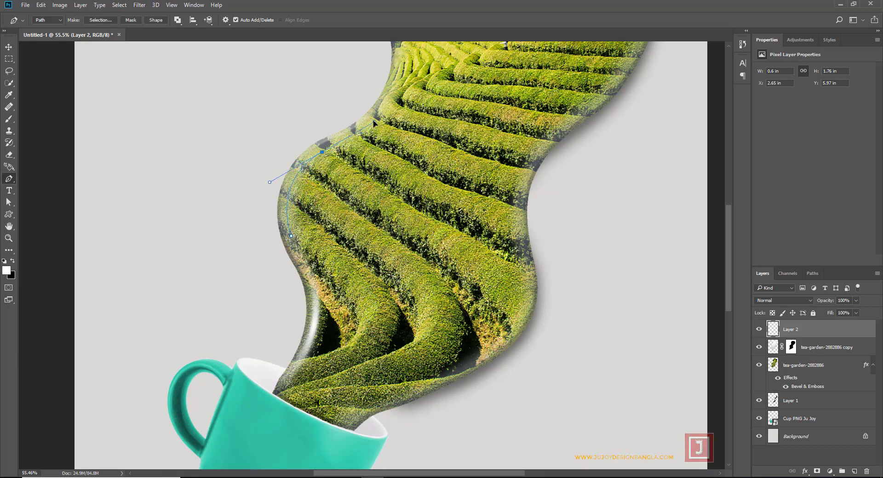
right_click(386, 174)
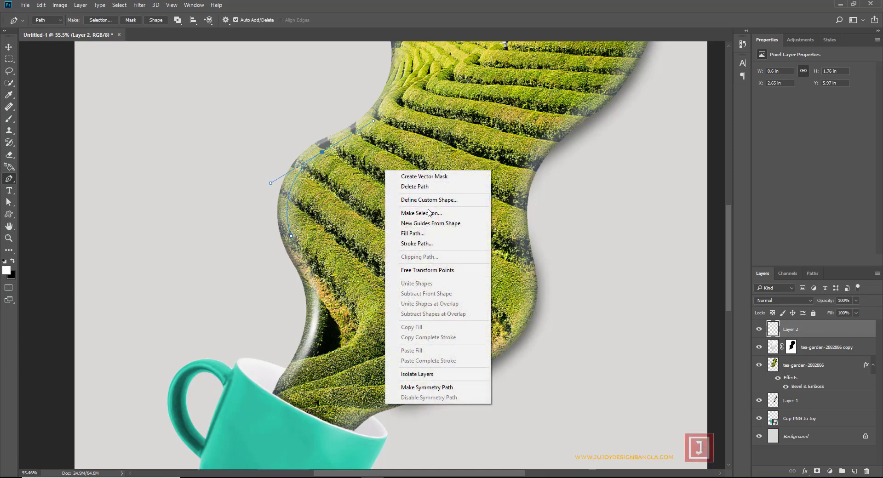
click(428, 244)
click(502, 162)
right_click(440, 158)
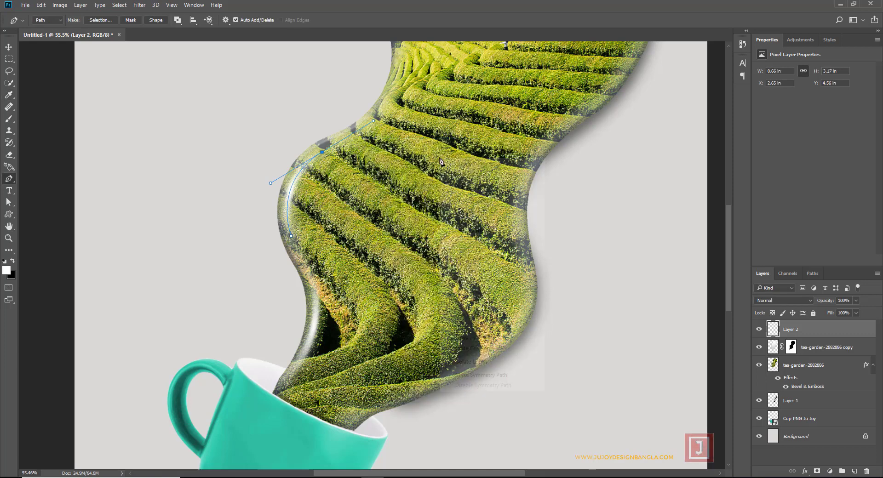
click(473, 175)
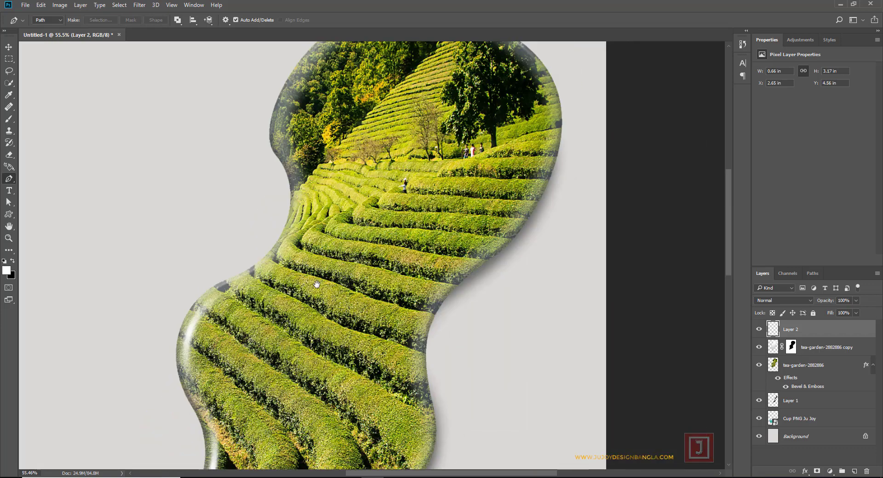
- Stroke a brush highlight along the stream's upper-left edge on Layer 2, then delete the path
drag(422, 156, 316, 278)
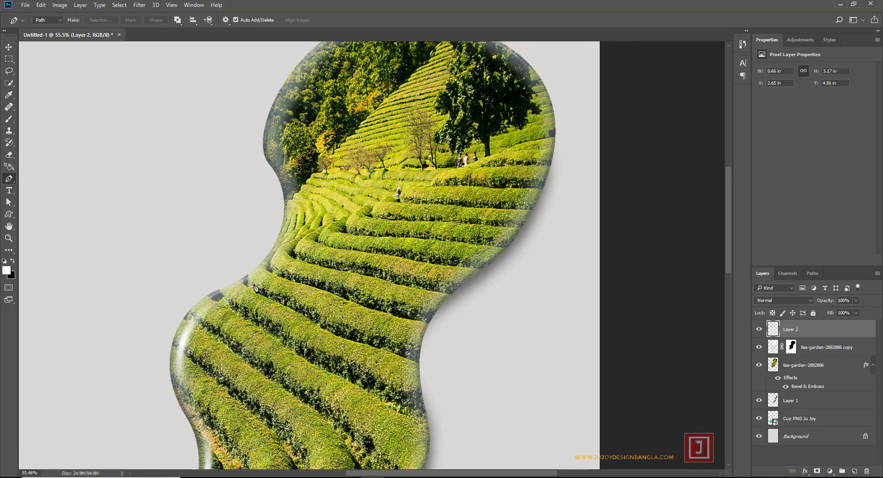
drag(335, 159, 325, 256)
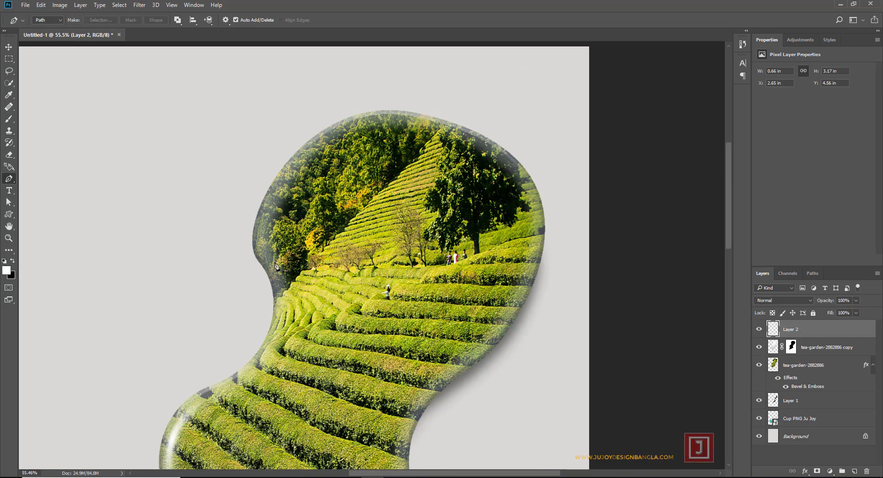
click(284, 288)
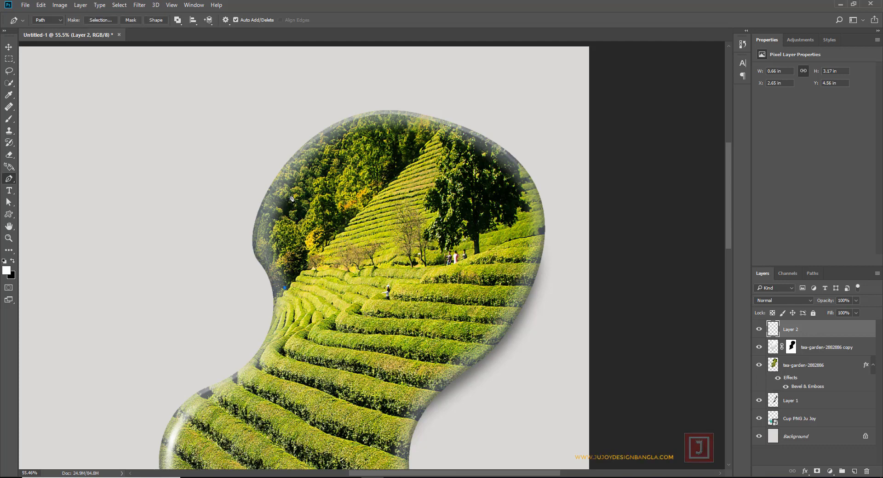
drag(317, 147, 341, 117)
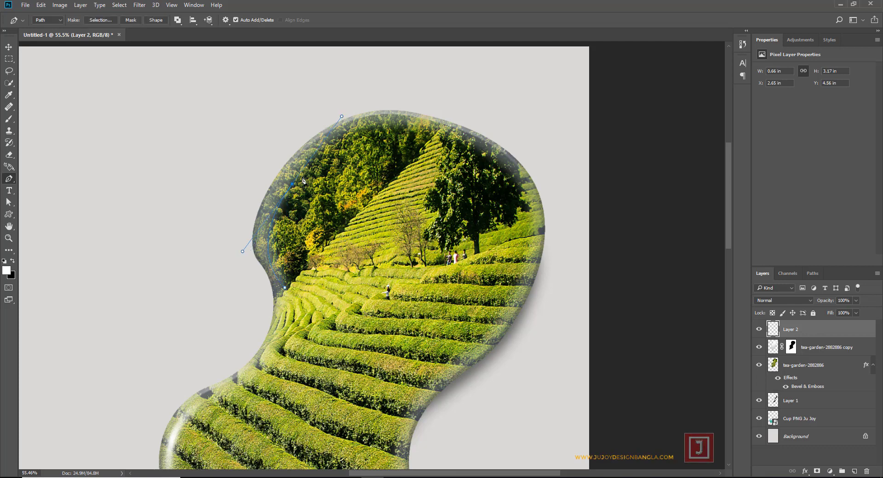
drag(294, 187, 291, 178)
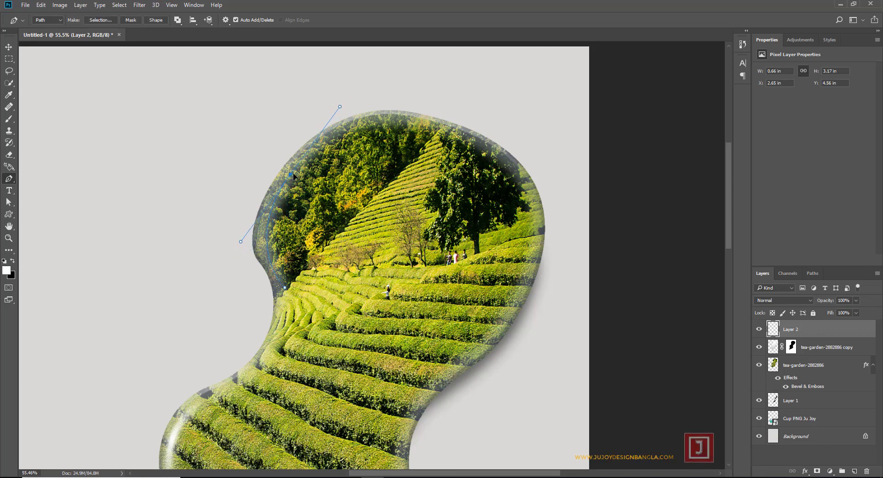
right_click(332, 186)
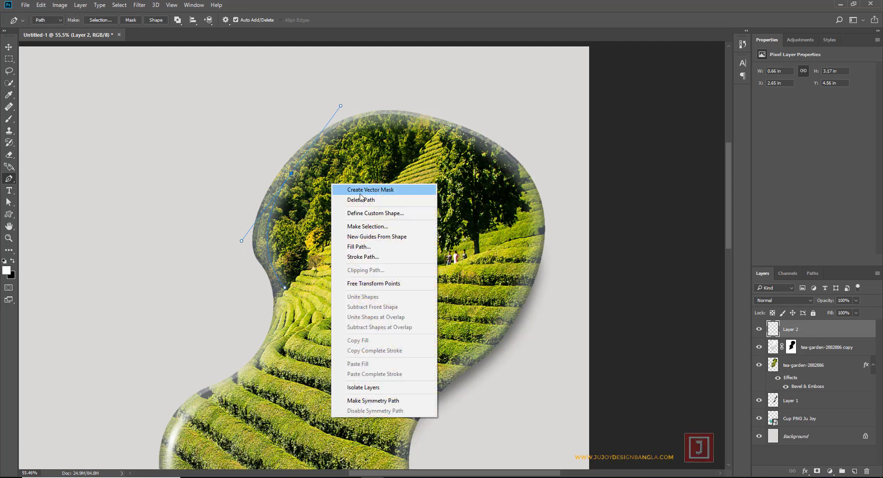
click(368, 256)
click(502, 163)
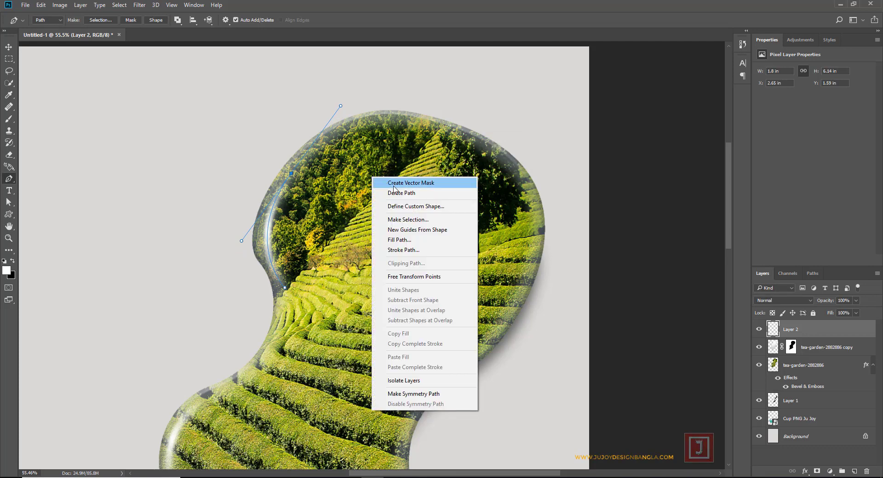
right_click(372, 178)
click(403, 194)
- Add a highlight stroke along the upper lobe's right edge and delete its path
drag(458, 216, 416, 179)
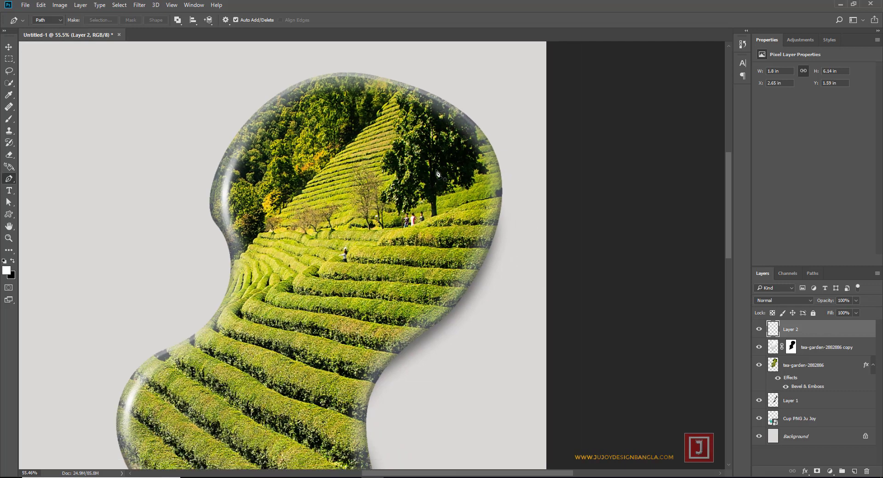
click(477, 141)
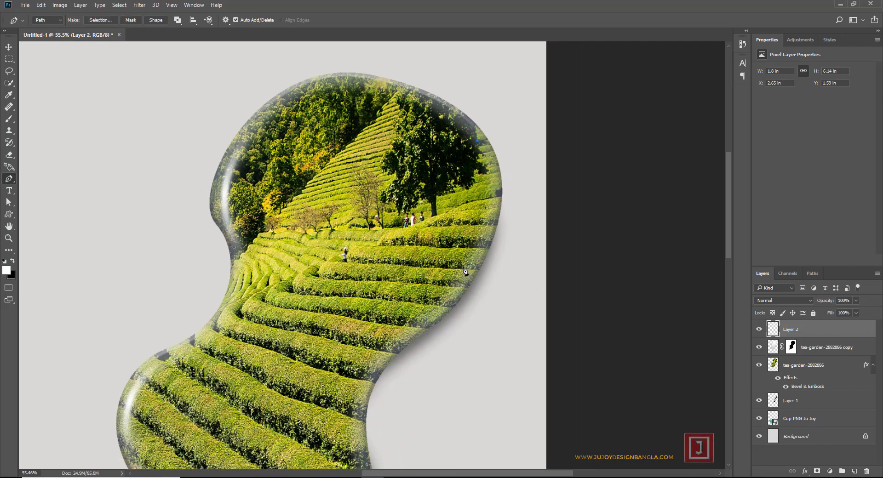
drag(411, 350, 407, 356)
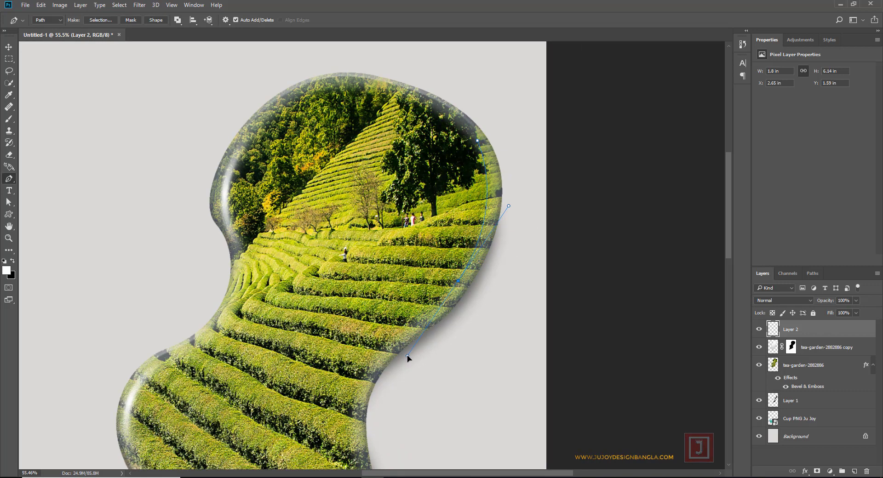
right_click(458, 209)
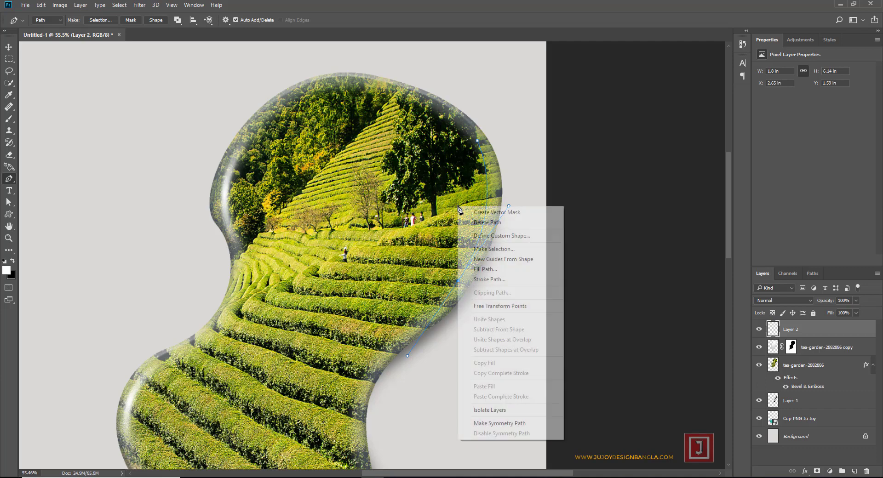
click(496, 279)
click(504, 164)
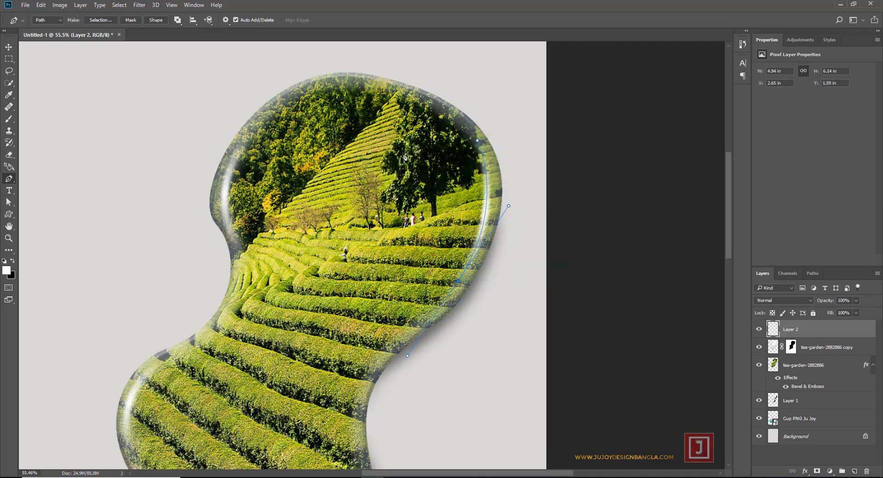
right_click(404, 155)
click(428, 171)
- Lower Layer 2's opacity to soften the highlights
scroll(401, 166, down, 1)
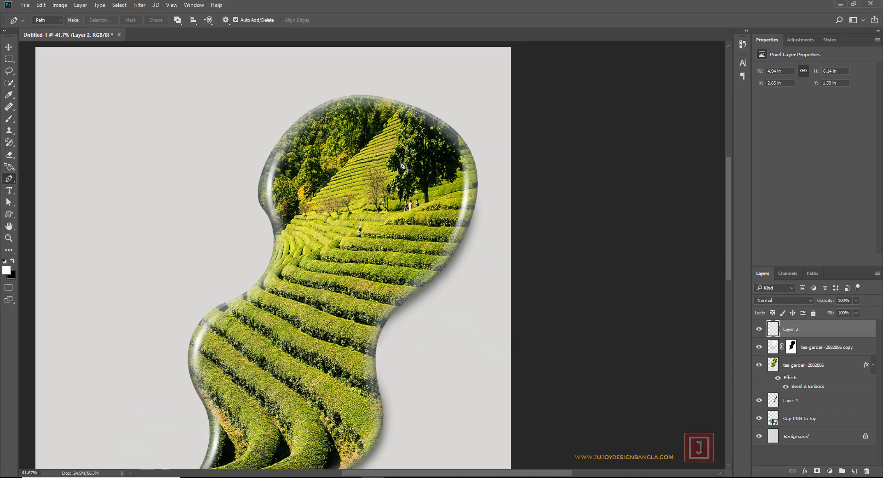
scroll(401, 165, down, 1)
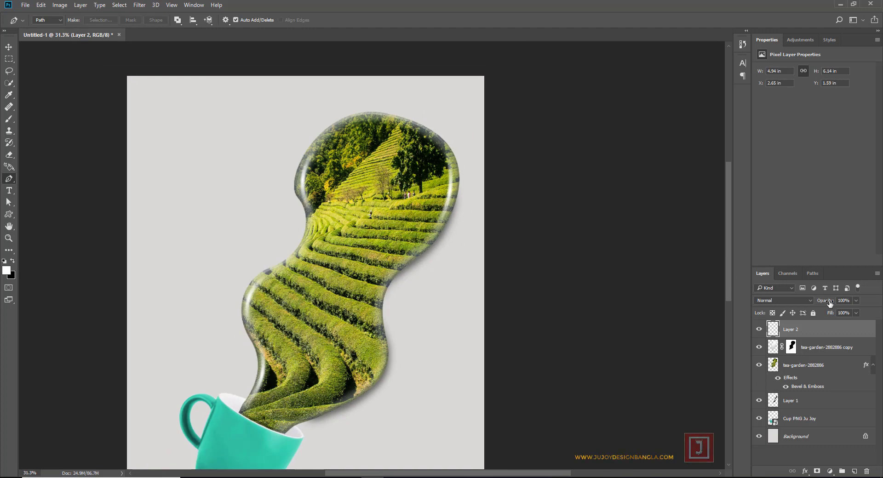
drag(829, 304, 815, 305)
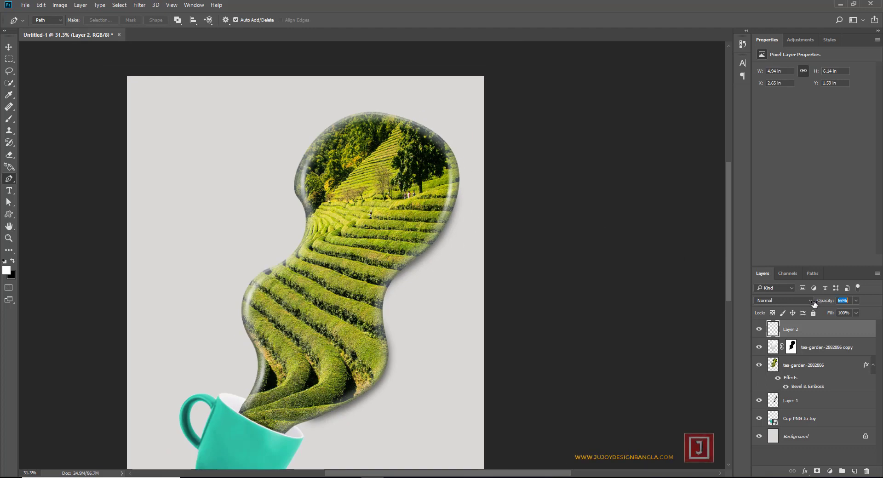
scroll(382, 330, up, 1)
scroll(374, 329, up, 1)
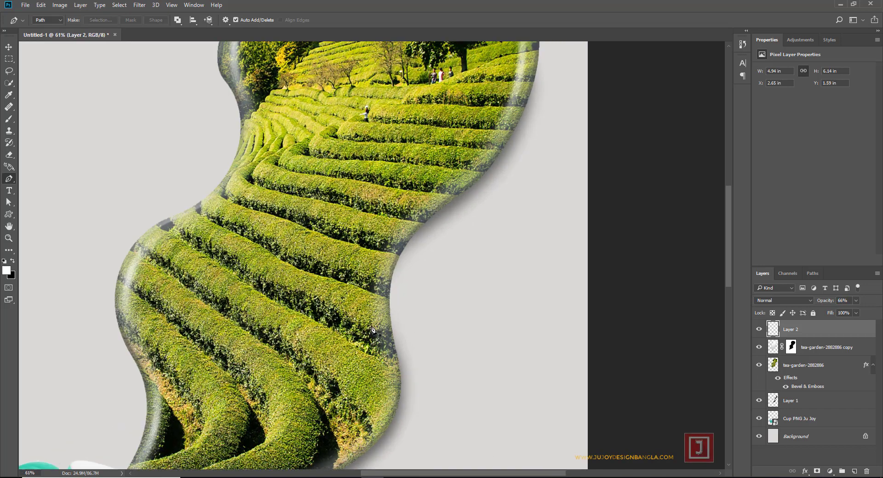
scroll(366, 358, up, 1)
- Stroke a highlight along the lower stream's right edge near the cup and remove the path
drag(340, 279, 338, 237)
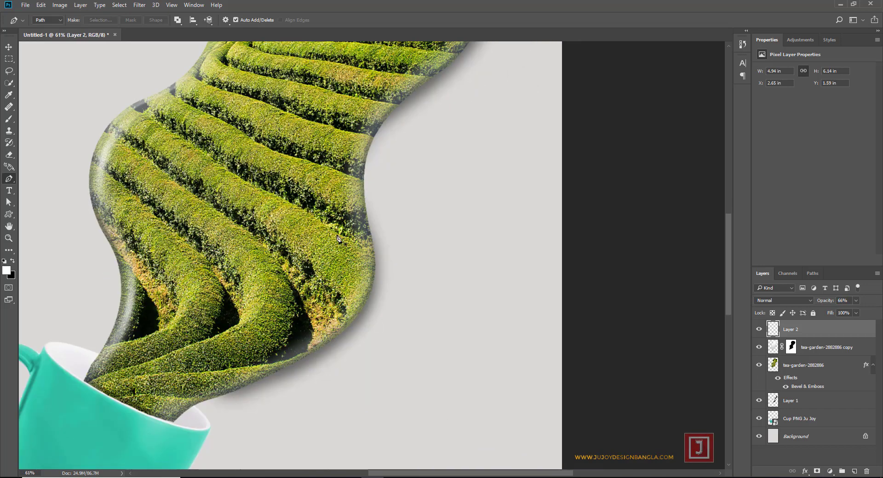
click(363, 230)
drag(327, 335, 268, 378)
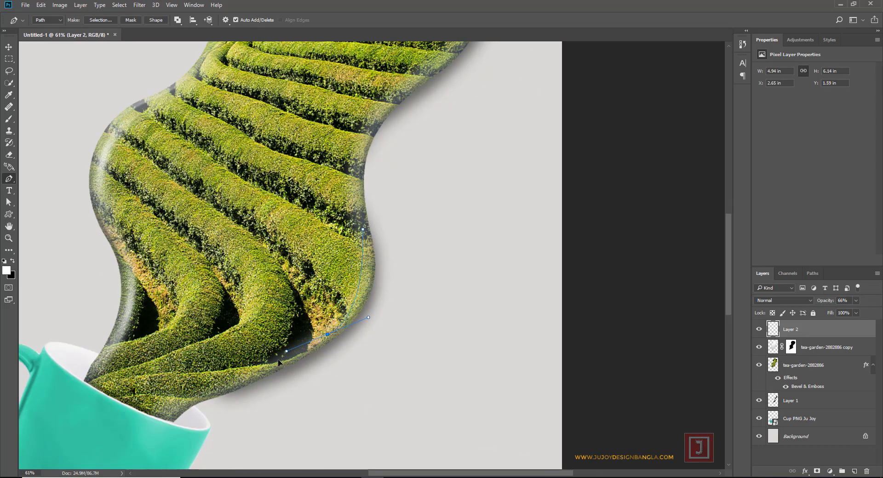
right_click(428, 237)
click(468, 307)
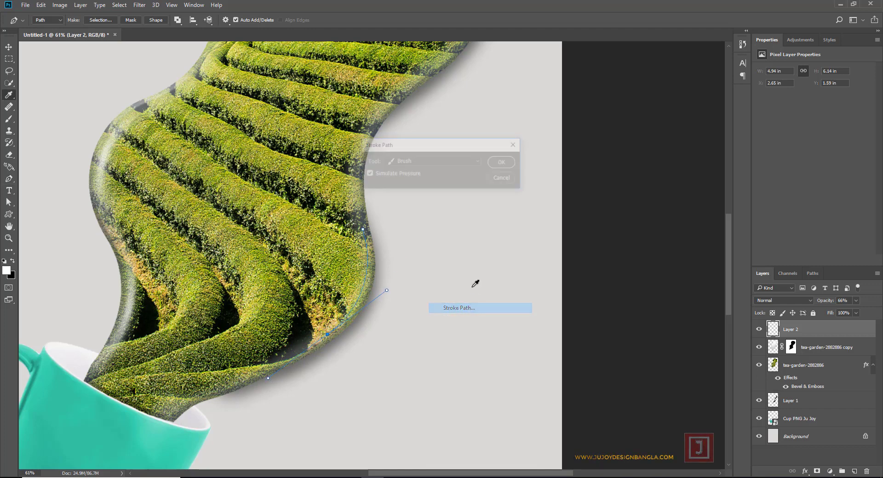
click(501, 162)
right_click(448, 157)
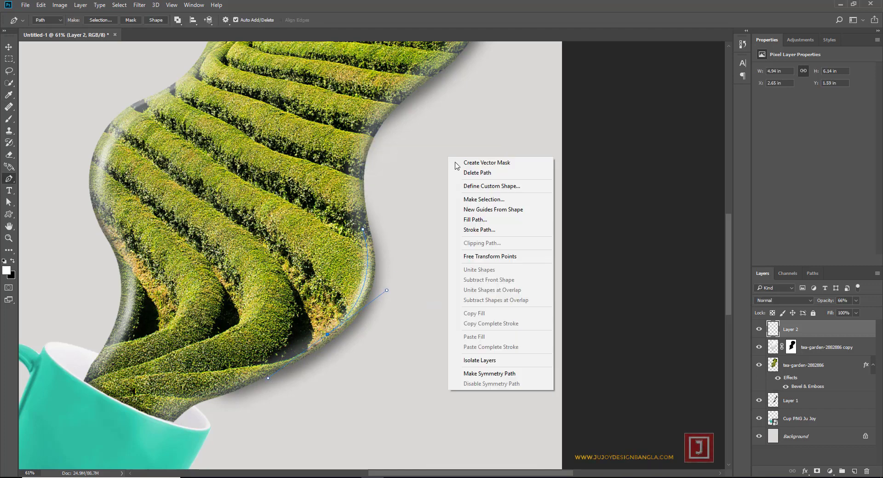
click(488, 176)
- Stroke a highlight along the upper stream's edge and remove the path
drag(410, 151, 324, 256)
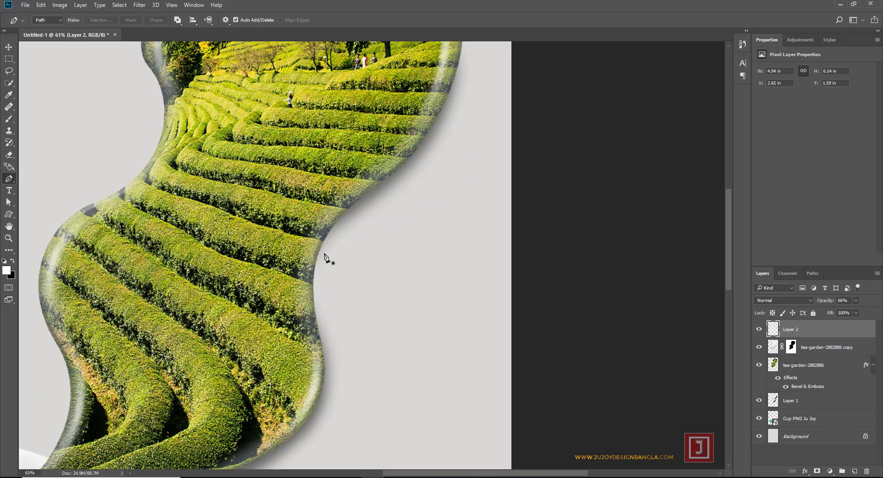
click(299, 286)
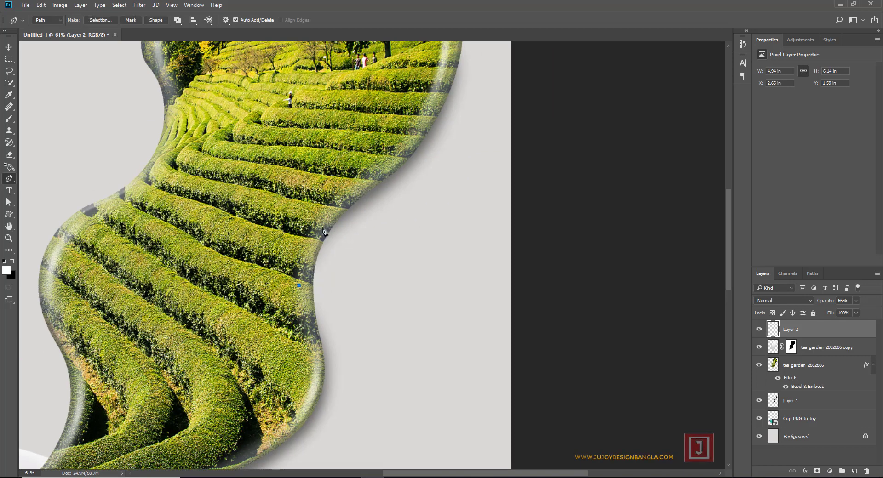
drag(374, 189, 426, 165)
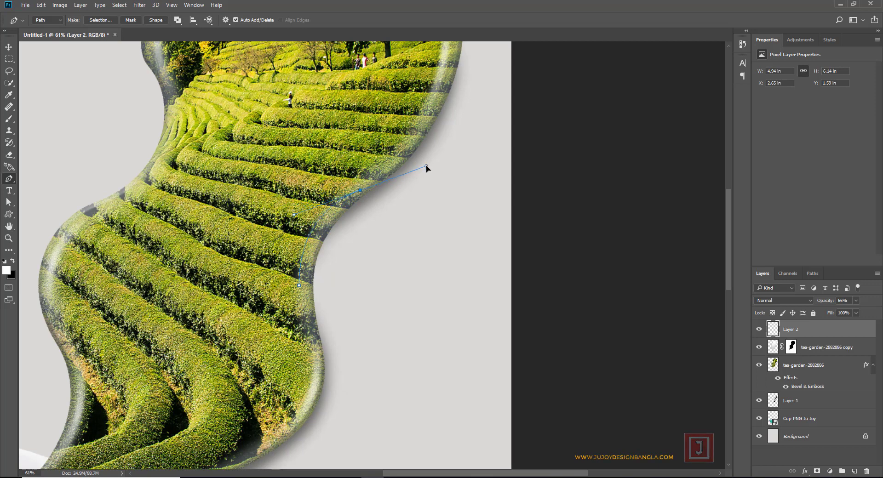
drag(299, 286, 305, 295)
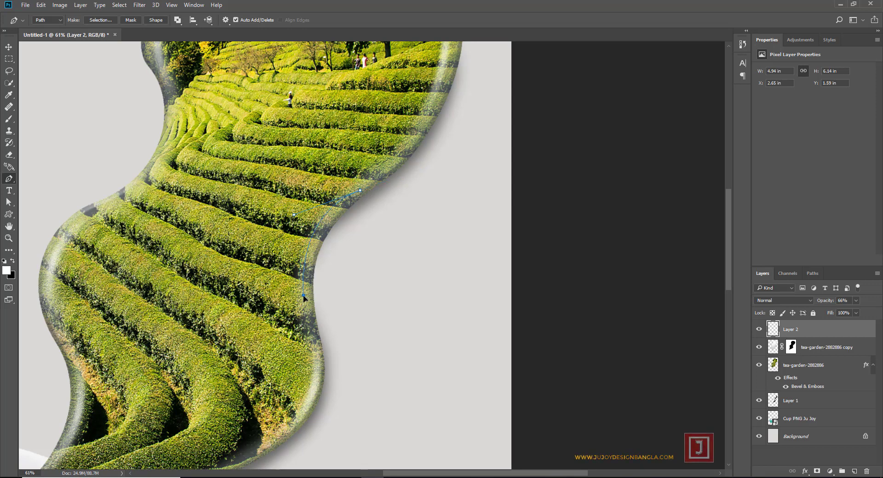
right_click(402, 203)
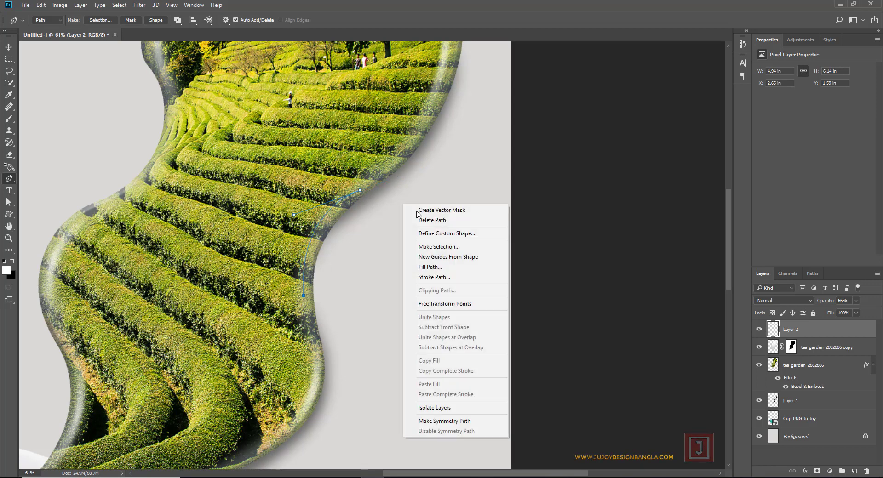
click(442, 278)
click(504, 162)
right_click(430, 172)
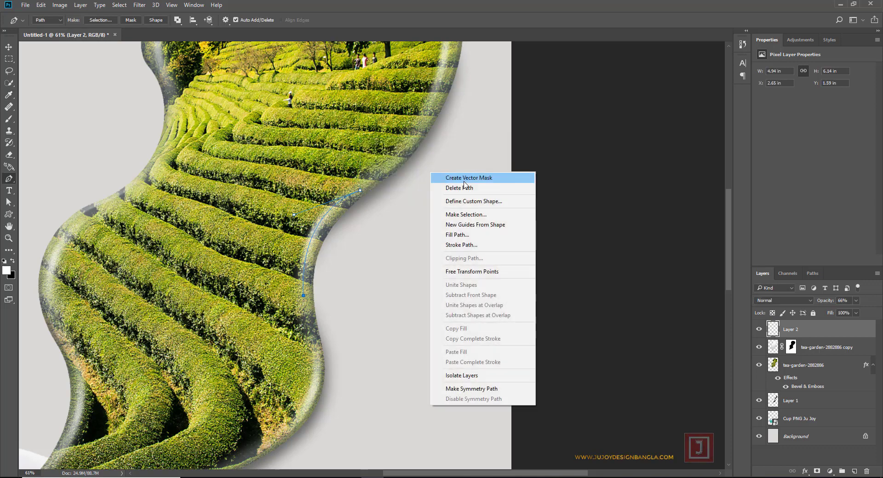
click(467, 188)
- Stroke a highlight along the top bulb's right edge and remove the path
drag(423, 148, 346, 290)
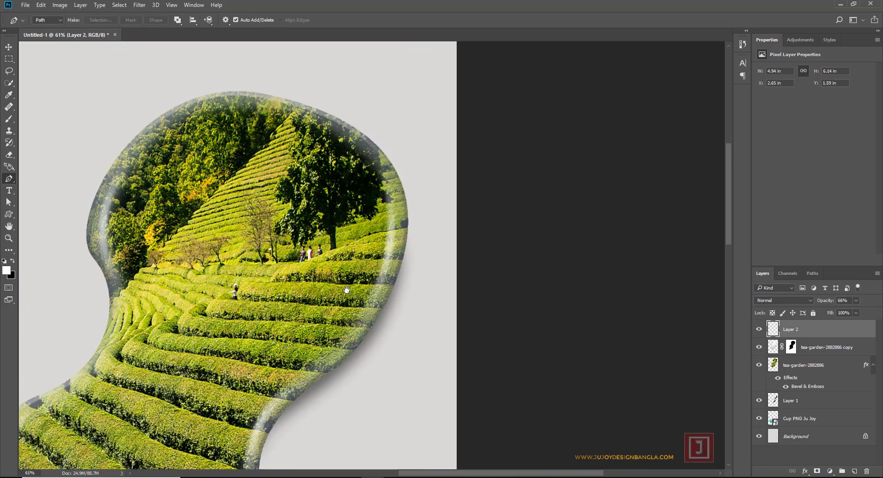
click(311, 112)
drag(392, 196, 396, 248)
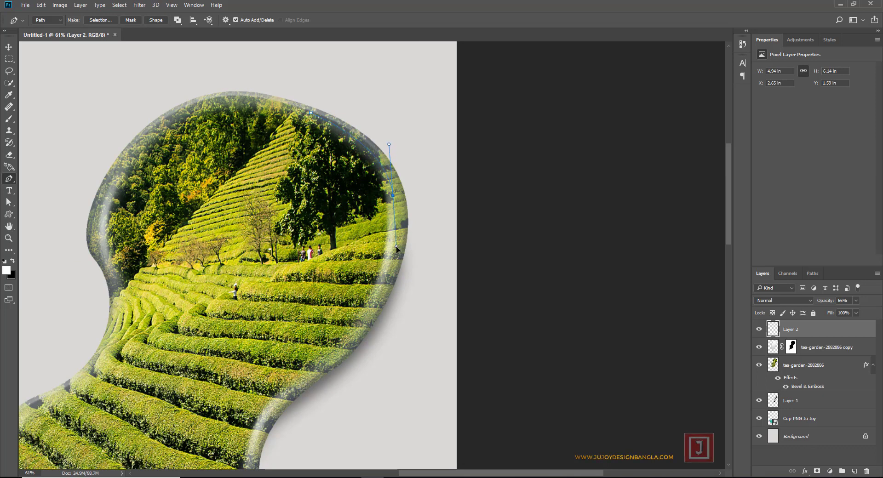
right_click(416, 149)
click(455, 222)
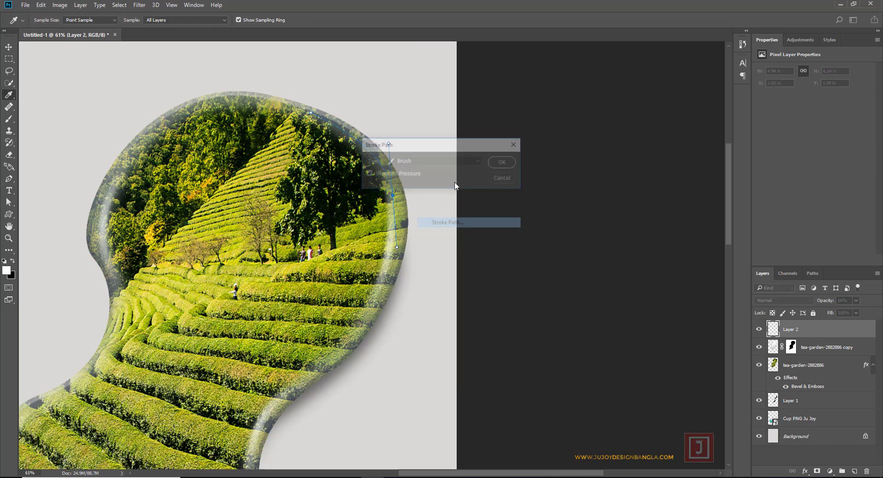
click(504, 164)
right_click(401, 99)
click(435, 109)
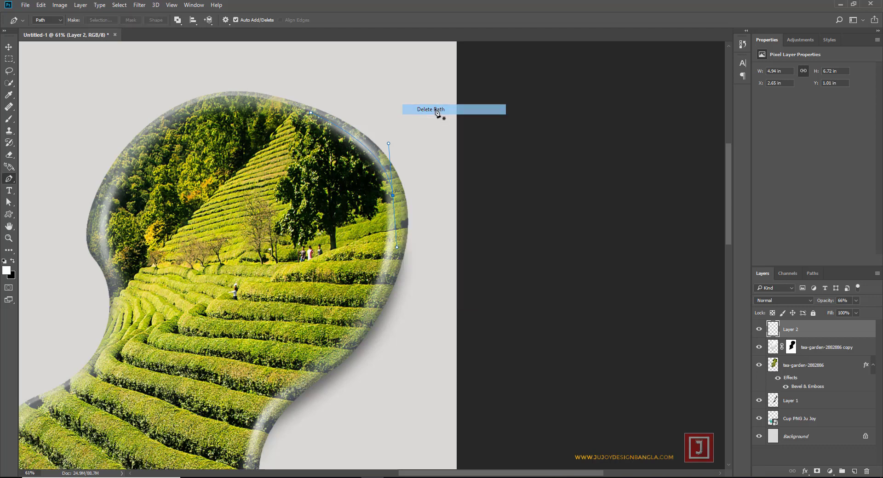
- Stroke a highlight along the bulb's top edge, remove the path, and fit the document on screen
click(156, 133)
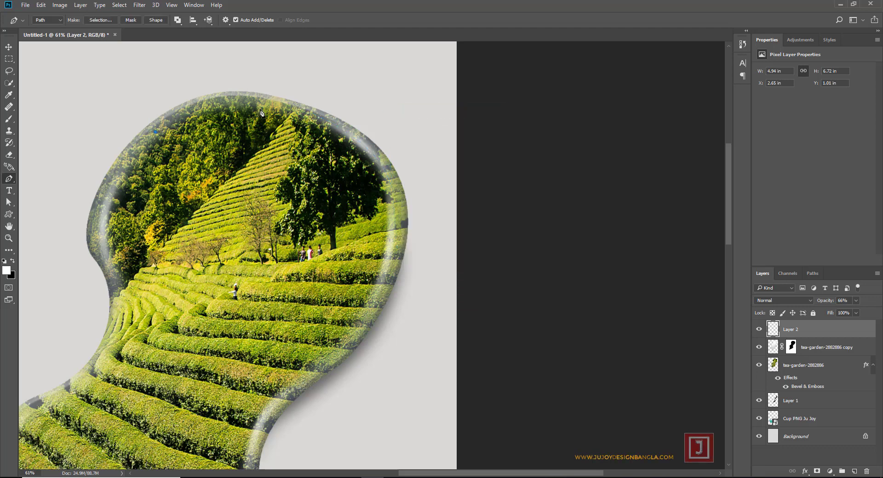
drag(337, 134, 345, 131)
right_click(343, 89)
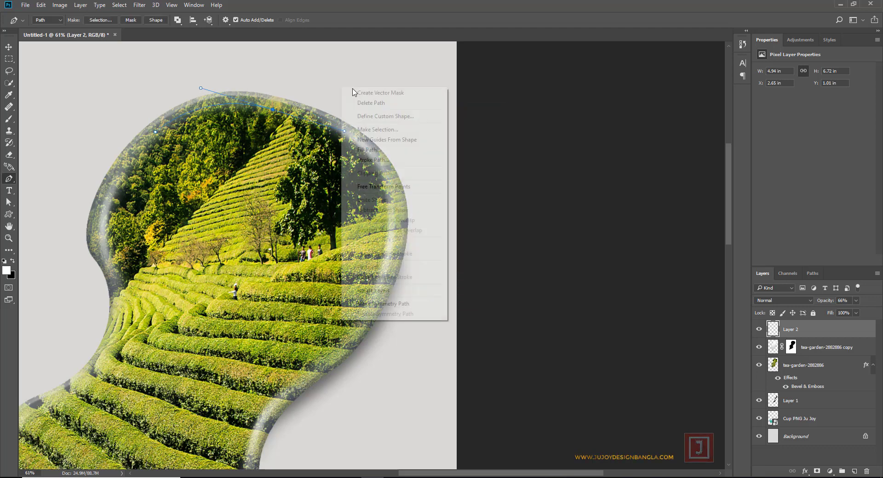
click(402, 160)
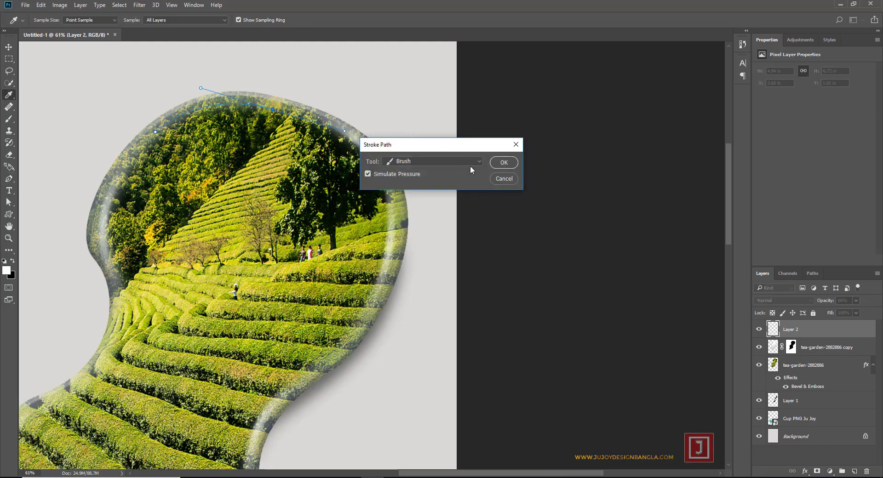
click(505, 163)
right_click(404, 107)
click(432, 121)
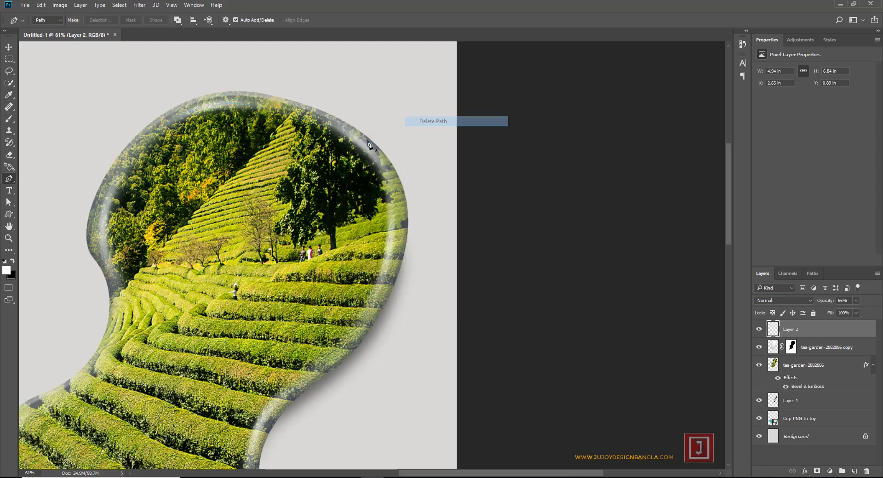
key(ctrl+0)
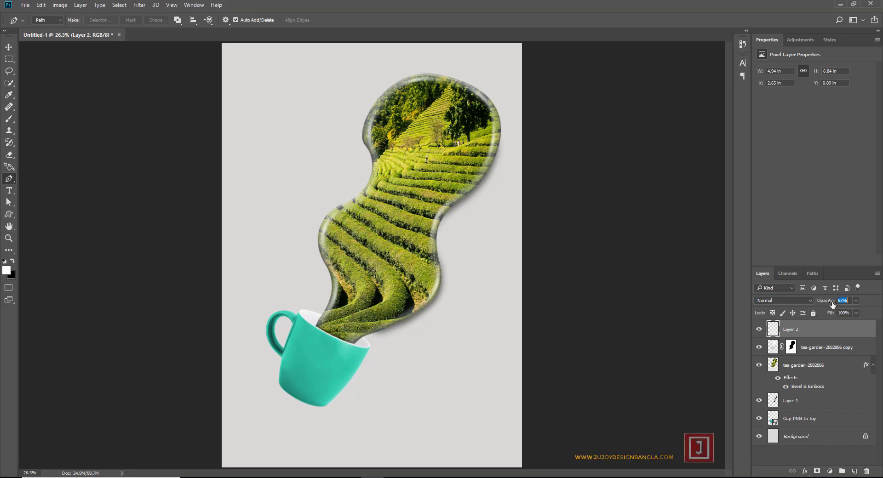
- Commit Layer 2 at 62% opacity and toggle the tea-garden copy's visibility to compare
key(Return)
click(759, 348)
click(759, 348)
- Drag the leaf image unnamed (3).png from File Explorer into the Photoshop document
click(854, 471)
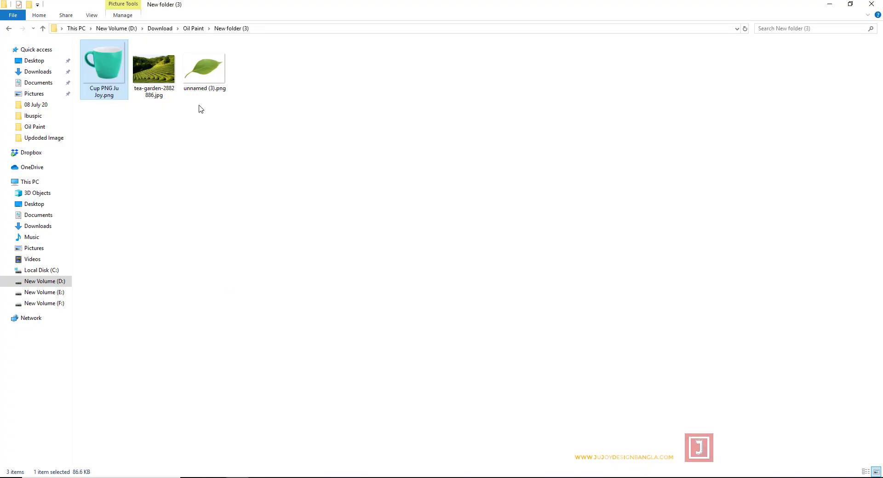
mouse_move(206, 73)
mouse_down()
mouse_move(347, 355)
mouse_move(364, 182)
mouse_move(276, 150)
mouse_up()
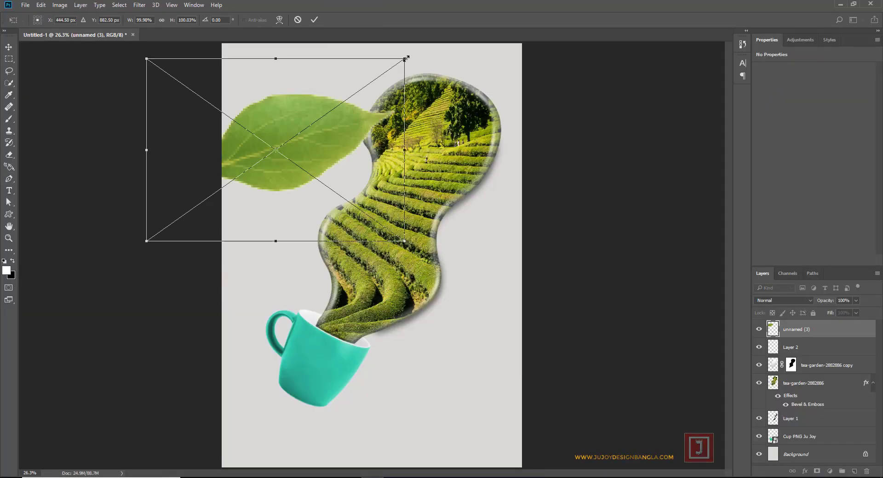
- Rotate the placed leaf to about -88° and commit it in the canvas's bottom-left corner
drag(411, 59, 278, 68)
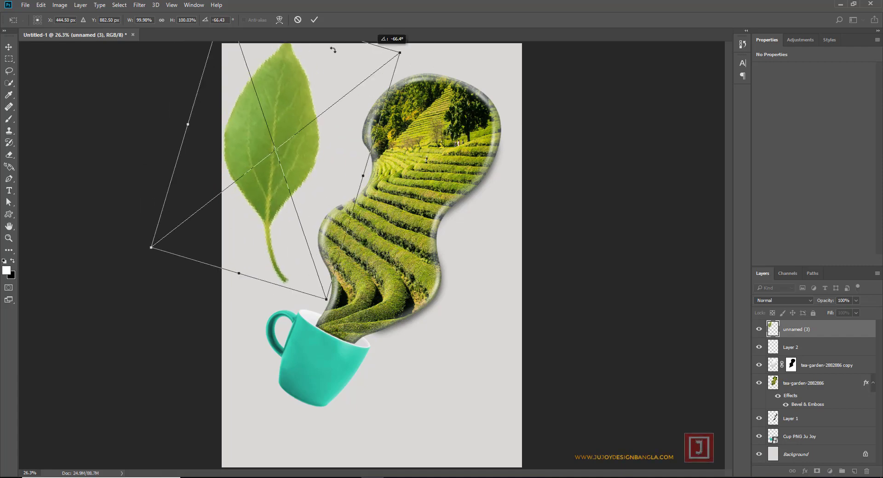
drag(277, 68, 270, 48)
drag(281, 260, 285, 464)
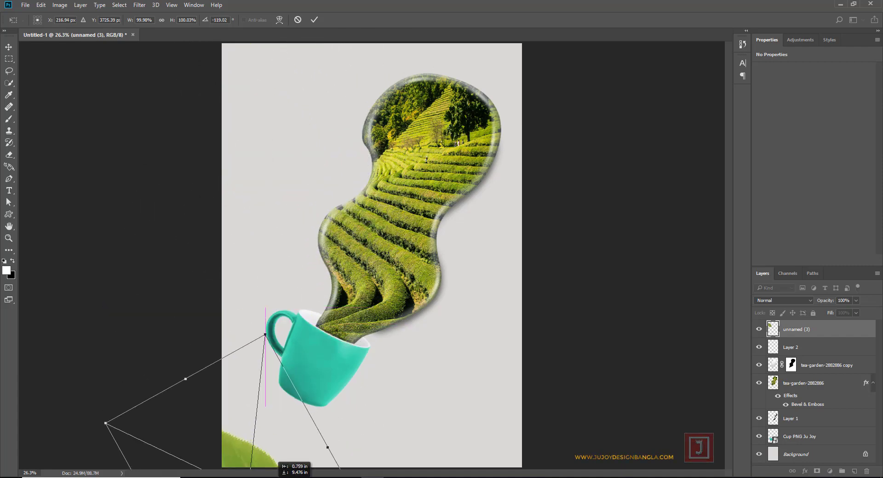
scroll(358, 308, down, 1)
drag(355, 356, 360, 415)
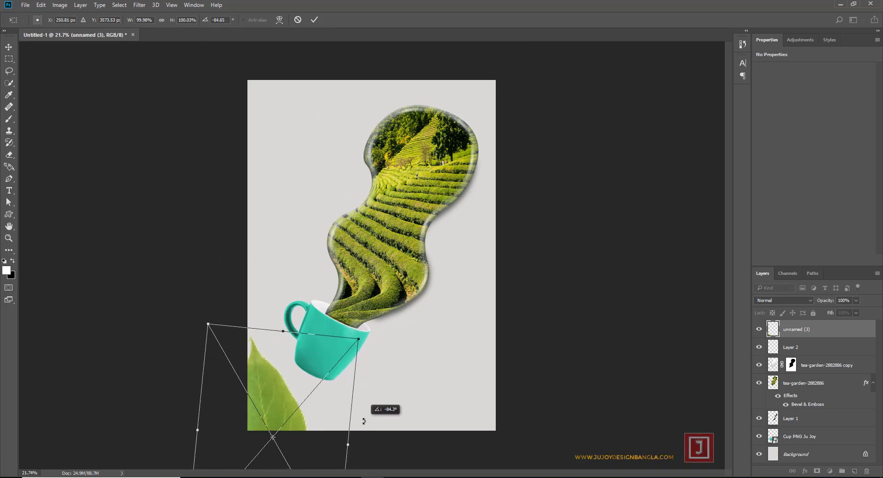
key(p)
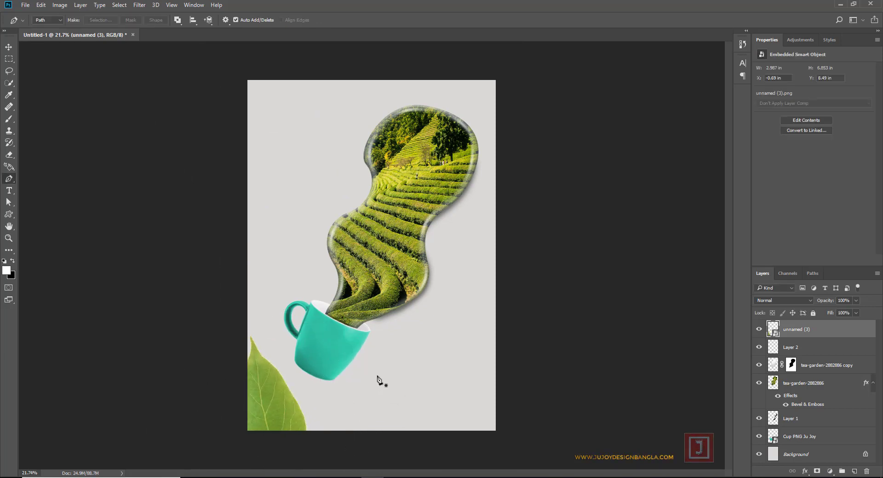
drag(285, 394, 286, 400)
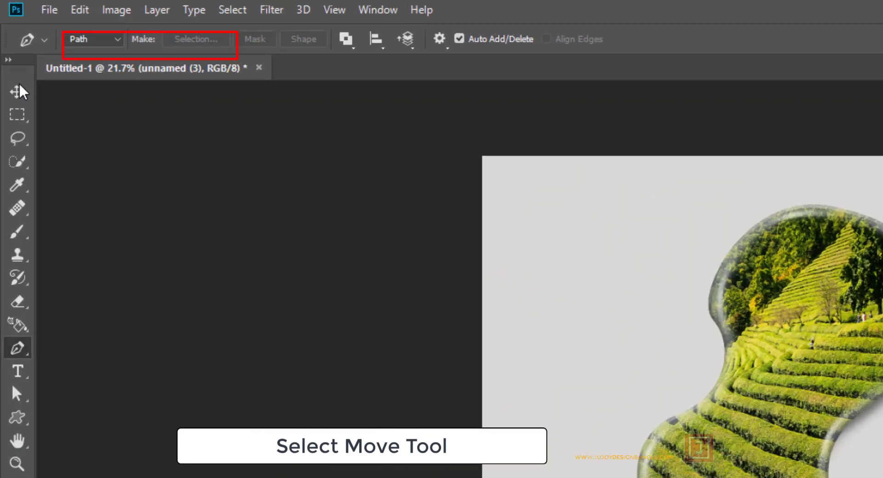
- Duplicate the leaf, scale the copy to 77%, rotate it and place it on the lower-right edge
click(8, 46)
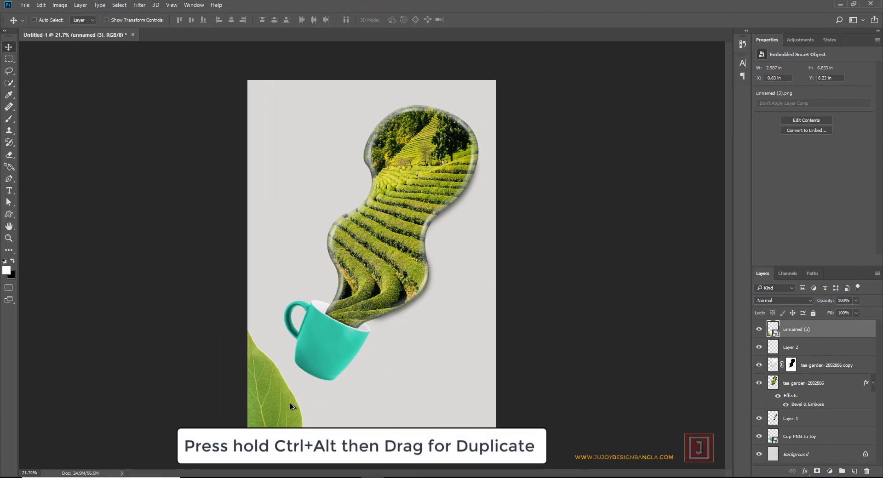
mouse_move(290, 403)
mouse_down()
mouse_move(476, 369)
mouse_move(456, 277)
mouse_move(496, 171)
mouse_move(554, 251)
mouse_move(545, 278)
mouse_up()
key(ctrl+t)
mouse_move(492, 305)
mouse_down()
mouse_move(529, 365)
mouse_move(534, 413)
mouse_move(520, 362)
mouse_move(527, 375)
mouse_move(533, 368)
mouse_up()
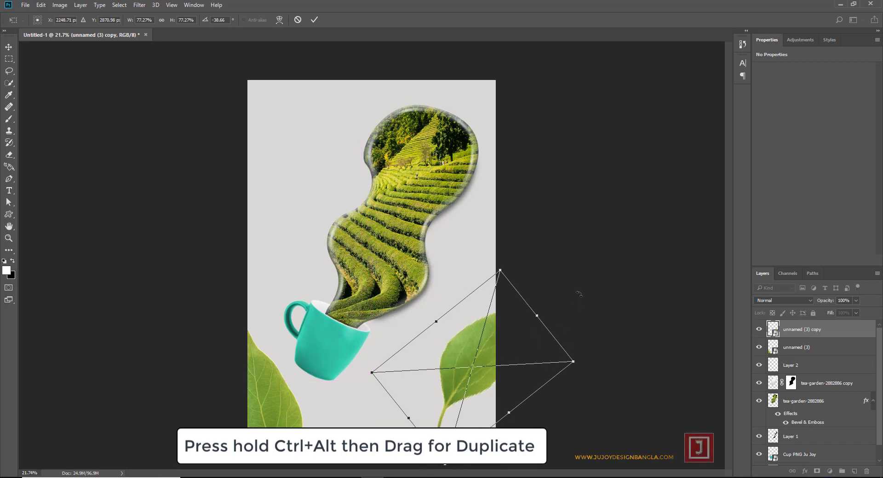
drag(579, 295, 584, 282)
key(Return)
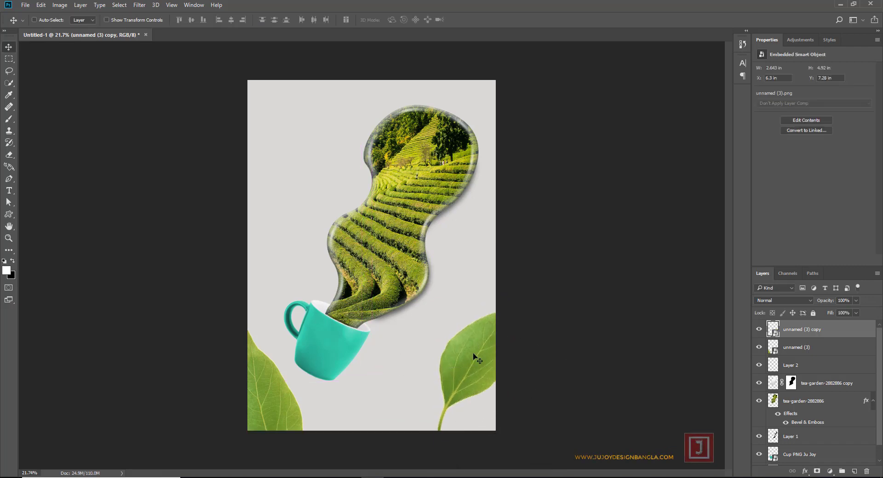
- Duplicate a leaf to the upper-left, shrinking it to about a third and rotating it
drag(465, 361, 316, 167)
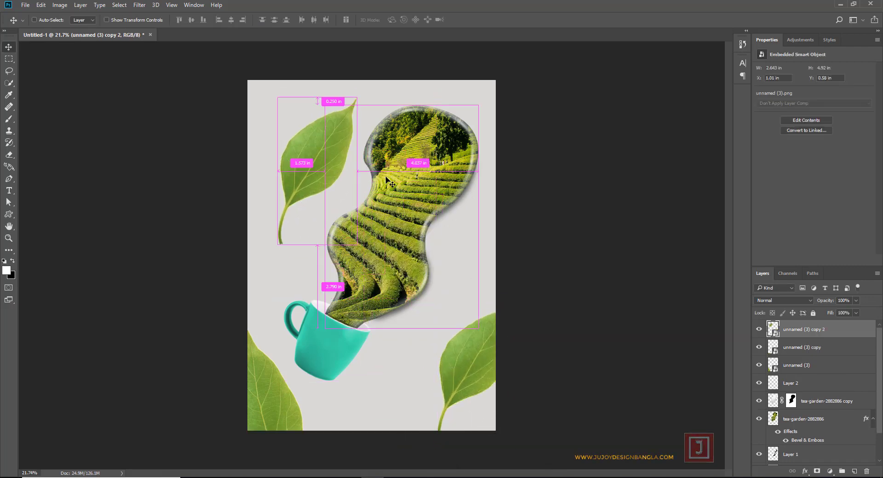
key(ctrl+t)
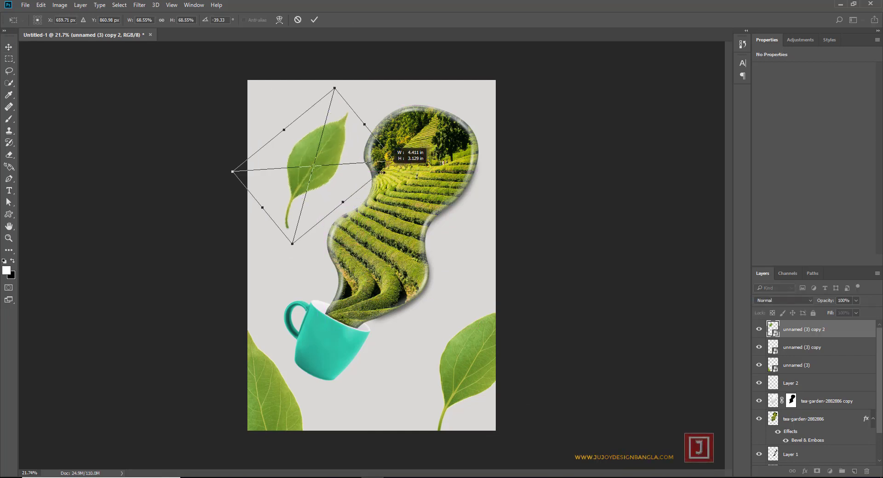
mouse_move(412, 158)
mouse_down()
mouse_move(355, 164)
mouse_move(372, 151)
mouse_move(366, 135)
mouse_up()
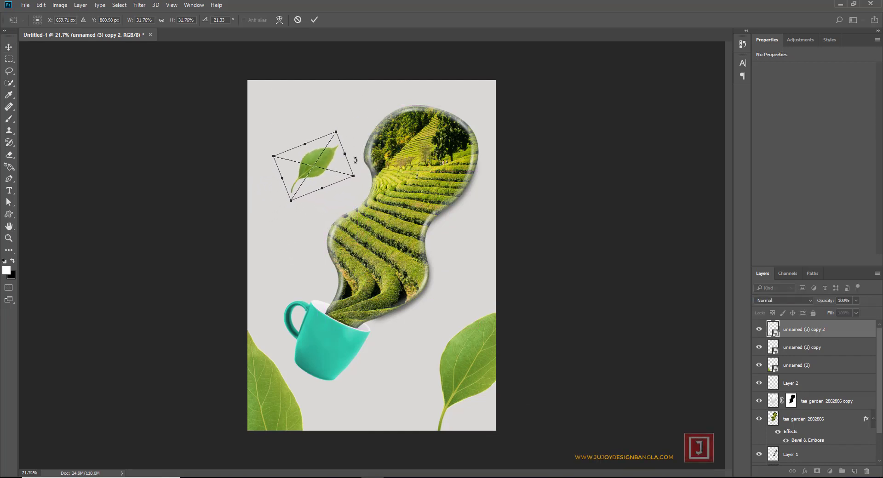
drag(328, 159, 302, 126)
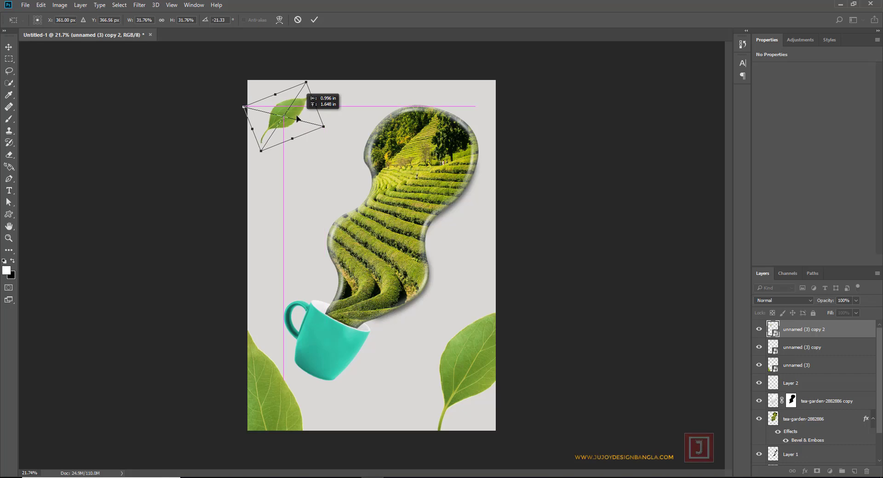
key(Return)
drag(300, 119, 331, 159)
- Rotate the right-side leaf copy to lie sideways beside the smoke
key(ctrl+t)
mouse_move(402, 183)
mouse_down()
mouse_move(339, 163)
mouse_move(304, 137)
mouse_move(479, 244)
mouse_up()
key(Return)
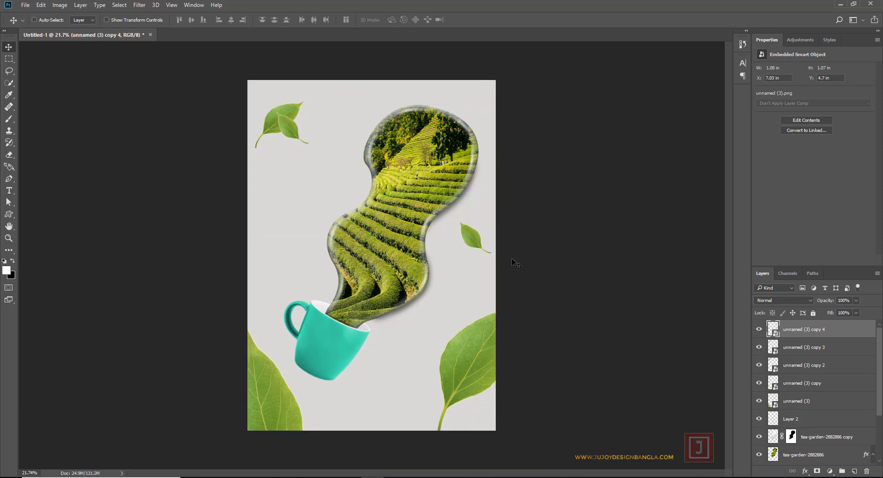
key(ctrl+t)
drag(529, 202, 531, 222)
key(Return)
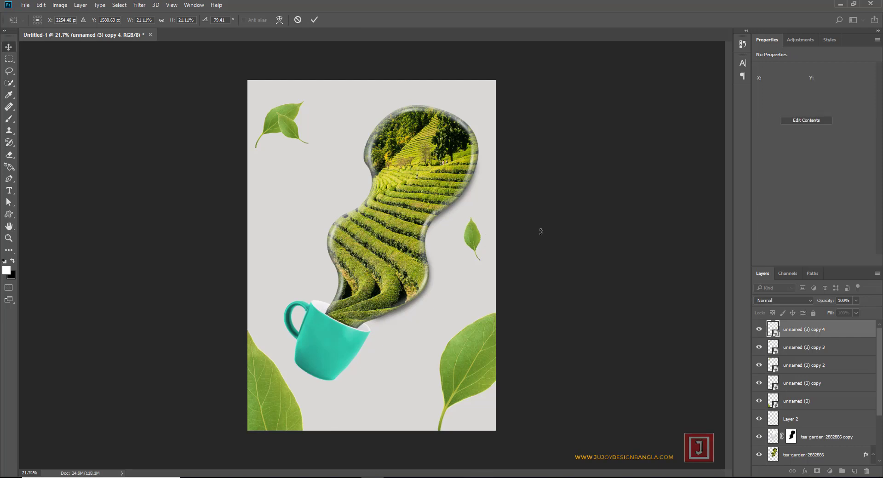
key(ctrl+t)
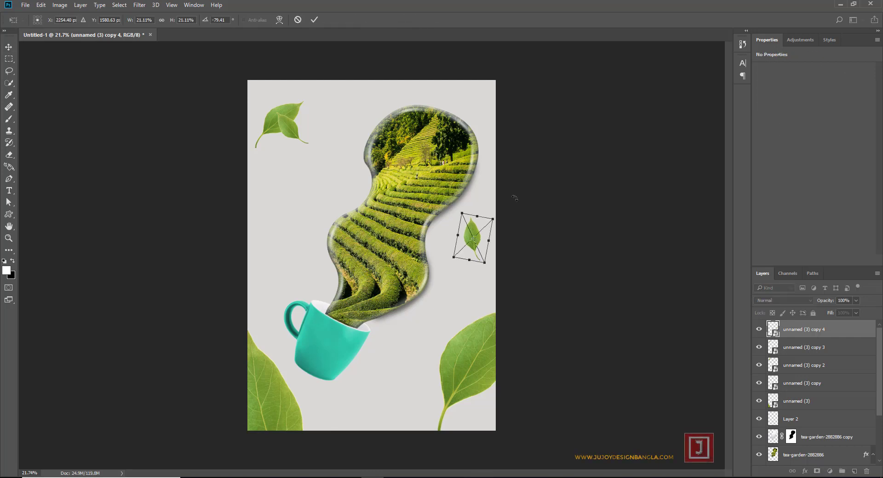
drag(501, 200, 439, 219)
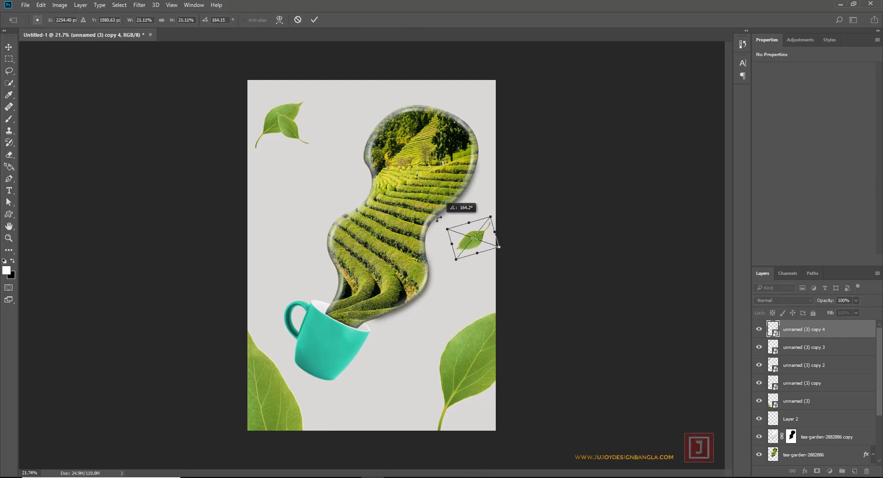
key(Return)
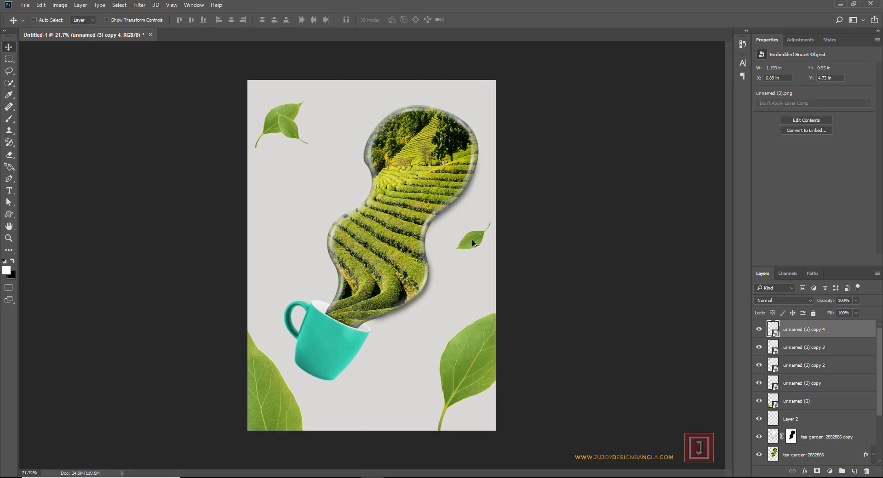
- Copy a small leaf to the left of the smoke and rotate it
mouse_move(474, 243)
mouse_down()
mouse_move(480, 94)
mouse_move(290, 213)
mouse_up()
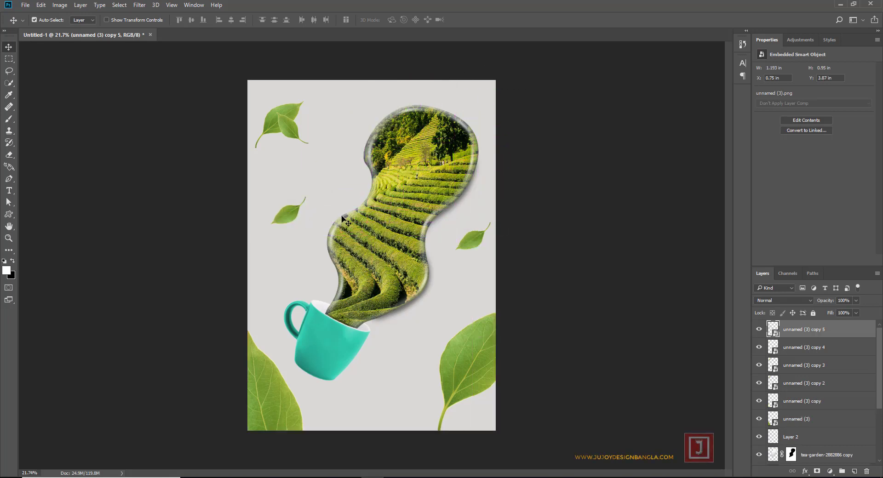
key(ctrl+t)
mouse_move(344, 221)
mouse_down()
mouse_move(362, 224)
mouse_move(257, 221)
mouse_move(263, 154)
mouse_up()
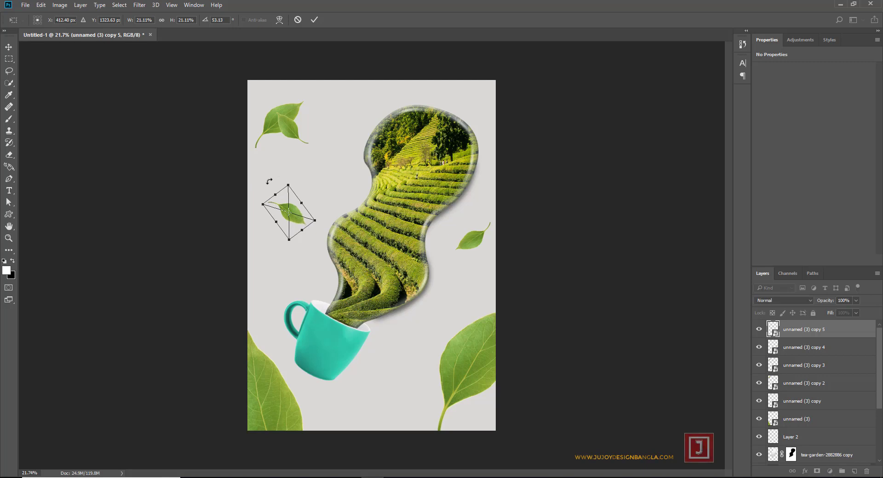
key(Return)
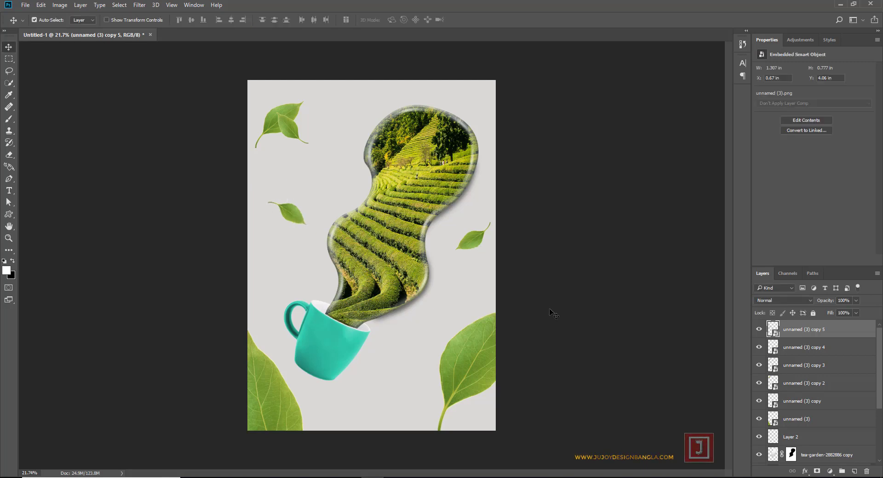
scroll(549, 308, up, 1)
scroll(552, 307, up, 1)
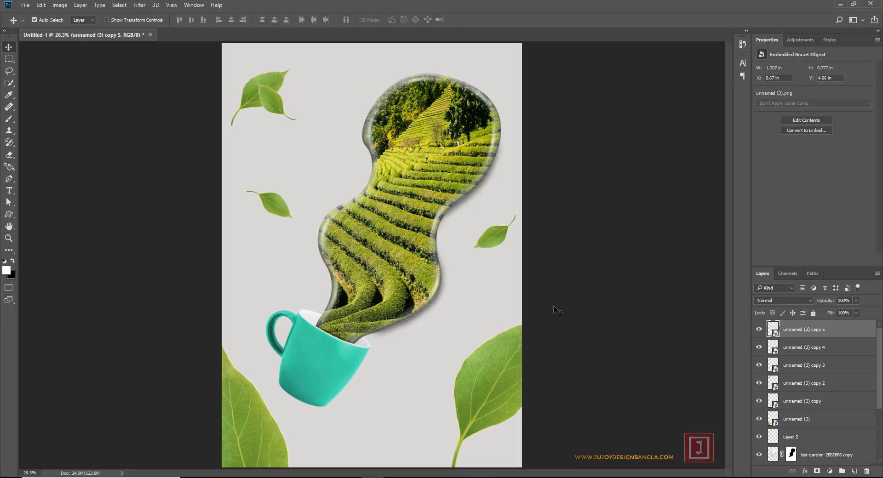
- Add a new layer below the cup and paint a large soft black dot on it
click(324, 378)
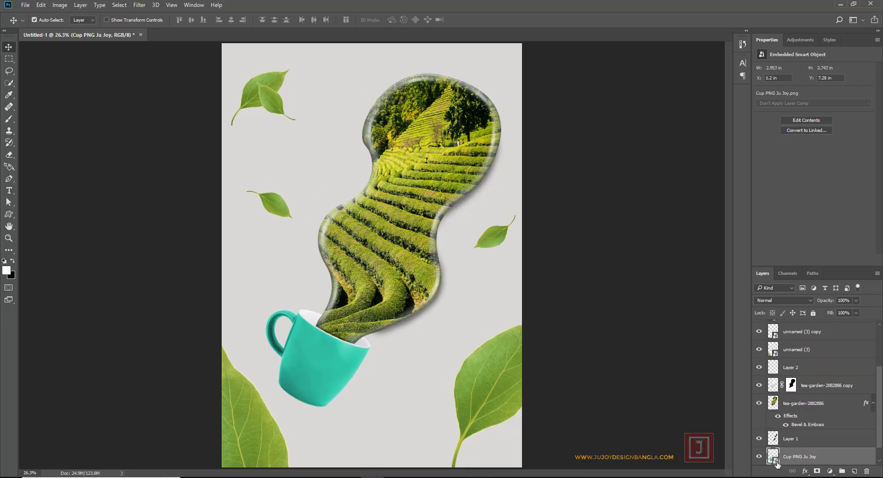
scroll(809, 452, down, 1)
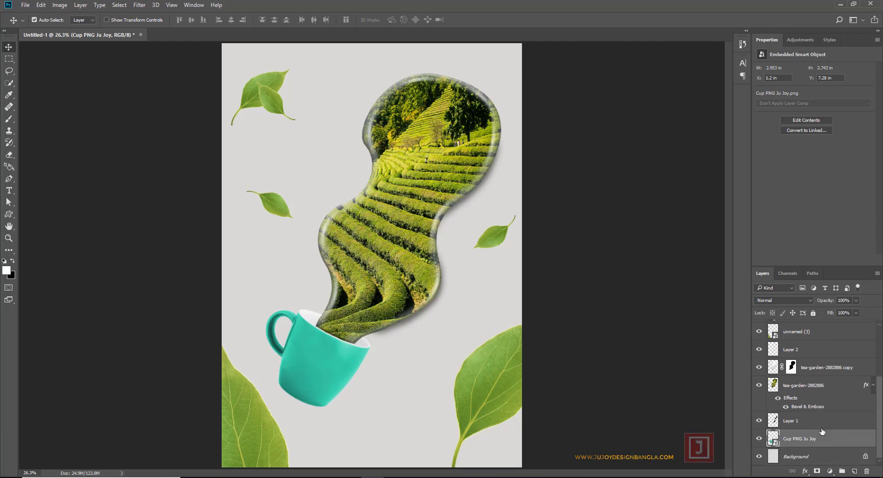
ctrl+click(854, 471)
scroll(815, 456, down, 1)
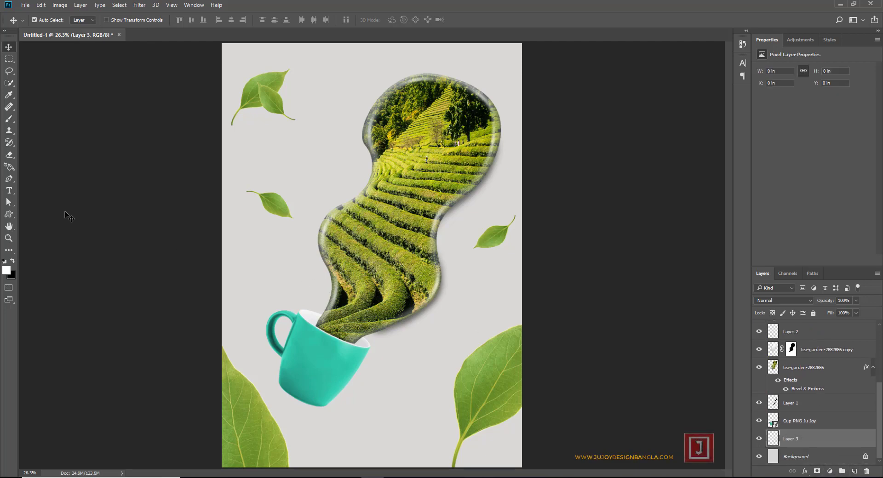
click(9, 118)
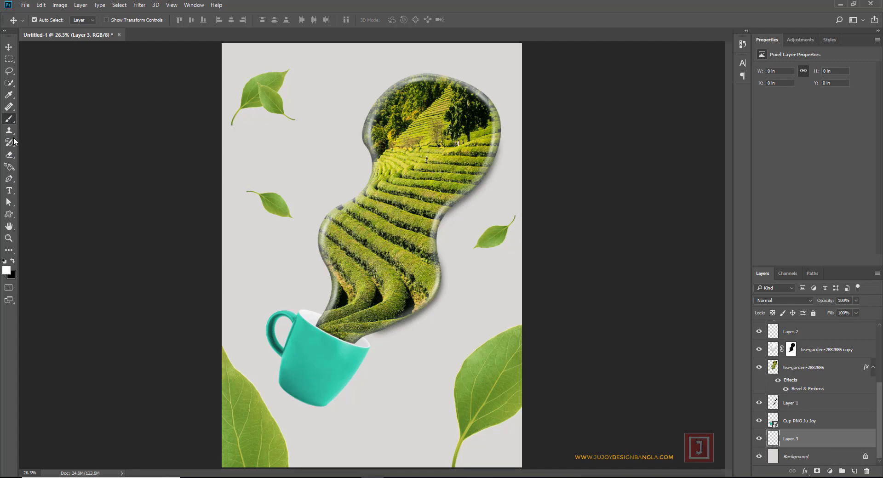
click(12, 261)
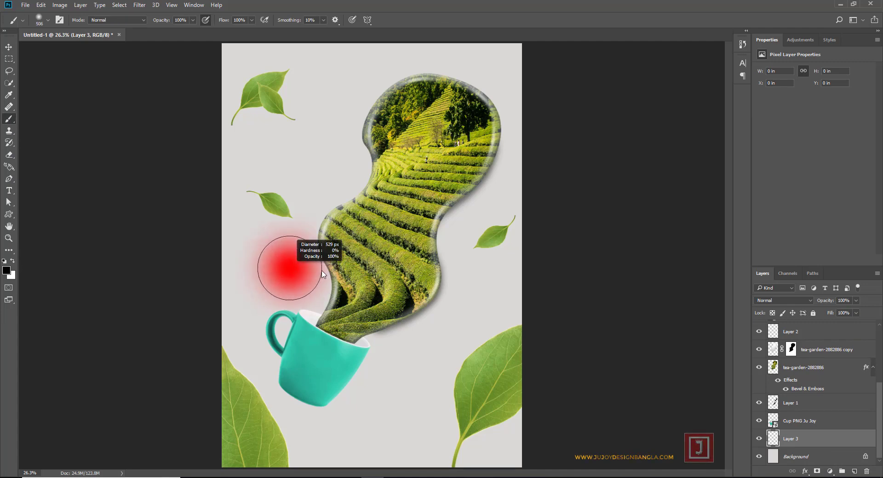
click(285, 259)
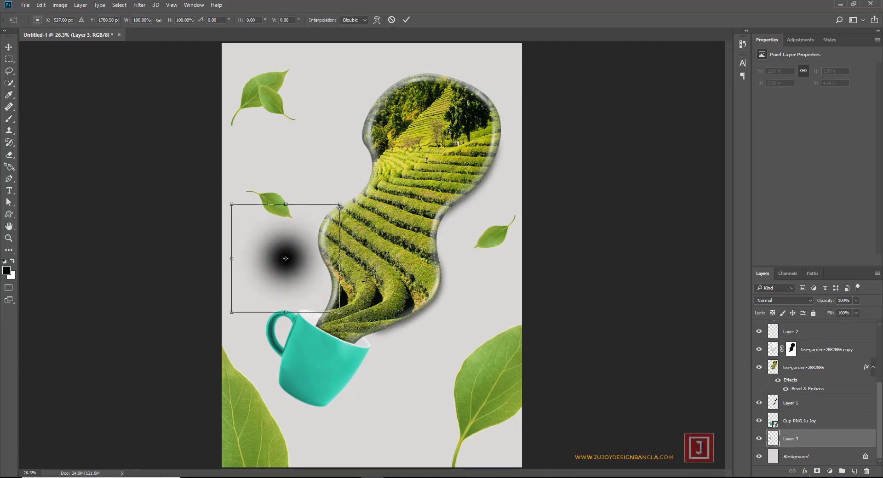
- Squash and tilt the black dot into a flat ellipse positioned under the cup
key(ctrl+t)
drag(285, 219, 285, 258)
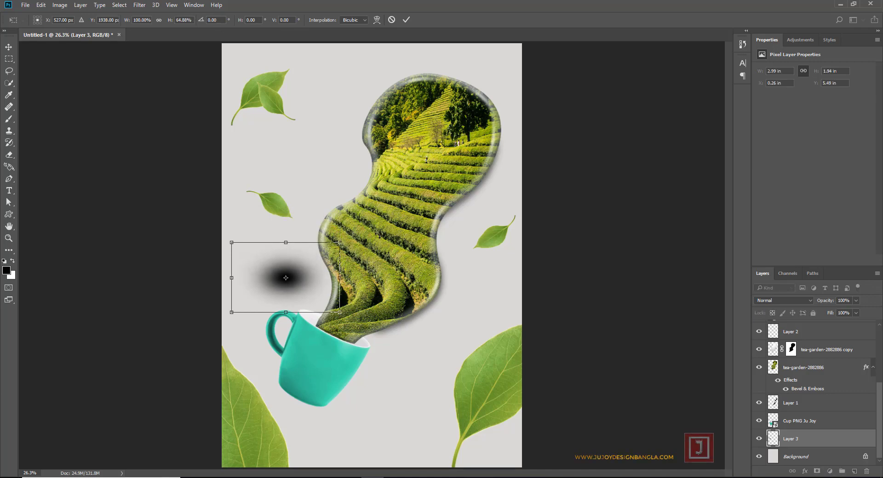
drag(363, 229, 315, 193)
drag(305, 266, 363, 360)
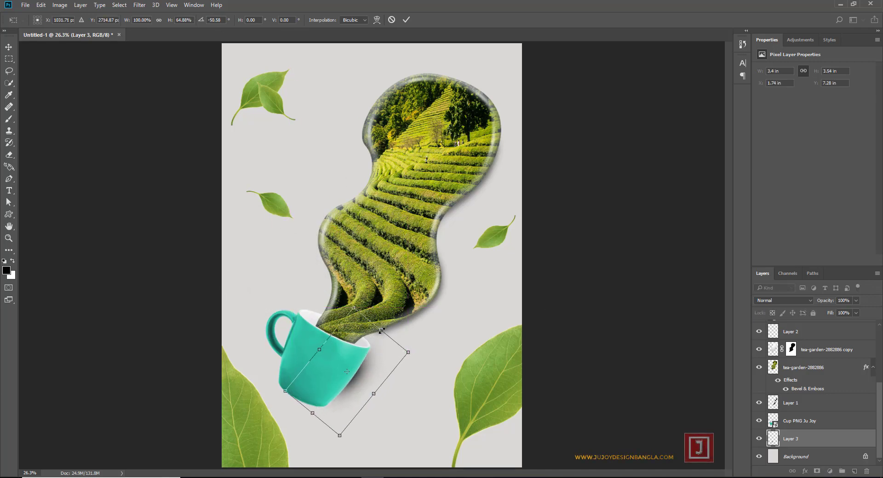
drag(381, 329, 387, 316)
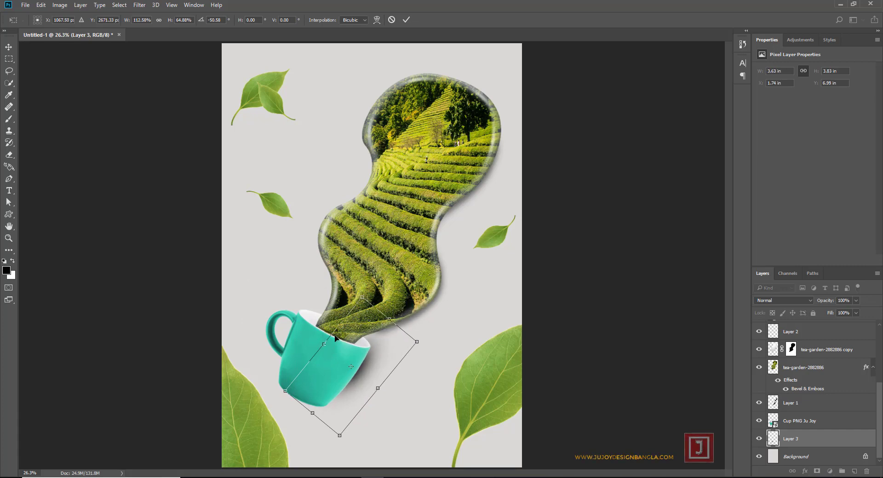
drag(324, 343, 321, 342)
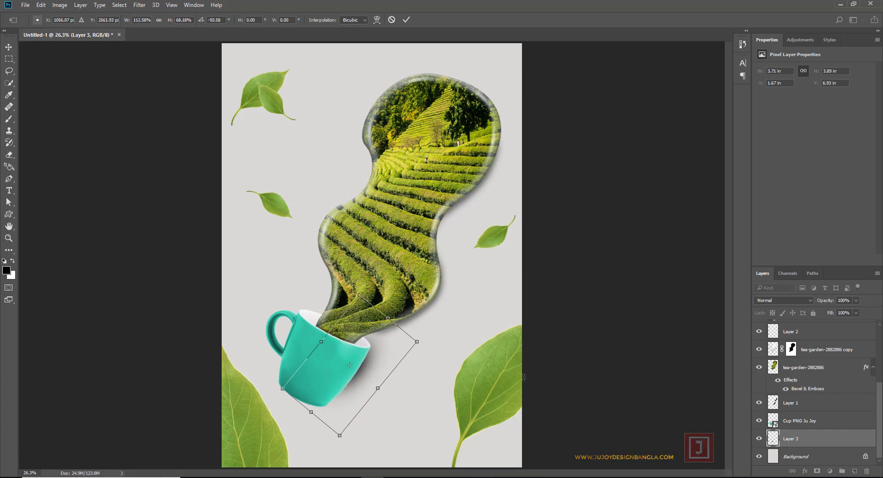
key(Return)
- Lower the shadow layer's opacity to 66%
key(b)
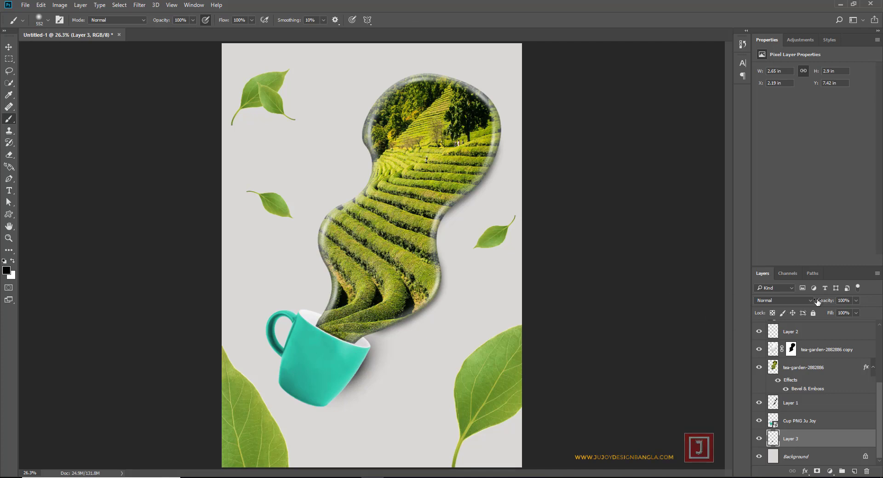
drag(821, 301, 815, 303)
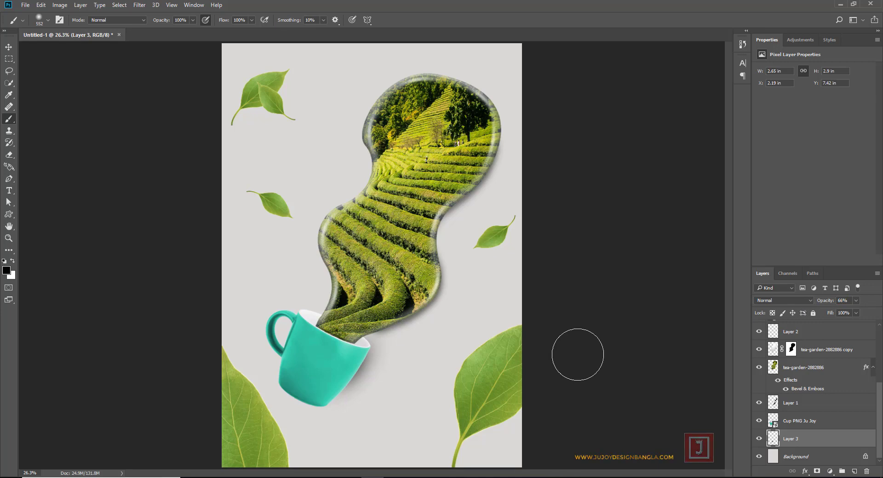
scroll(576, 342, down, 1)
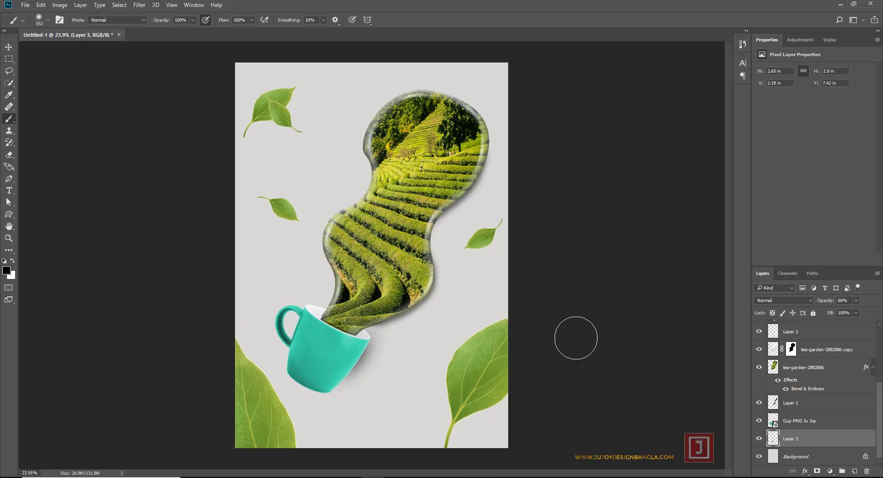
click(9, 47)
- Copy the small left leaf to the top-right corner and rotate it
ctrl+click(282, 209)
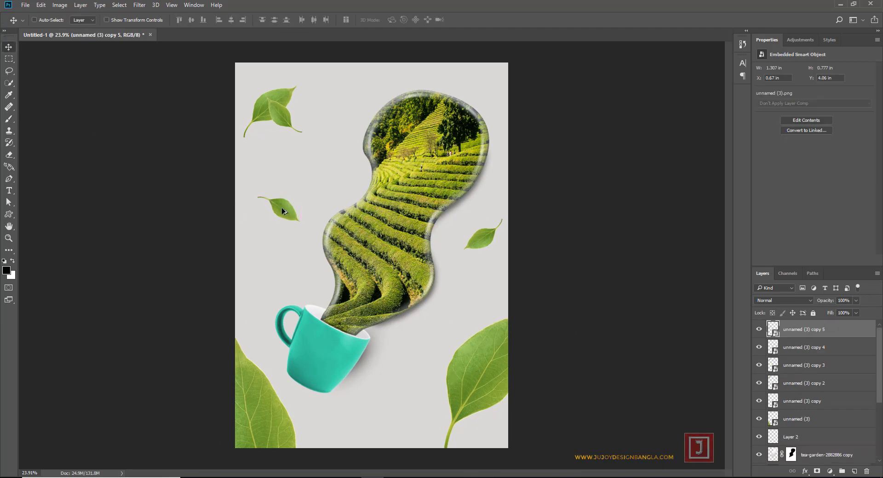
drag(281, 211, 484, 85)
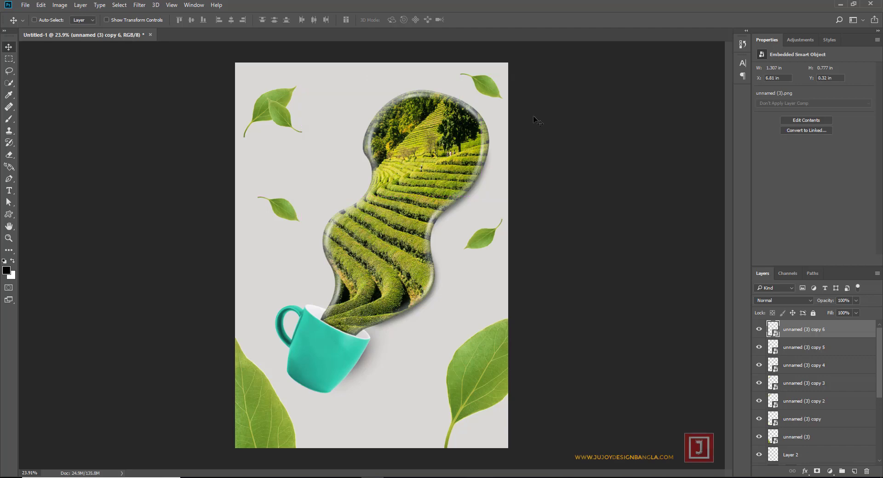
key(ctrl+t)
mouse_move(504, 102)
mouse_down()
mouse_move(492, 98)
mouse_move(518, 77)
mouse_up()
key(Return)
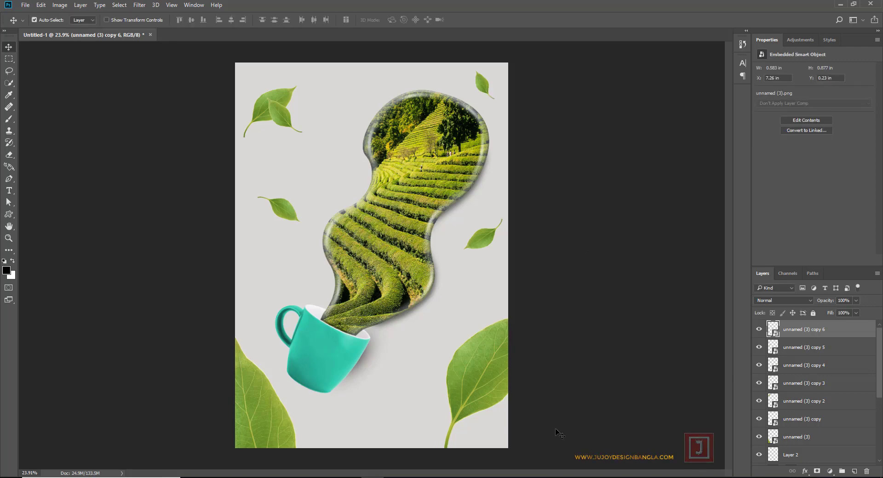
- Add a new layer and type 'tea' below the cup
click(854, 471)
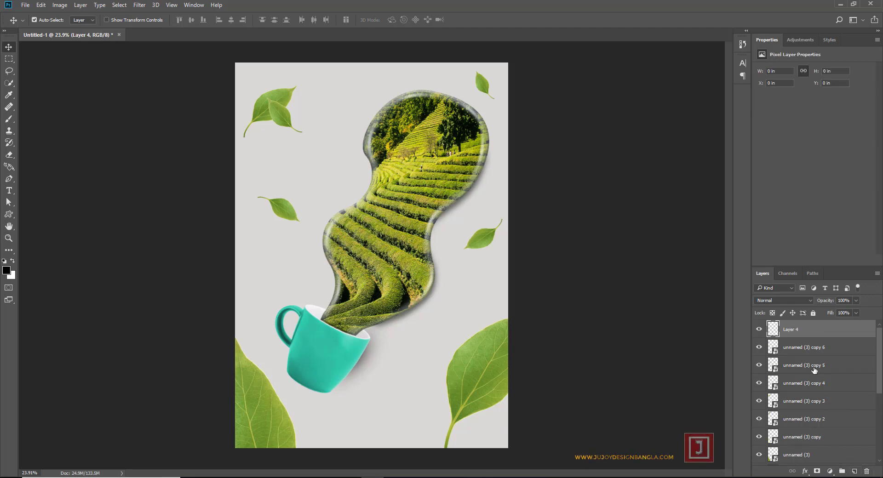
click(9, 191)
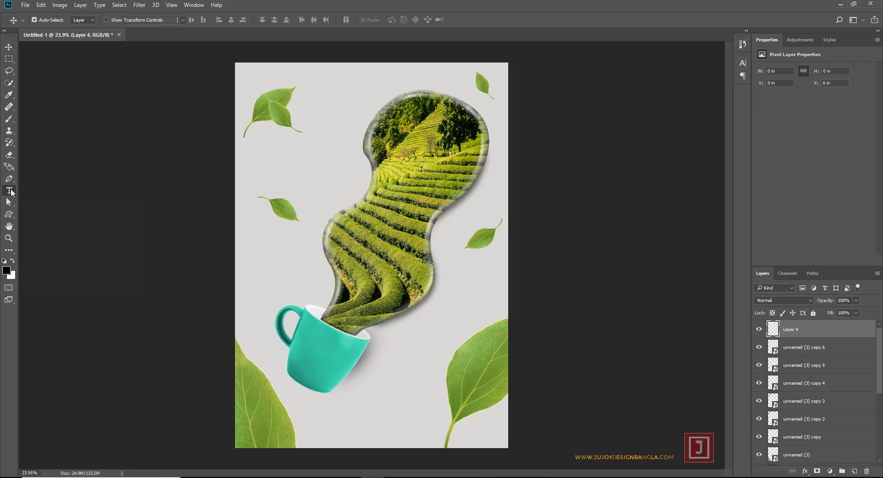
click(346, 422)
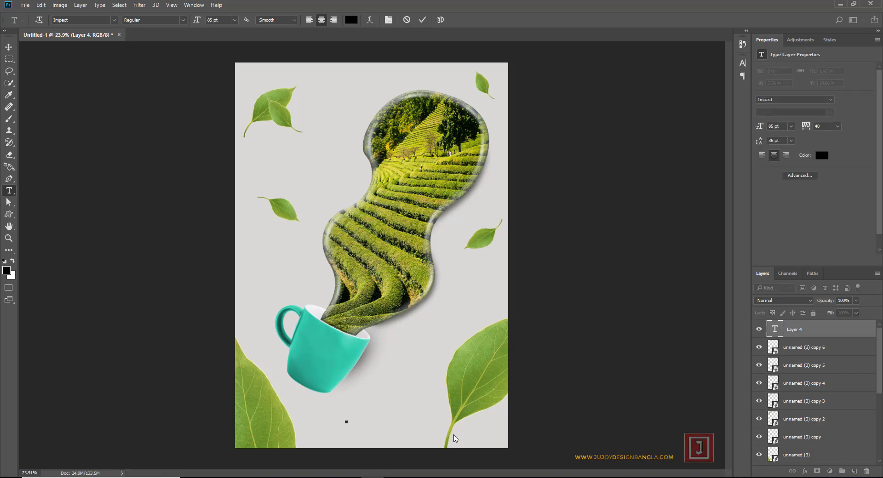
text(te)
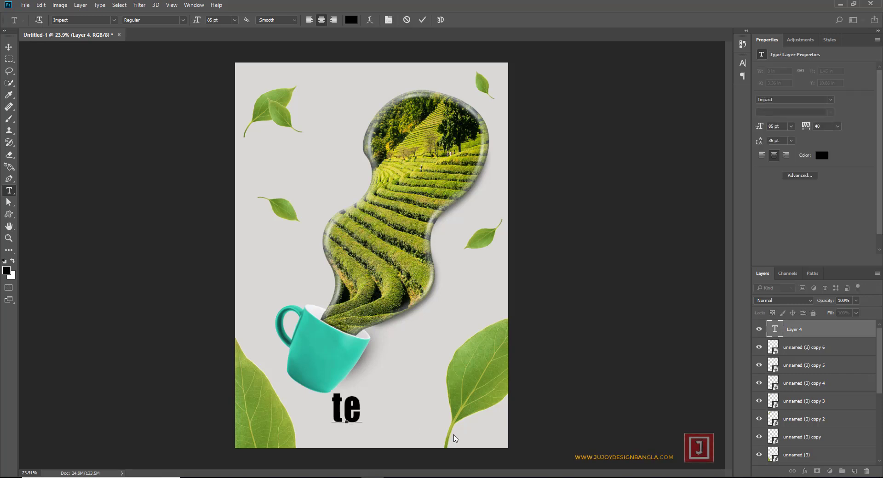
text(a)
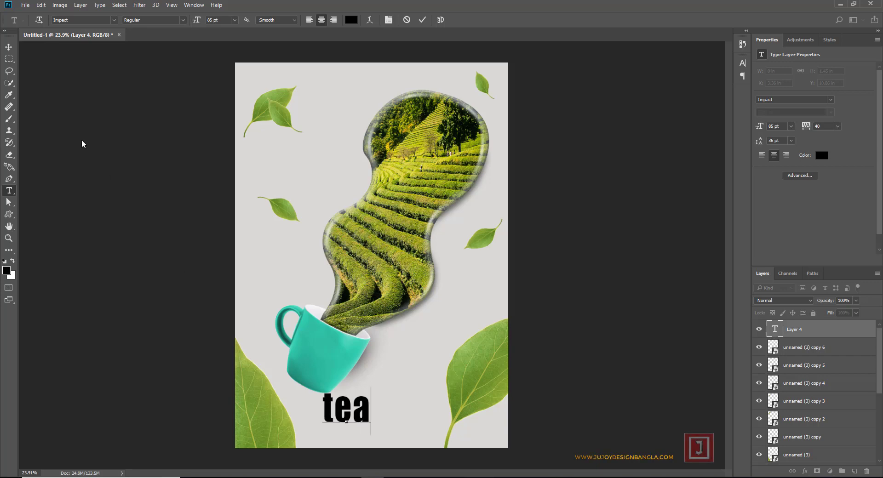
- Colour the tea text olive green (738e12) and move it lower to the bottom centre
key(ctrl+a)
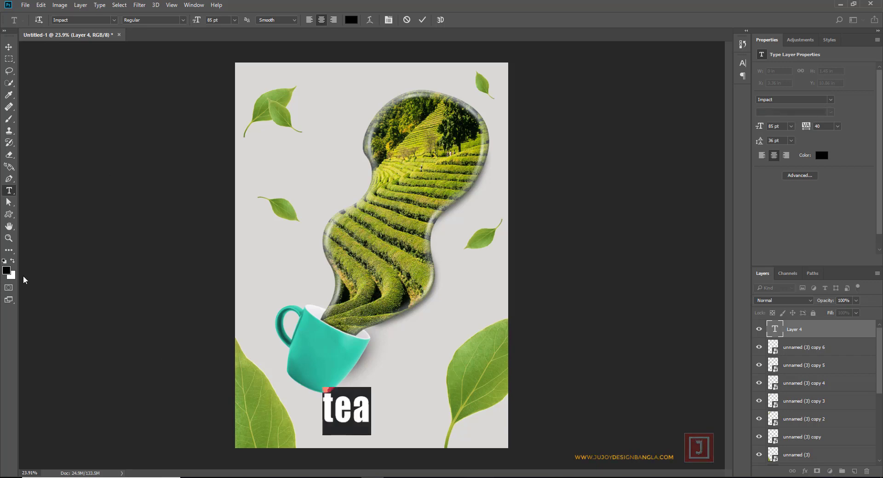
click(6, 271)
click(281, 404)
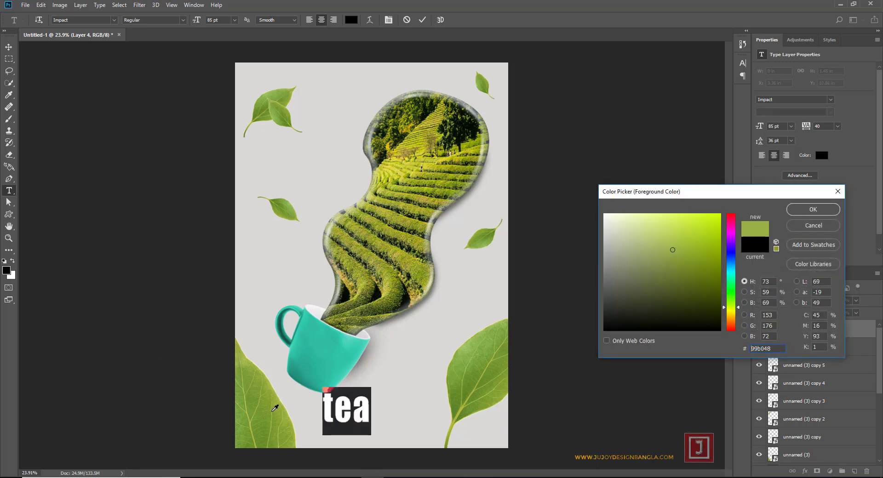
drag(676, 248, 710, 268)
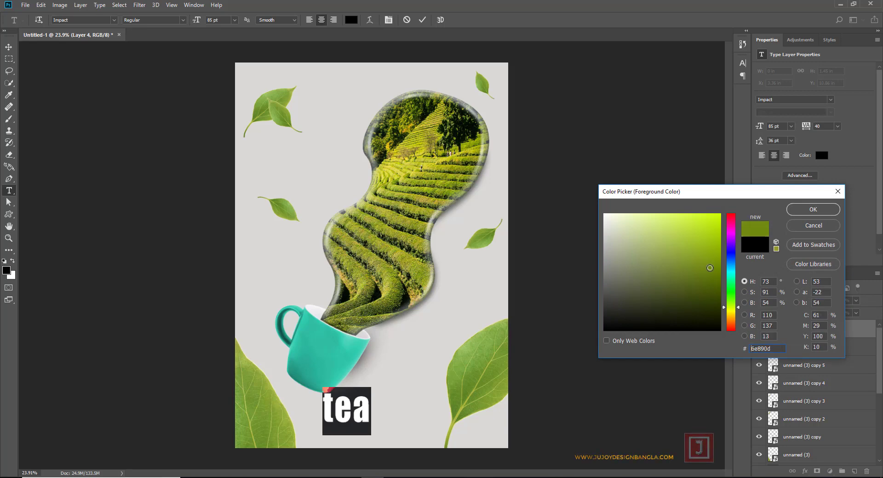
click(813, 210)
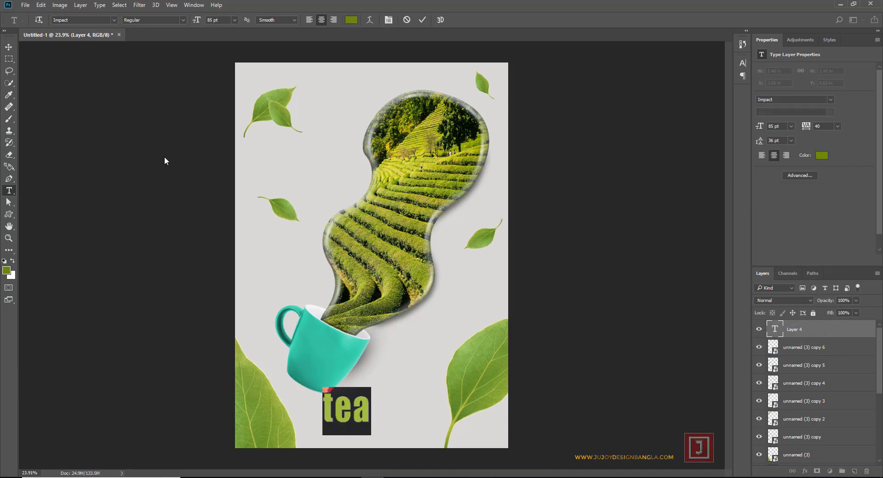
click(9, 45)
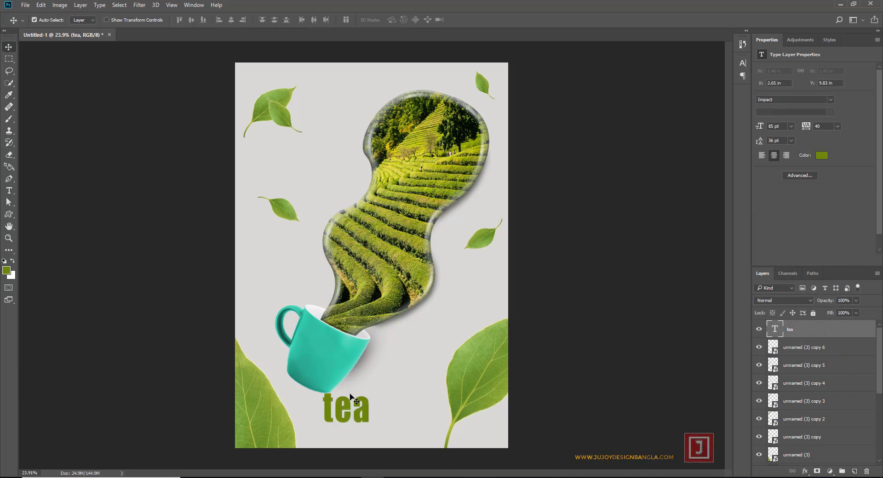
drag(346, 406, 350, 414)
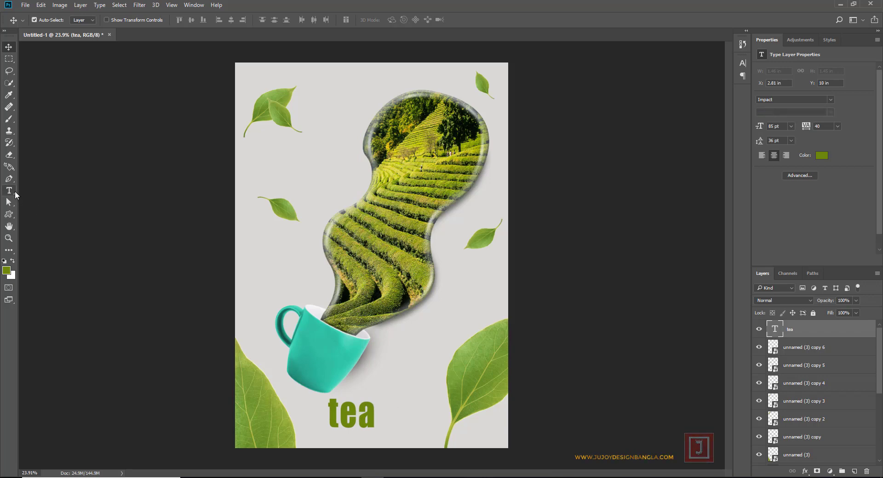
- Add a new 'Garden' text layer and color it black
click(8, 191)
click(282, 275)
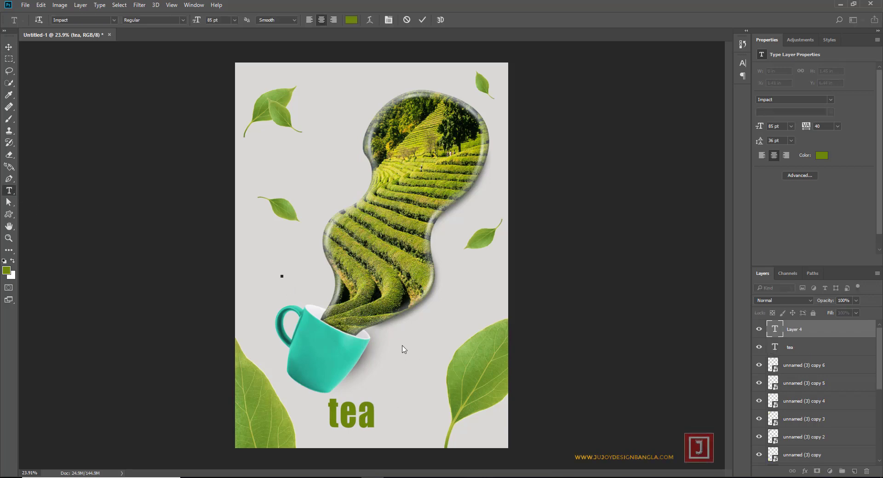
text(Ga)
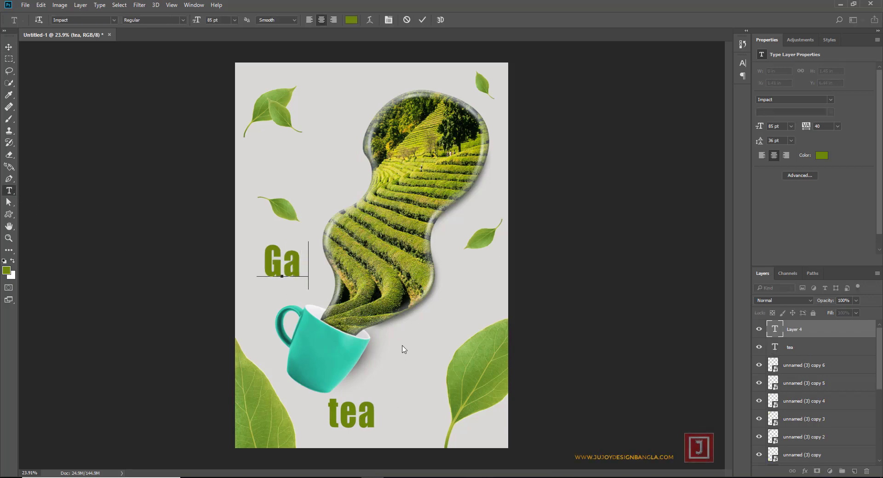
text(rden)
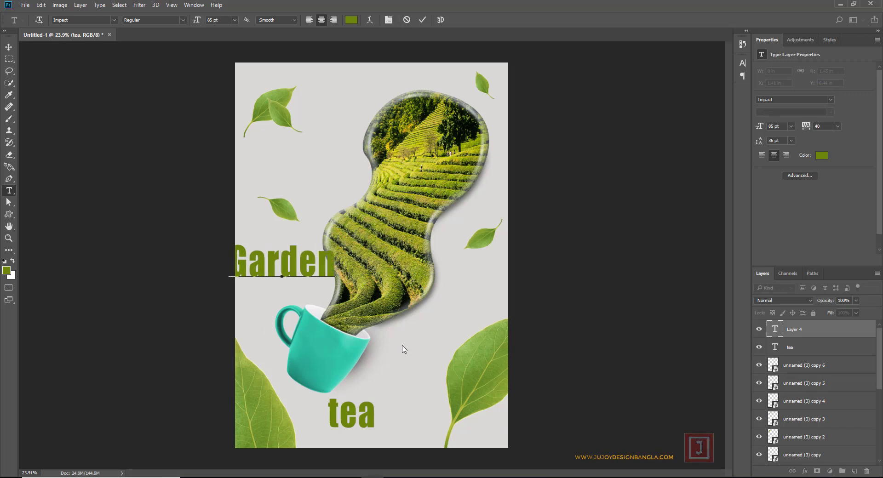
drag(336, 263, 210, 261)
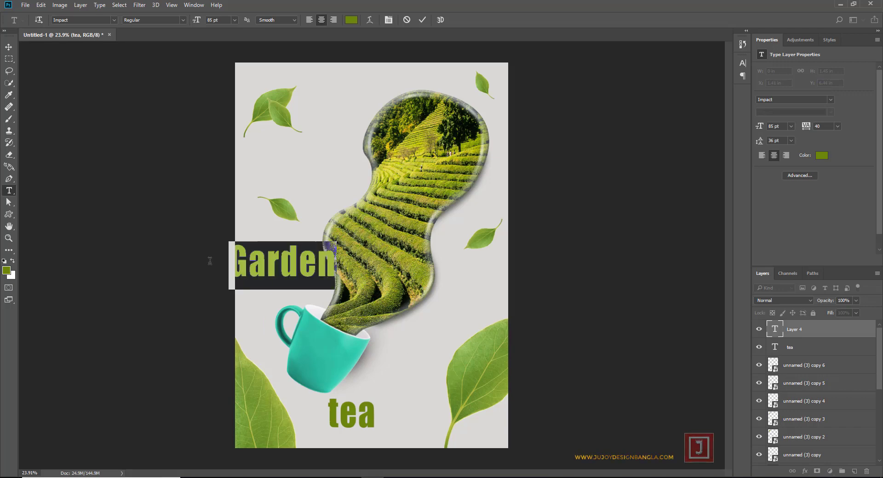
click(7, 272)
drag(708, 253, 719, 328)
click(802, 211)
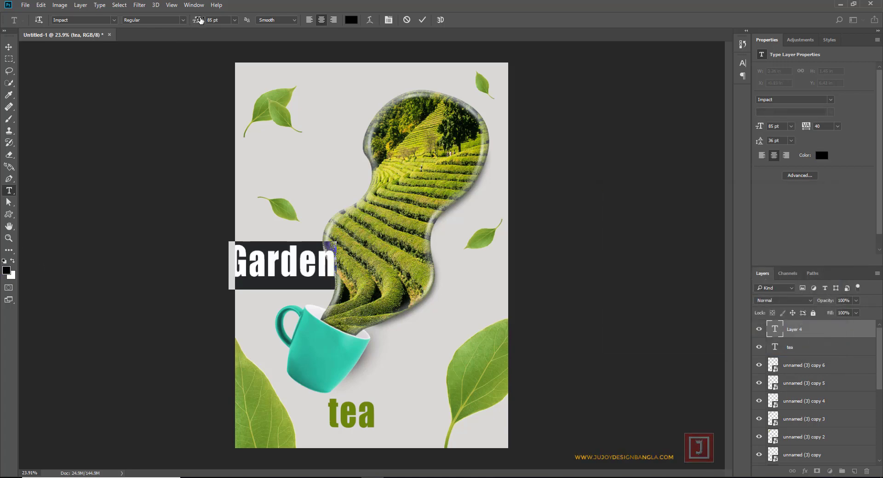
- Size Garden to 25 pt with 120 tracking and place it right of 'tea'
drag(197, 20, 171, 21)
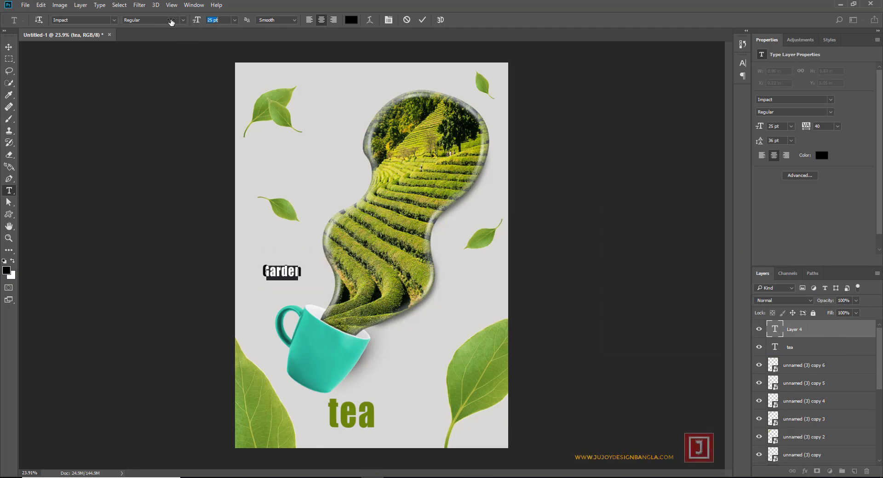
click(742, 63)
drag(690, 96, 691, 95)
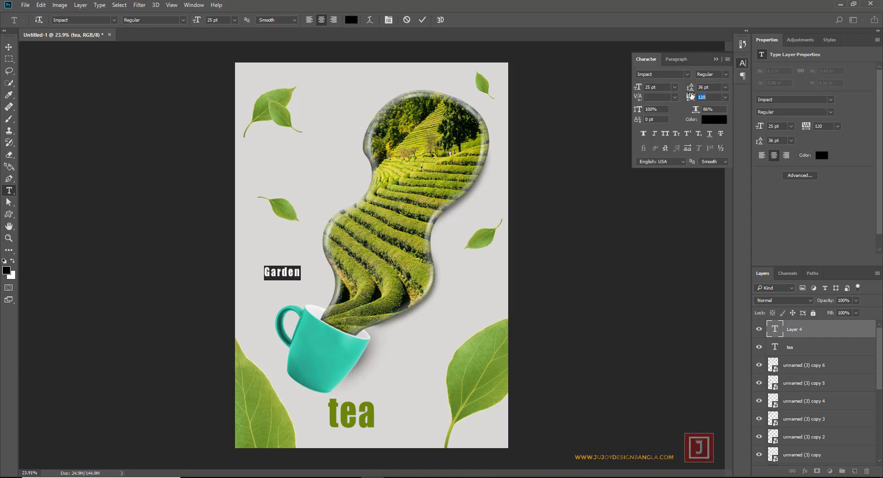
click(715, 59)
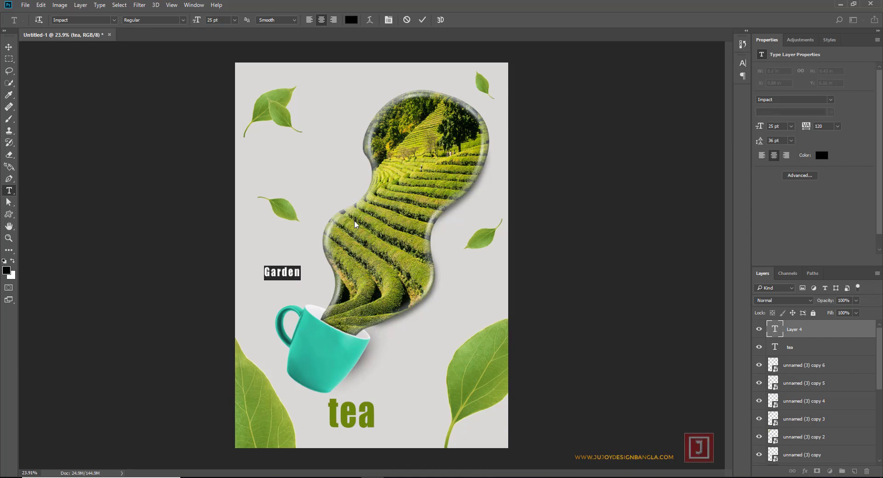
click(6, 47)
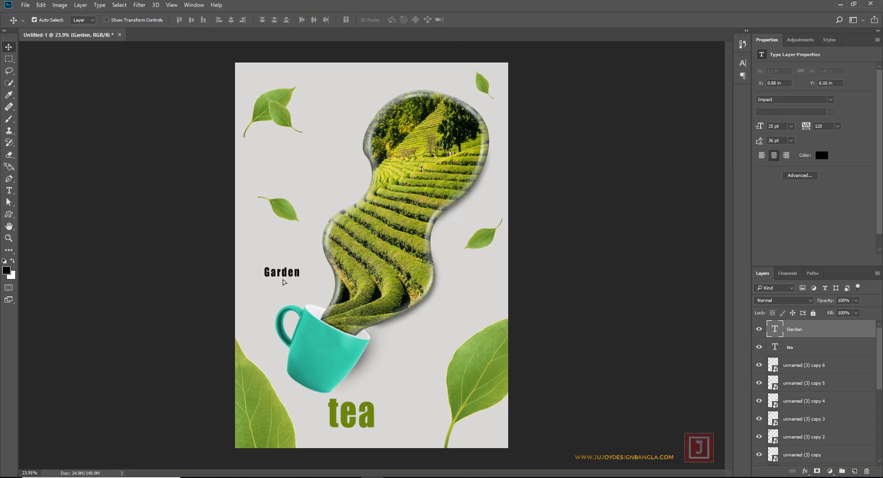
drag(284, 282, 396, 432)
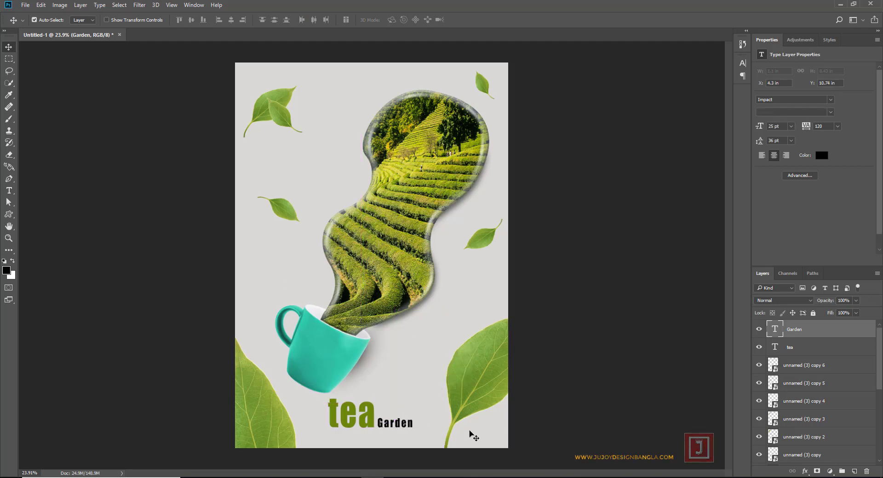
- Activate the Custom Shape Tool and open its preset shape picker
click(9, 215)
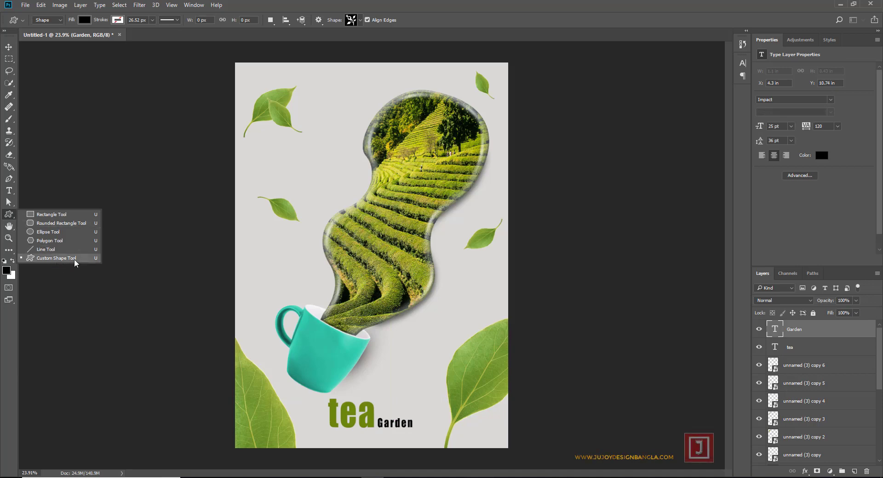
click(75, 260)
click(361, 20)
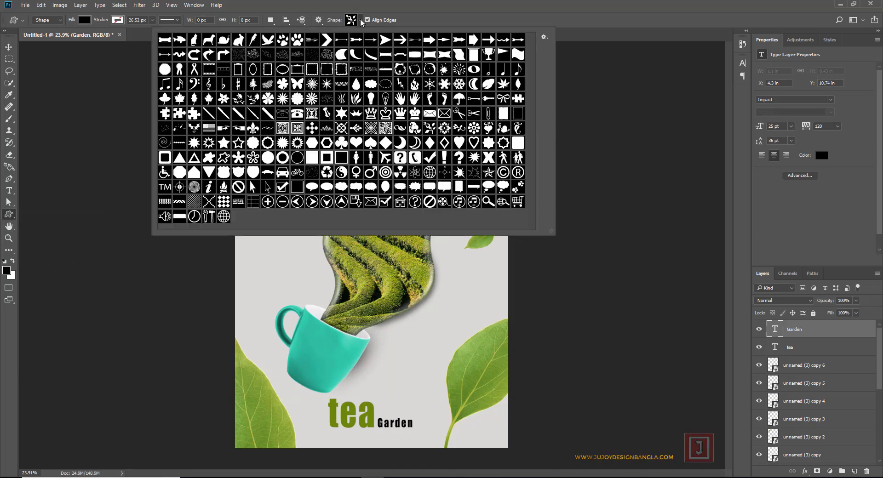
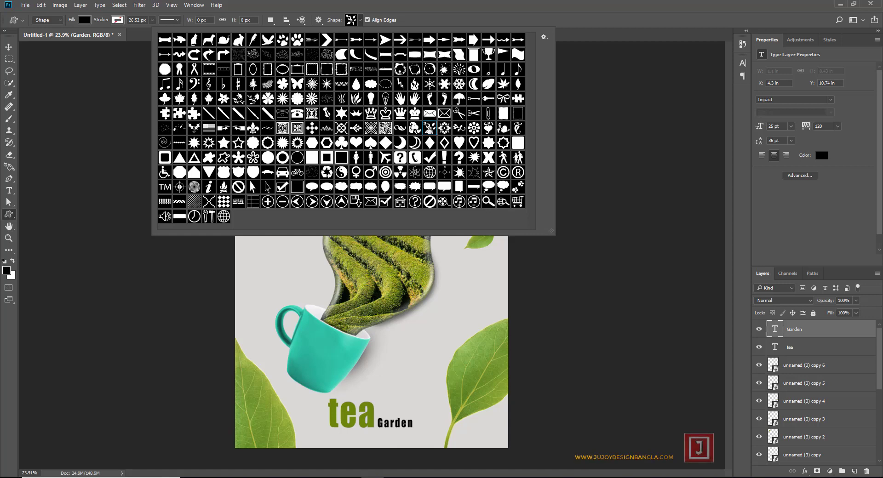
- Draw the leaf-sprig custom shape below the teal cup
click(355, 192)
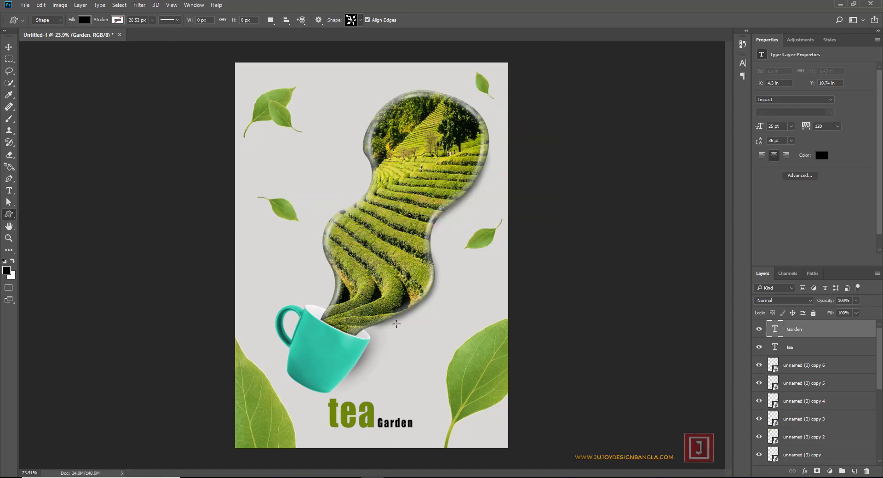
scroll(397, 368, up, 1)
scroll(393, 395, up, 1)
scroll(368, 414, up, 1)
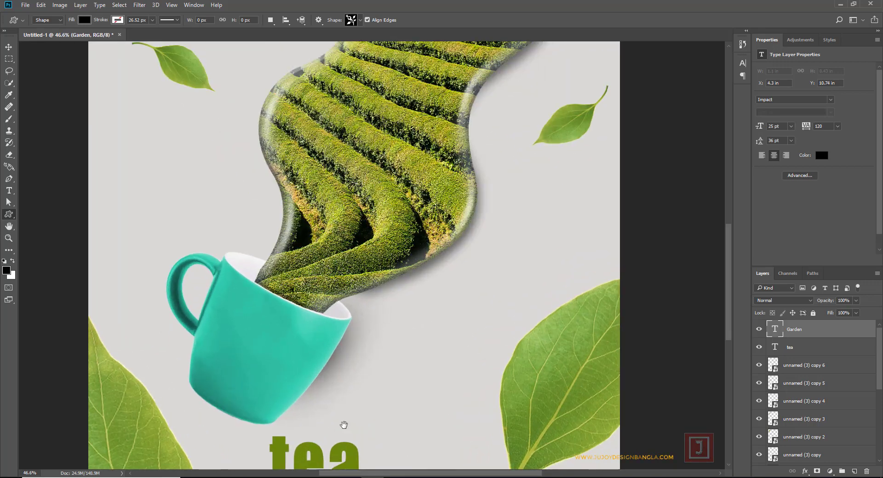
scroll(343, 271, up, 2)
drag(375, 240, 418, 317)
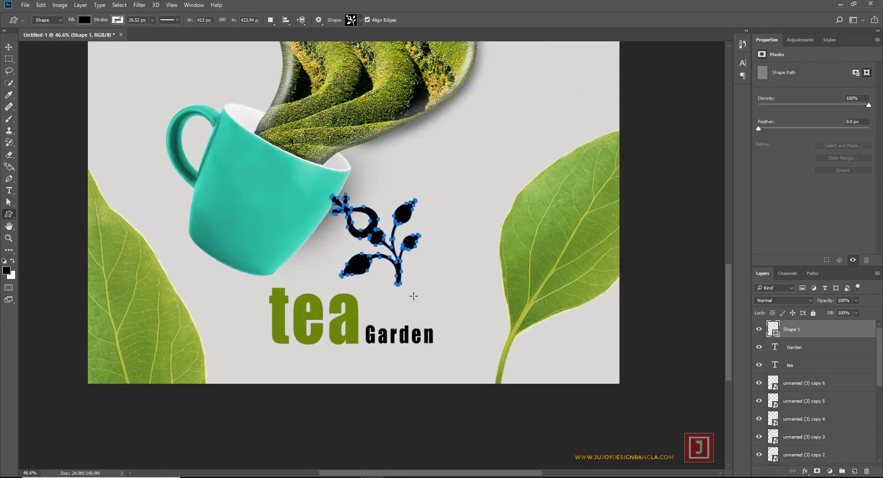
- Fill the sprig with the olive green sampled from the 'tea' text
click(84, 21)
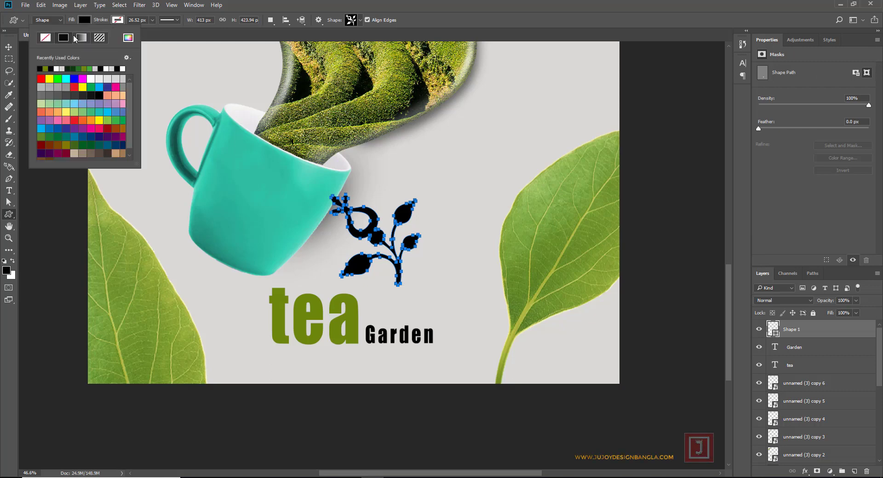
click(128, 38)
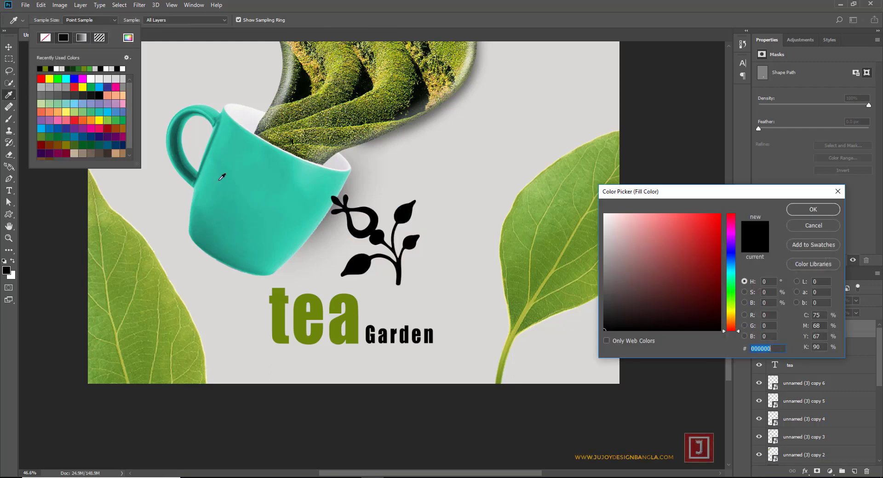
click(319, 298)
click(812, 209)
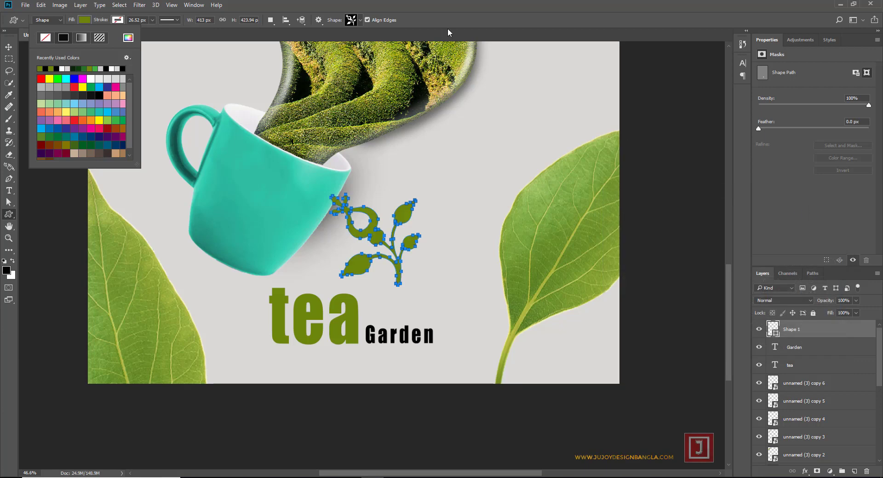
click(8, 47)
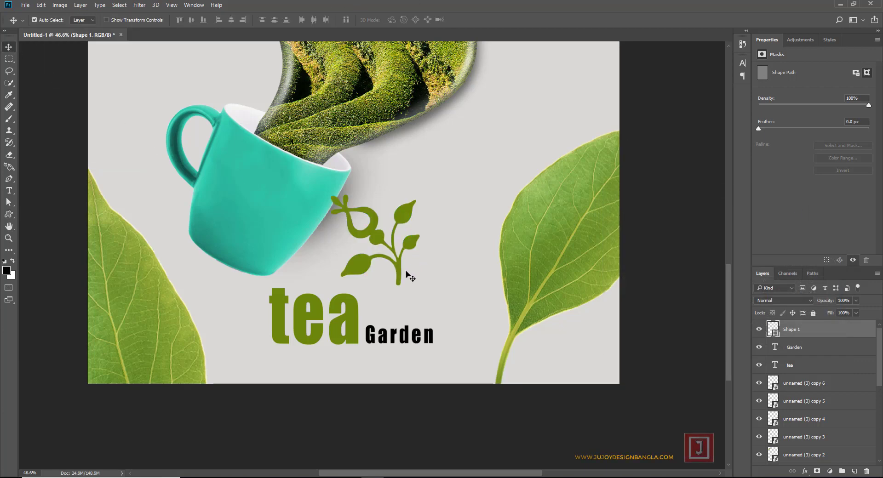
- Move the sprig beside 'Garden' and stretch it taller with Free Transform
drag(400, 275, 442, 326)
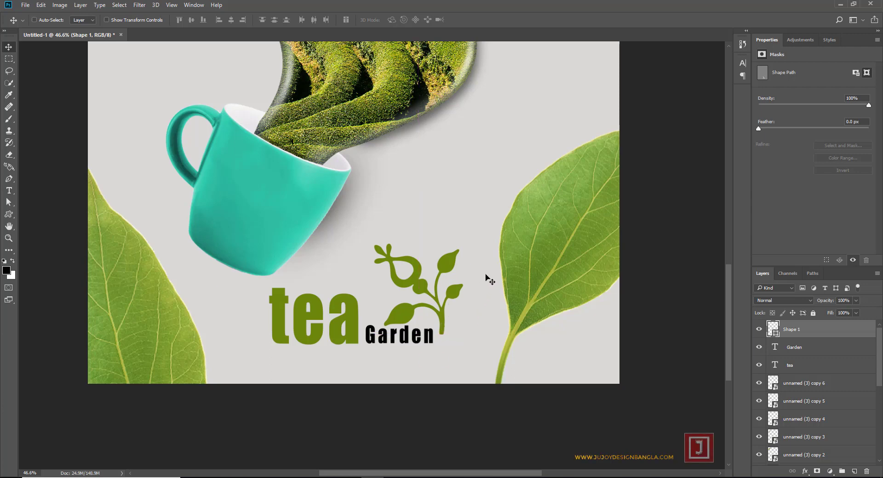
key(ctrl)
key(ctrl+t)
drag(418, 243, 418, 235)
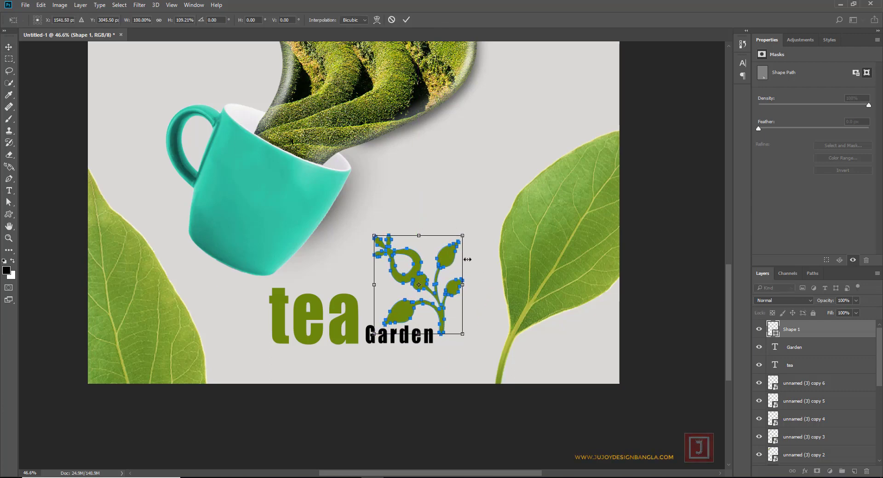
key(Return)
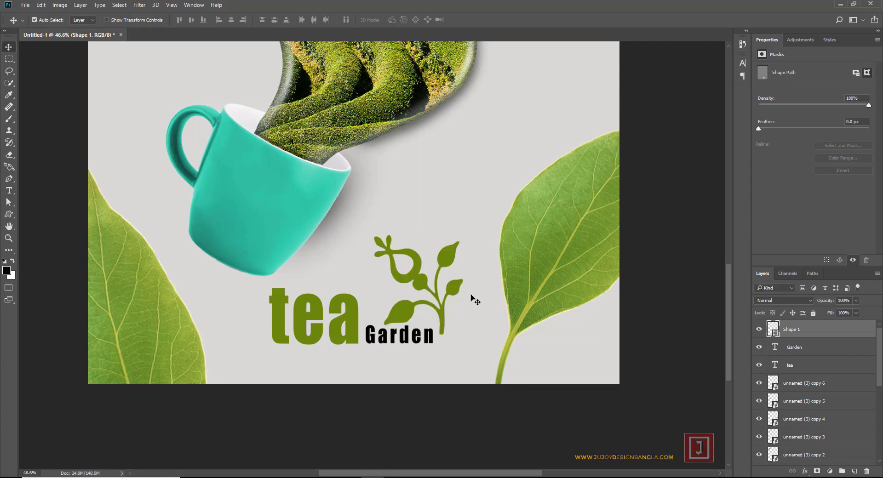
- Place the sprig over 'Garden' and put Shape 1 beneath the Garden layer
scroll(474, 299, up, 5)
mouse_move(474, 273)
mouse_down()
mouse_move(467, 292)
mouse_move(462, 286)
mouse_up()
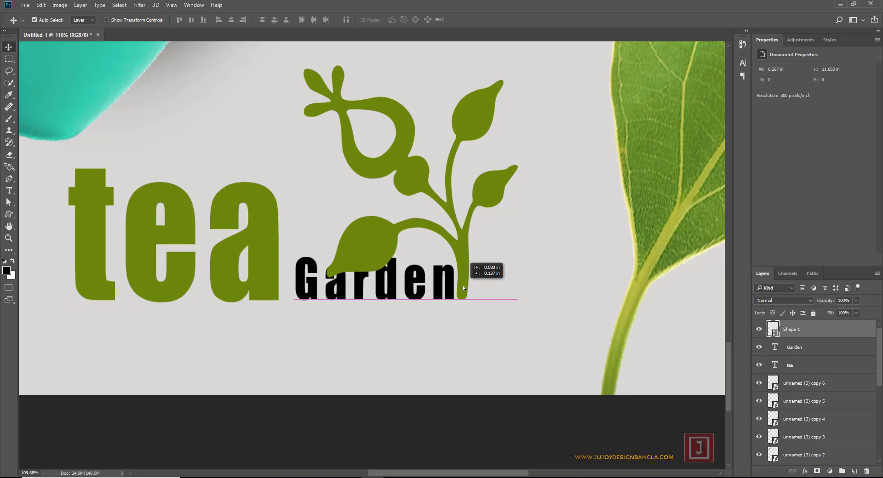
drag(462, 285, 464, 284)
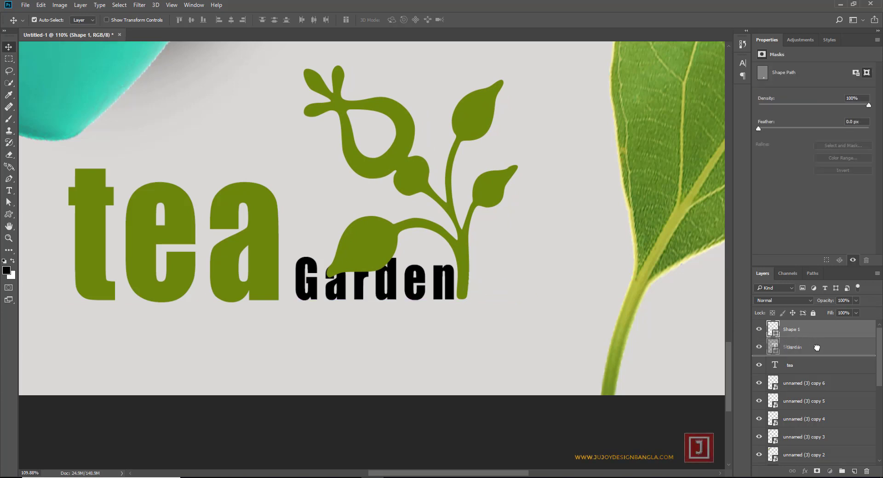
drag(813, 332, 816, 347)
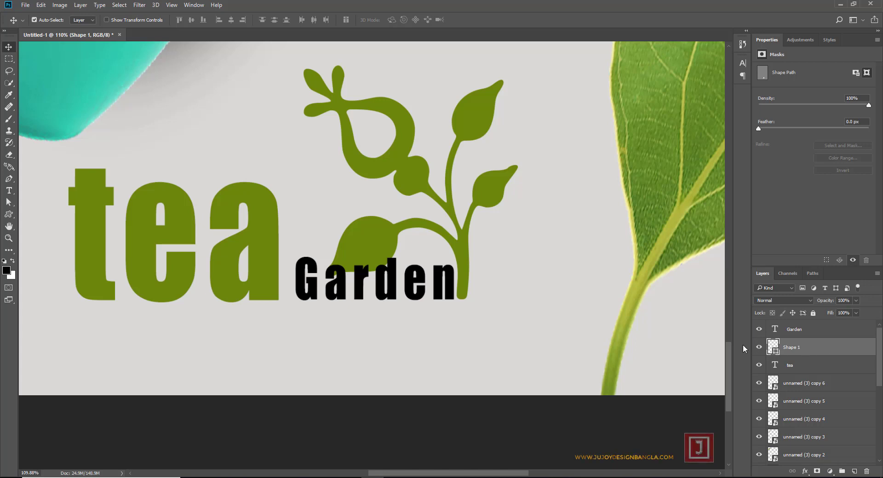
drag(472, 294, 476, 291)
- Nudge the 'tea' text slightly to the right
click(273, 253)
drag(272, 253, 281, 255)
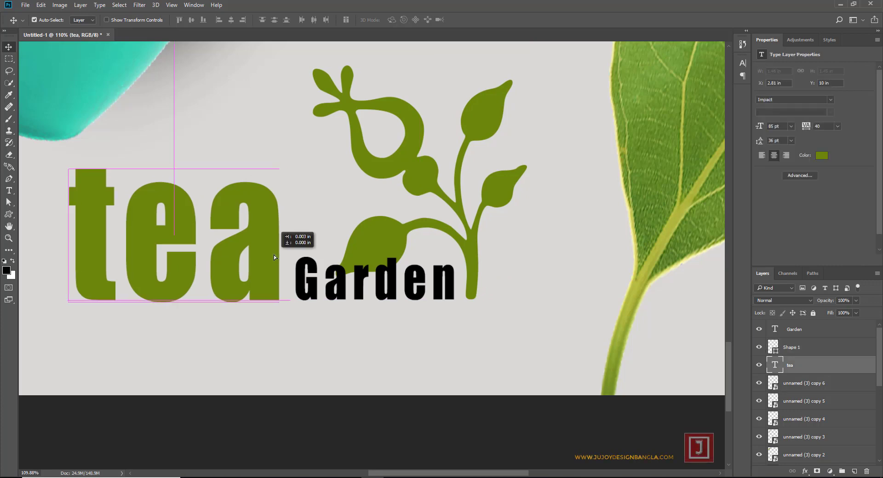
scroll(281, 255, down, 2)
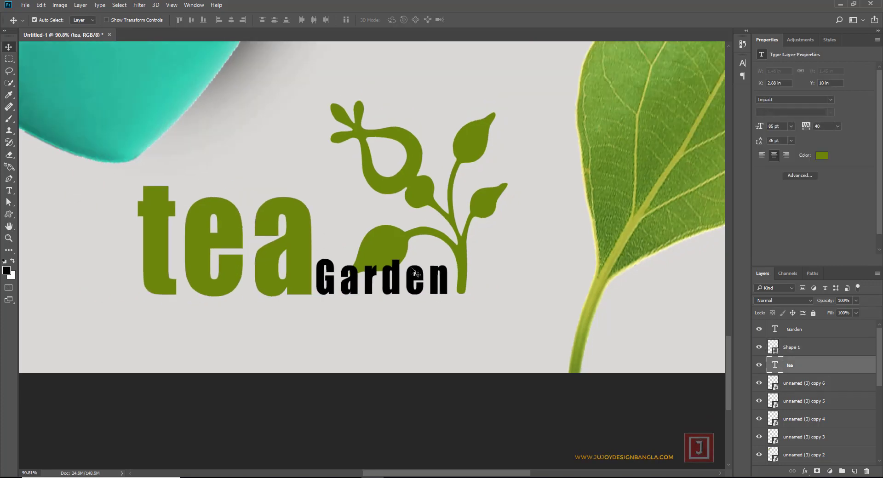
scroll(280, 256, down, 2)
scroll(321, 262, down, 2)
scroll(390, 271, down, 2)
scroll(412, 272, down, 2)
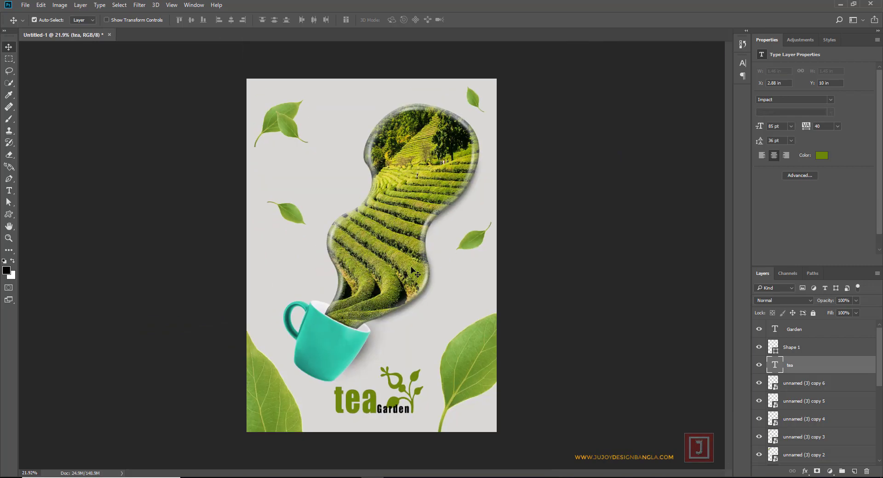
- Move the sprig just left of 'tea' and scale it down to about 59%
scroll(414, 346, up, 3)
drag(414, 345, 339, 153)
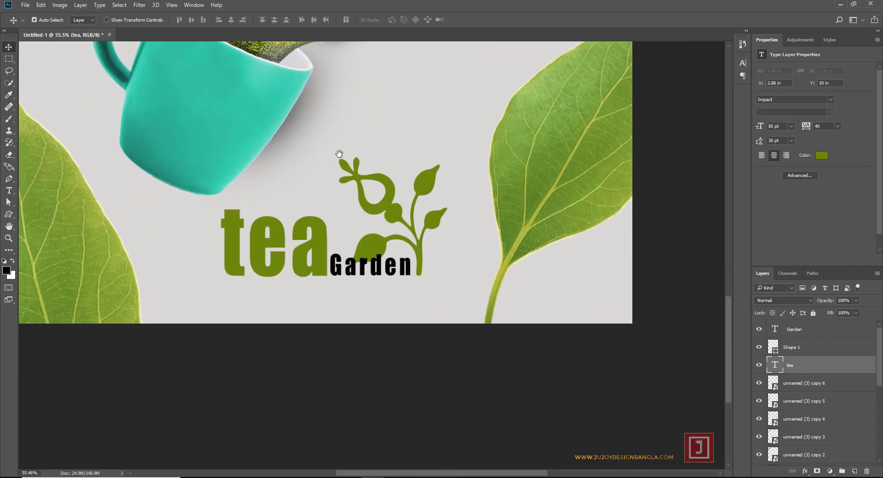
drag(373, 203, 152, 208)
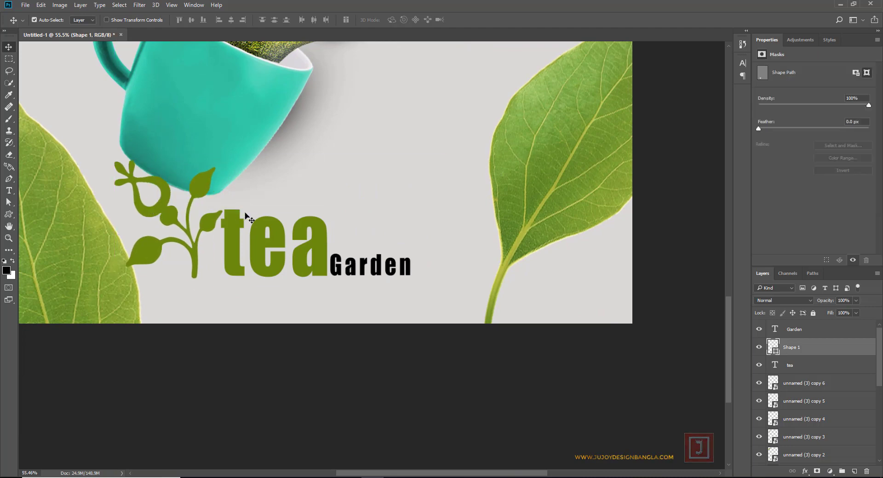
key(ctrl+t)
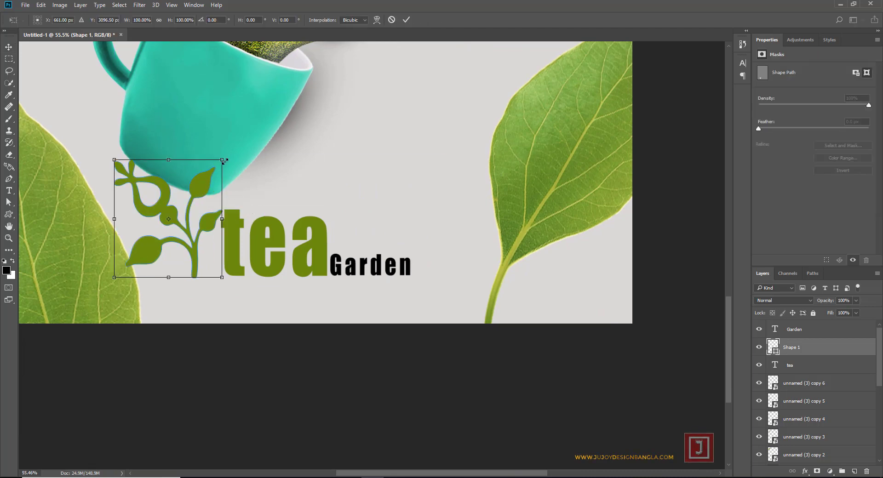
mouse_move(222, 160)
mouse_down()
mouse_move(201, 184)
mouse_move(201, 221)
mouse_move(208, 223)
mouse_up()
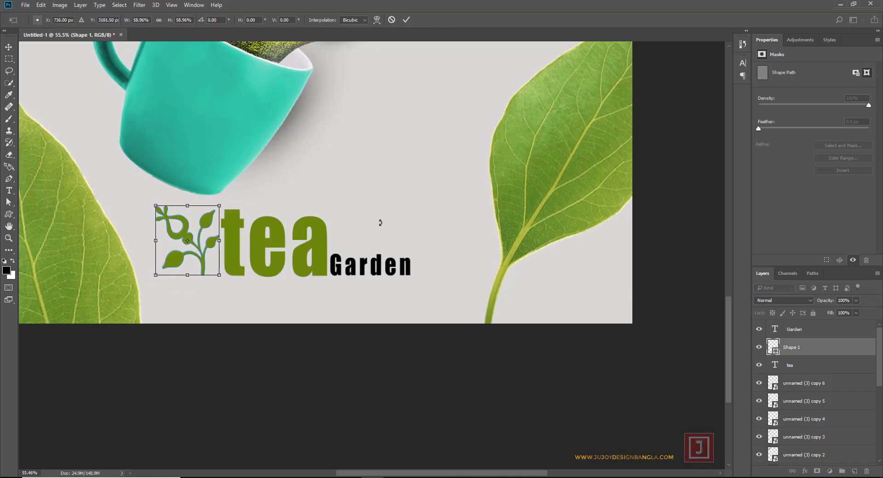
key(Return)
scroll(385, 183, down, 2)
scroll(385, 181, down, 2)
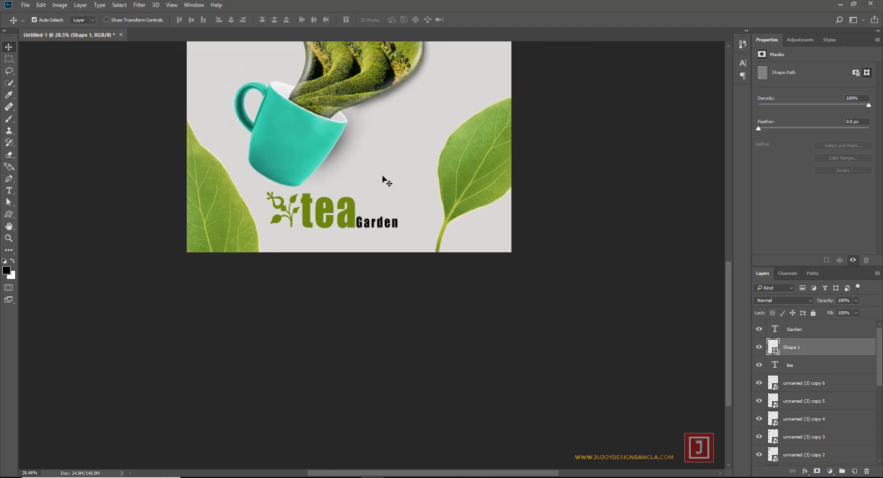
scroll(383, 179, down, 2)
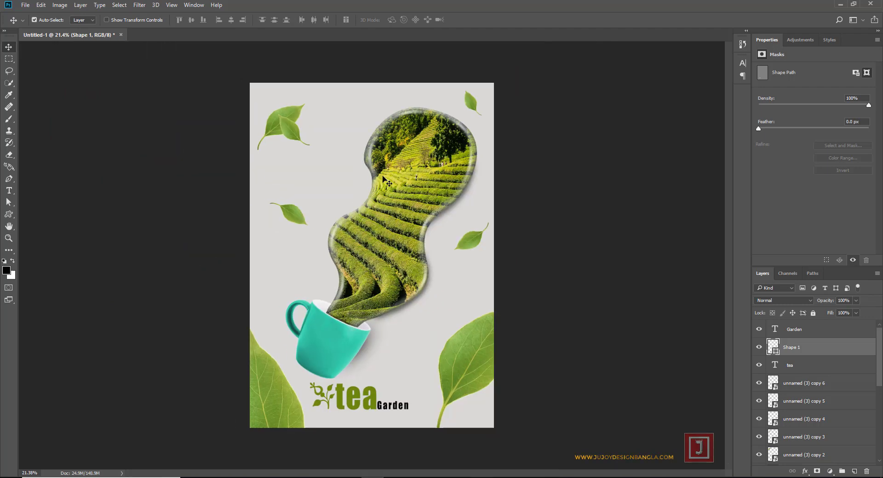
- Group the tea, Garden and sprig layers into Group 1
click(819, 367)
shift+click(812, 331)
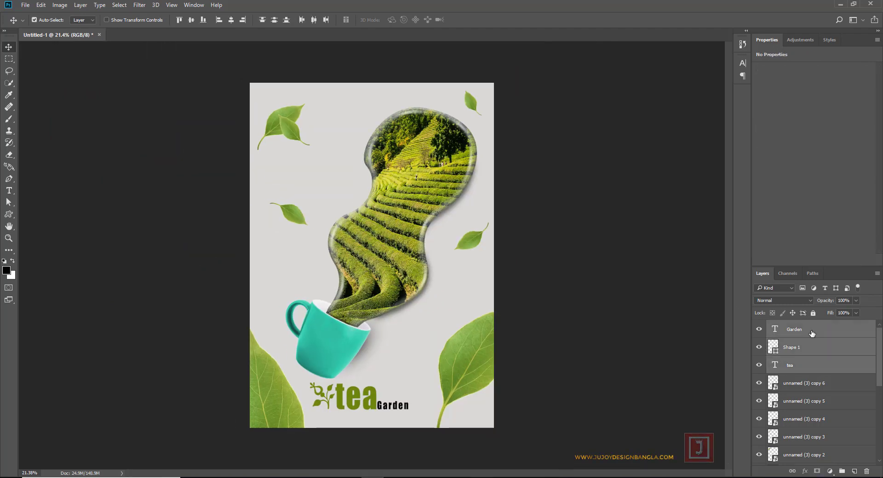
click(841, 471)
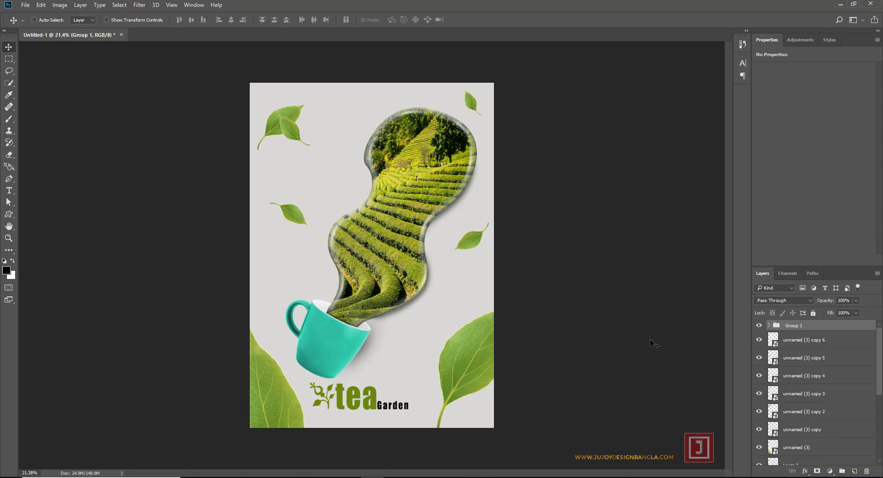
key(ctrl+t)
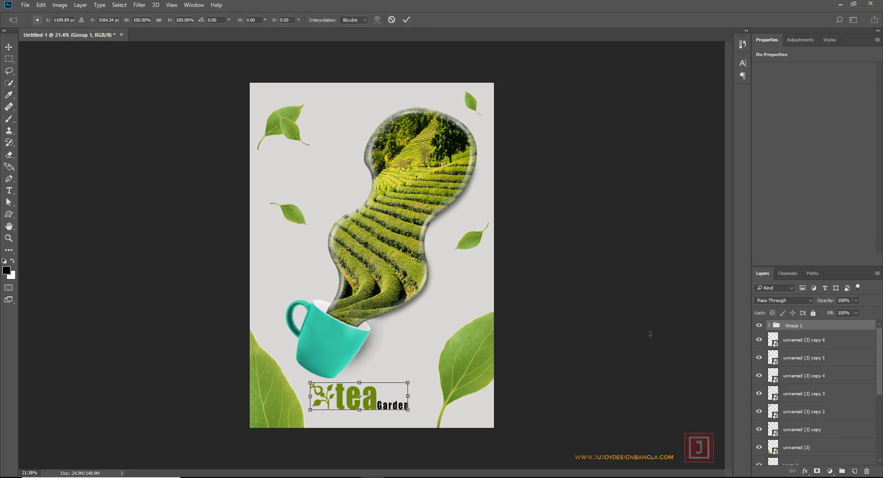
key(Return)
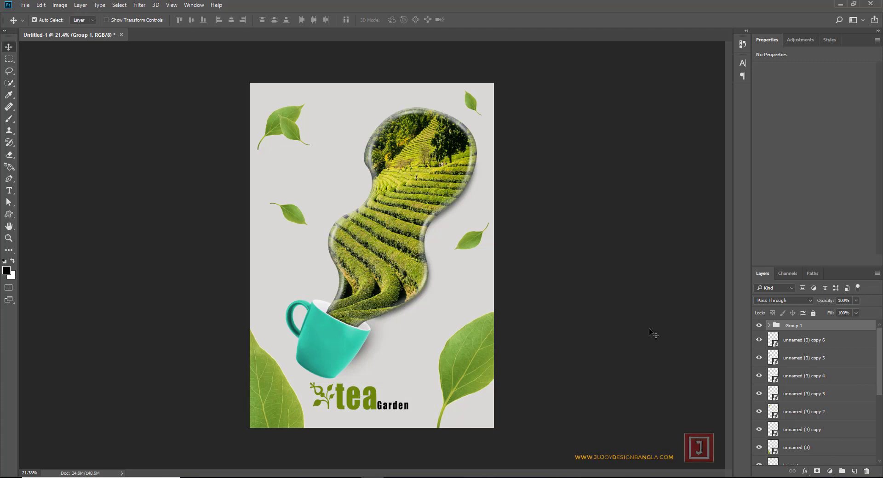
- Centre the logo group horizontally on the full canvas, then deselect
key(ctrl+a)
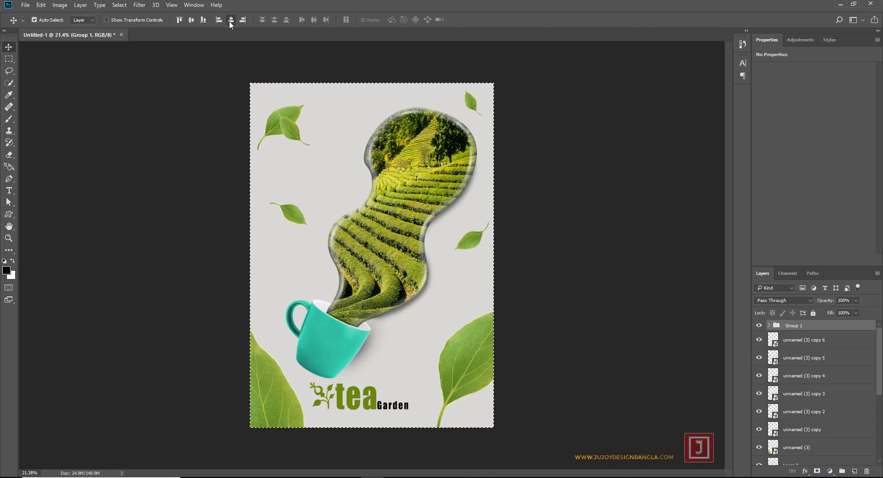
click(230, 21)
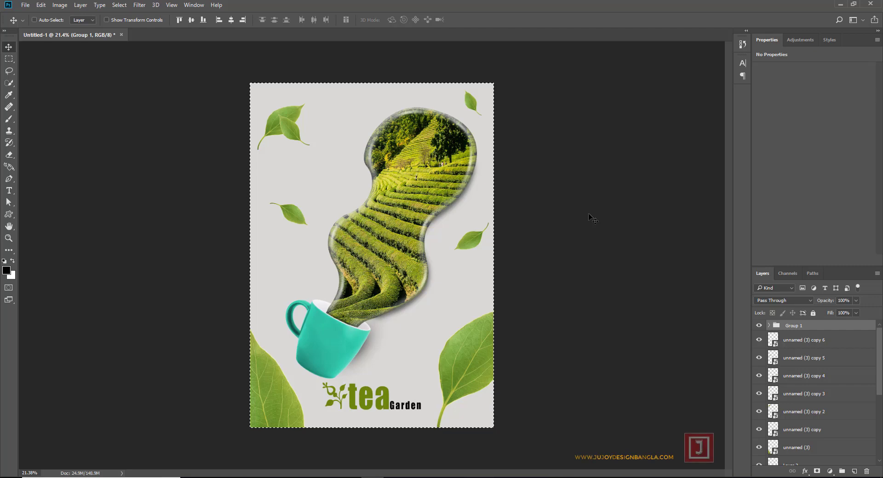
key(ctrl)
key(ctrl+d)
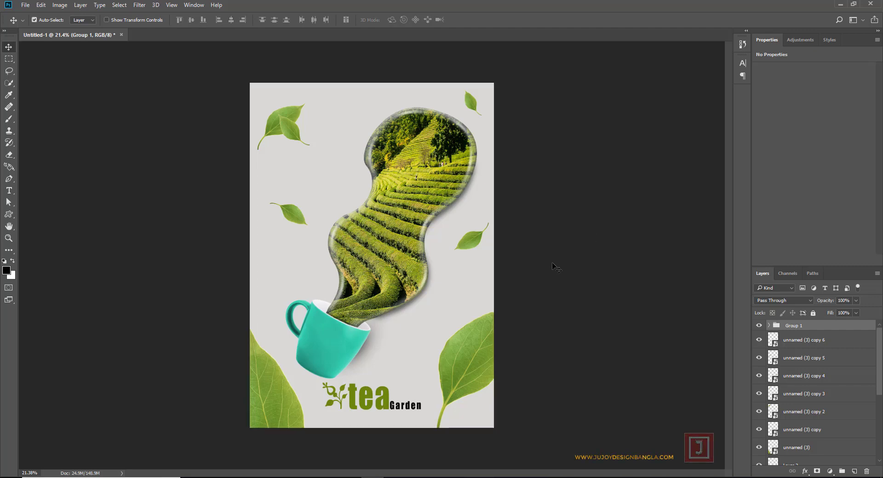
scroll(555, 267, down, 2)
scroll(556, 262, up, 4)
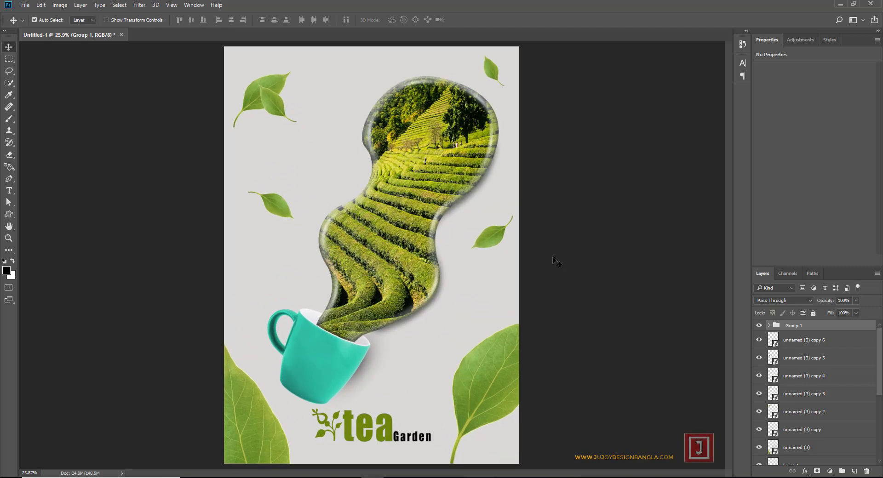
- Apply a 7.2-pixel Gaussian Blur to the unnamed (3) leaf and the bottom-right leaf
click(246, 419)
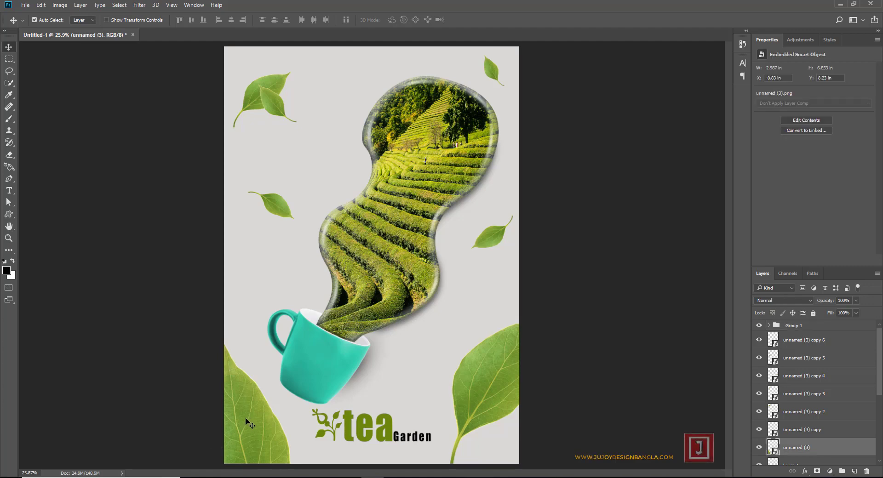
click(138, 5)
mouse_move(197, 106)
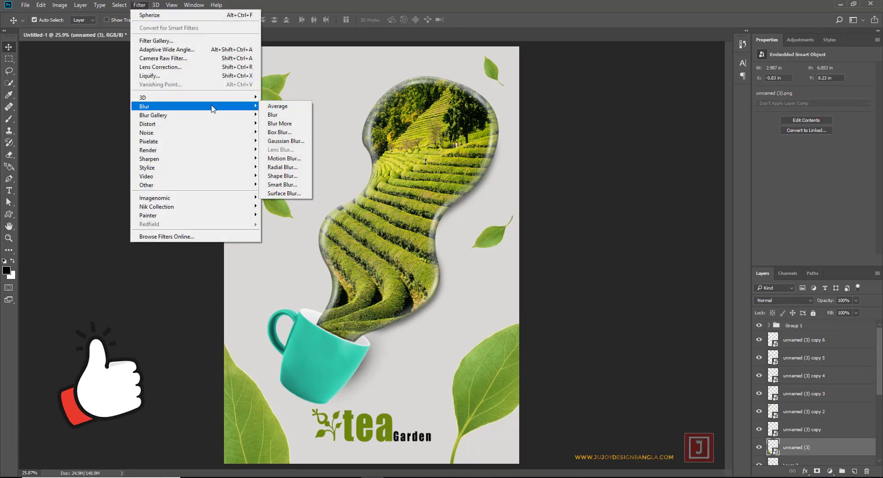
click(303, 142)
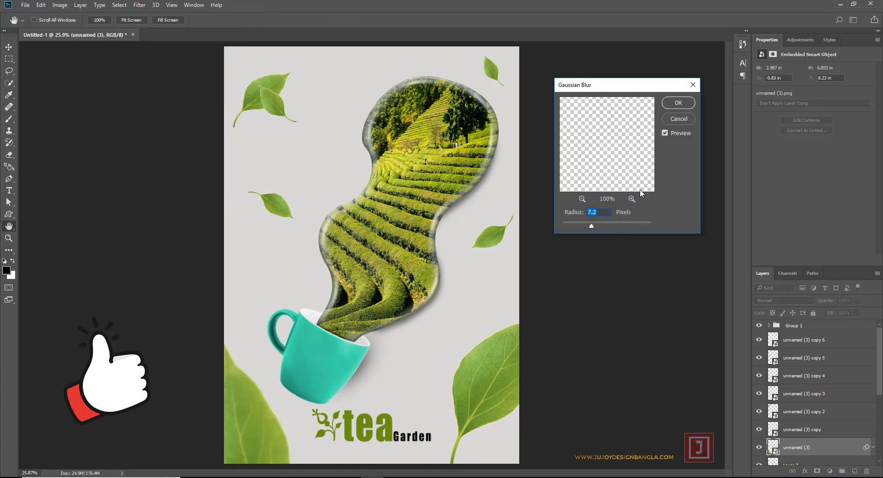
click(680, 103)
click(498, 379)
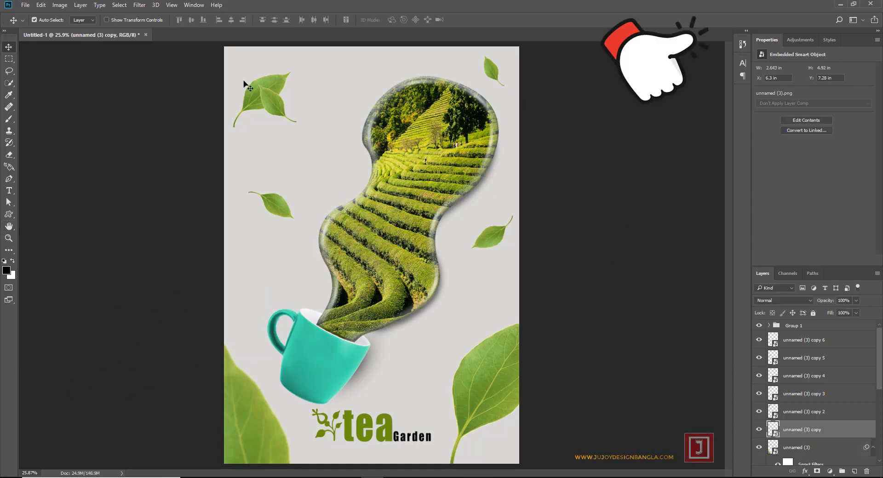
click(139, 5)
mouse_move(145, 106)
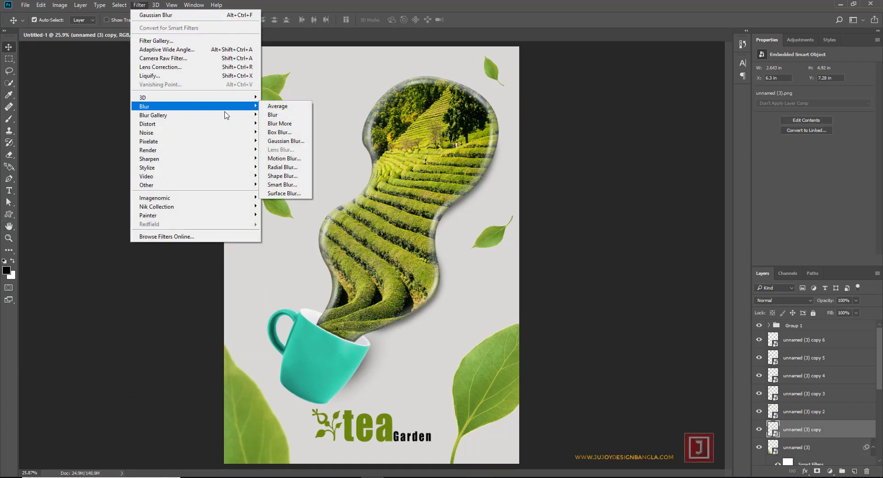
click(287, 142)
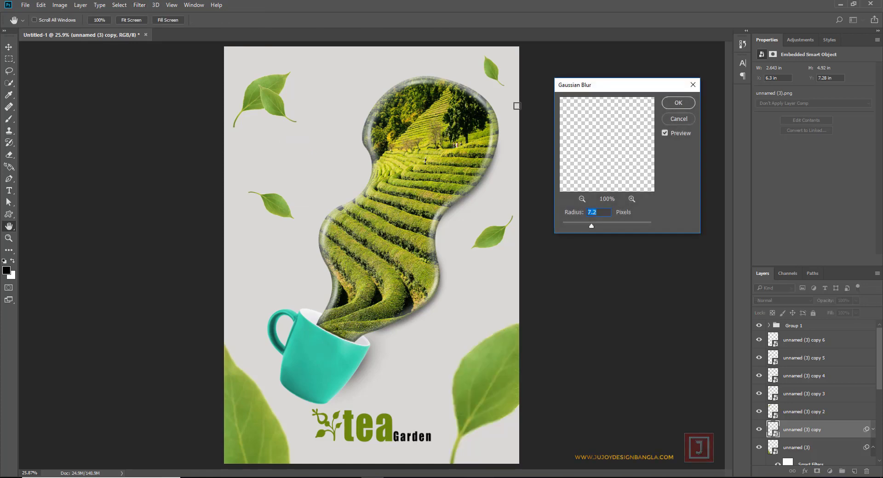
click(678, 104)
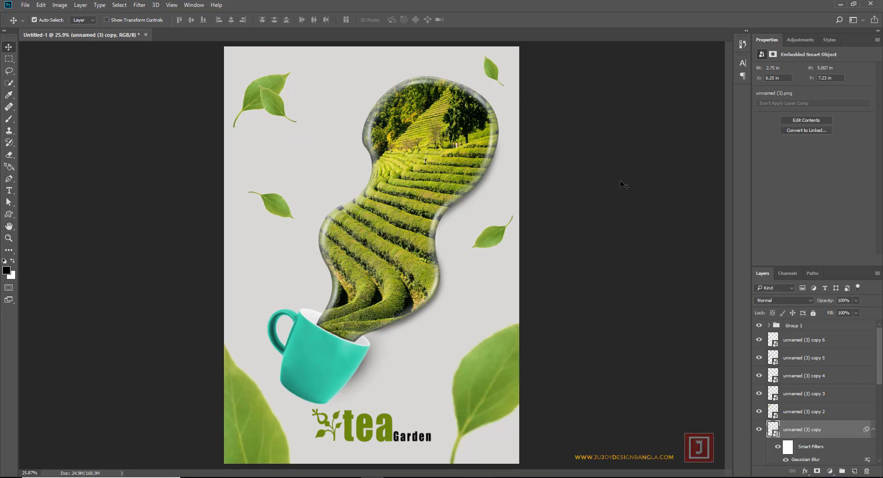
scroll(619, 170, down, 1)
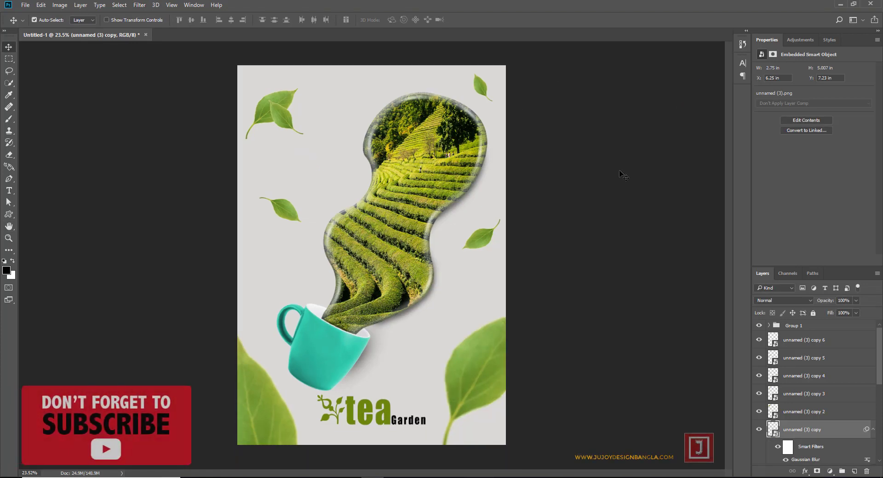
- Add a new layer under the small right leaf and paint a soft black dot
click(827, 326)
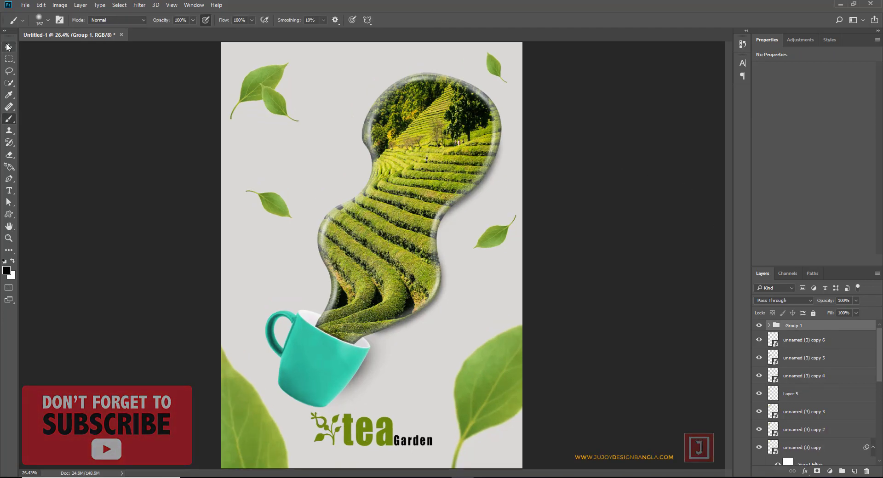
click(497, 237)
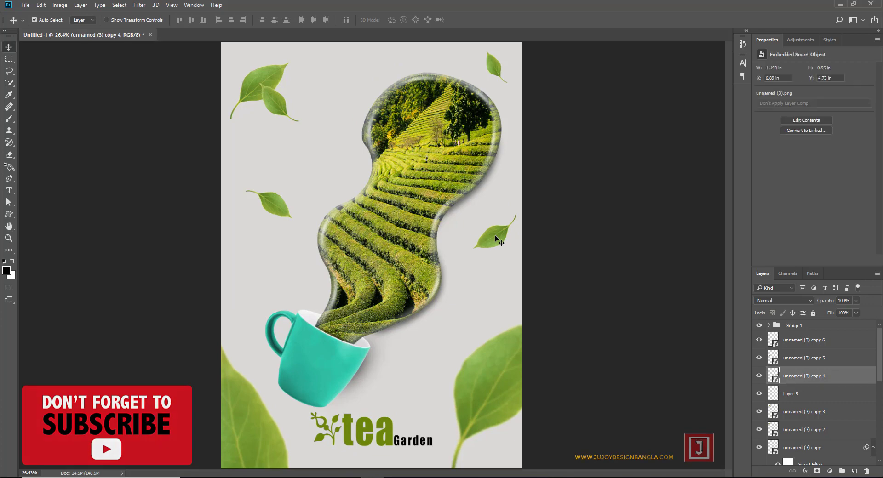
click(853, 471)
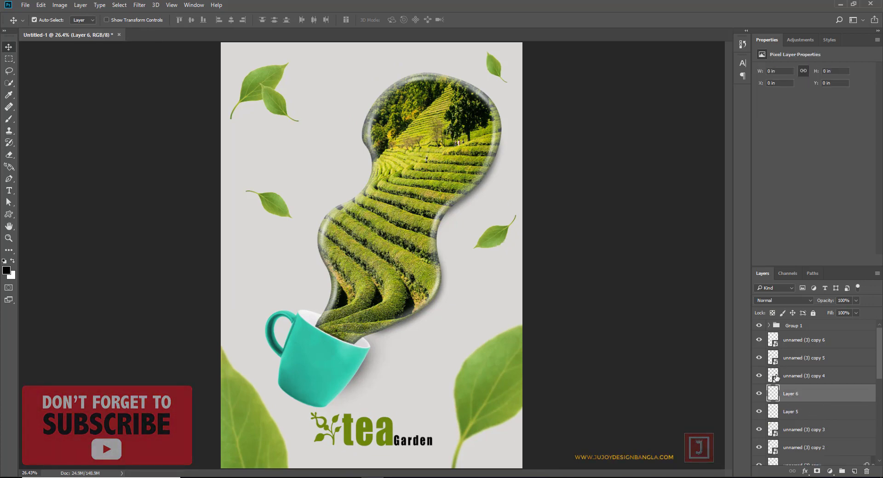
scroll(534, 284, up, 2)
scroll(535, 284, up, 3)
key(b)
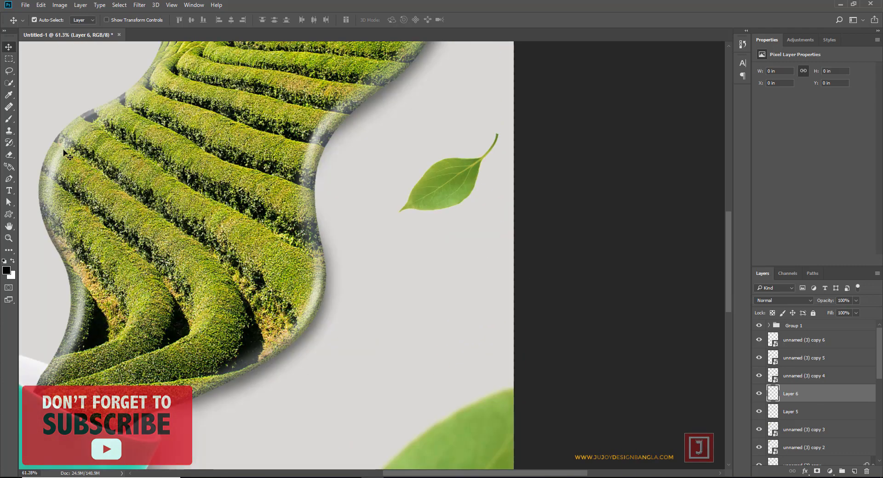
click(405, 252)
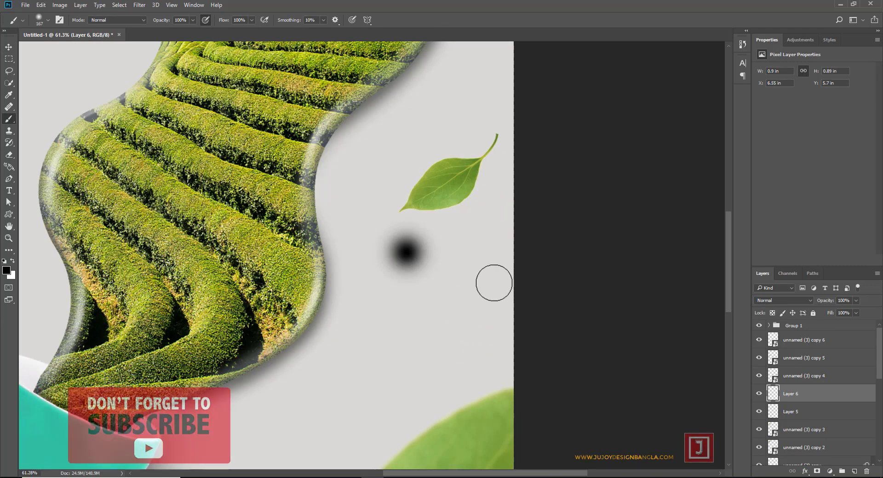
- Squash and tilt the dot into a flat shadow ellipse beneath the leaf
key(ctrl+t)
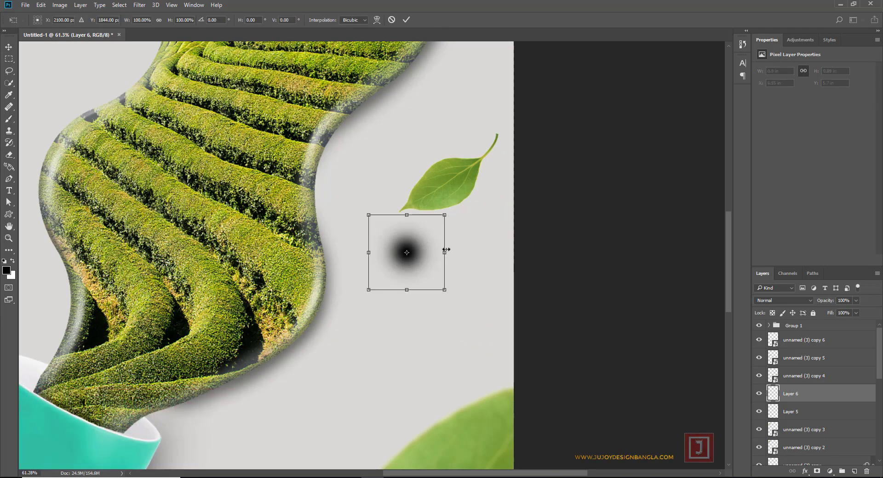
drag(445, 250, 498, 250)
drag(443, 215, 453, 193)
drag(457, 234, 466, 185)
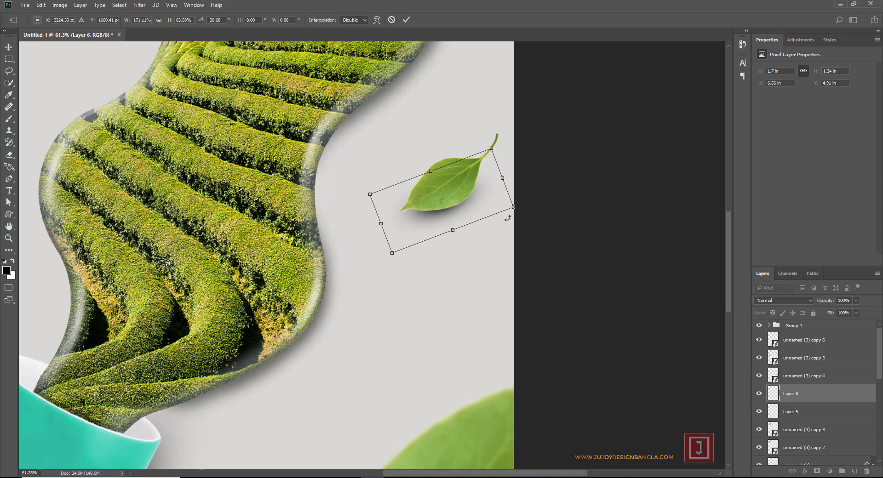
drag(504, 175, 514, 172)
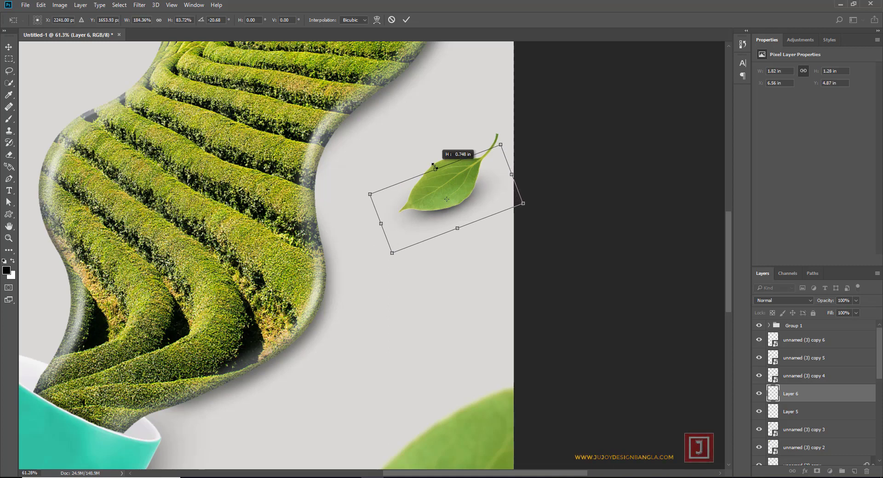
drag(436, 168, 440, 183)
key(Return)
key(b)
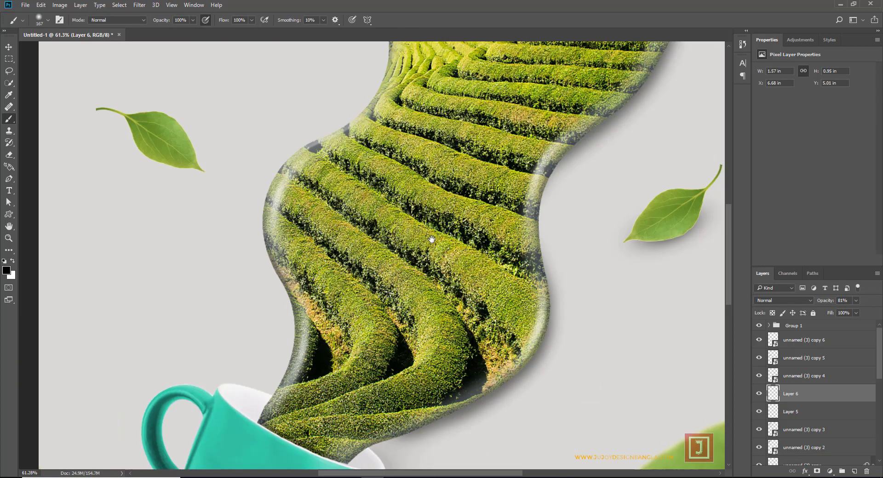
- Paint a soft black dot on Layer 7 and stretch it into a tilted oval under the left leaf
mouse_move(175, 217)
mouse_down()
mouse_move(335, 228)
mouse_move(209, 213)
mouse_up()
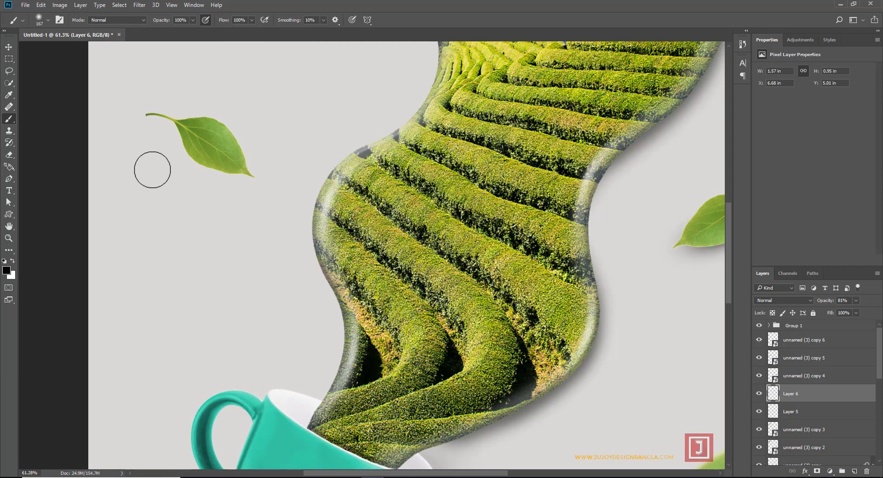
ctrl+click(198, 143)
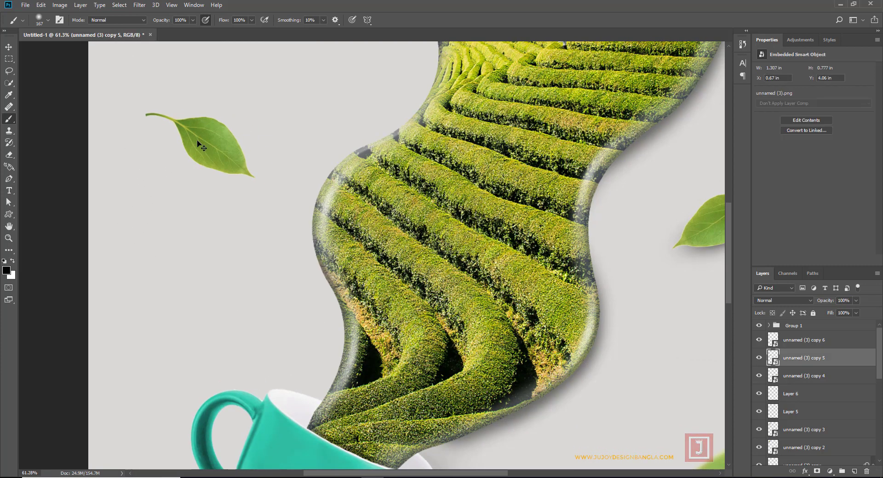
click(854, 471)
click(198, 227)
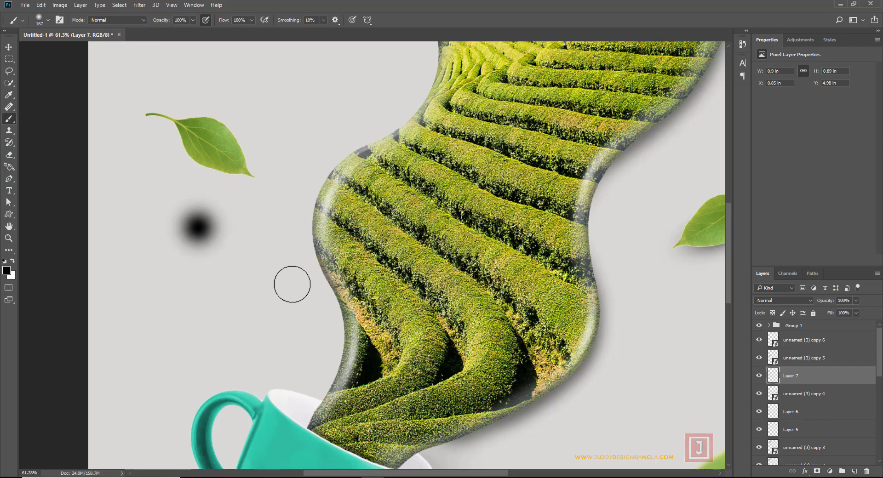
key(ctrl+t)
drag(250, 228, 301, 227)
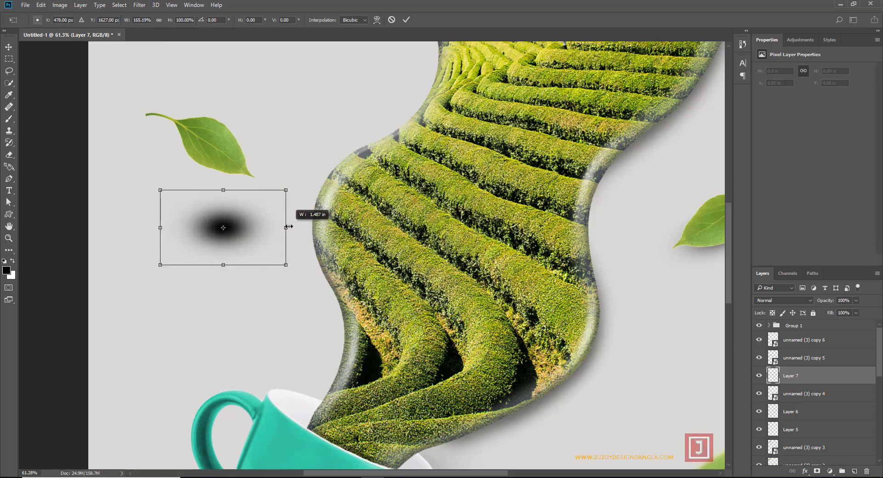
mouse_move(306, 181)
mouse_down()
mouse_move(316, 225)
mouse_move(259, 157)
mouse_move(276, 139)
mouse_up()
drag(250, 172, 250, 171)
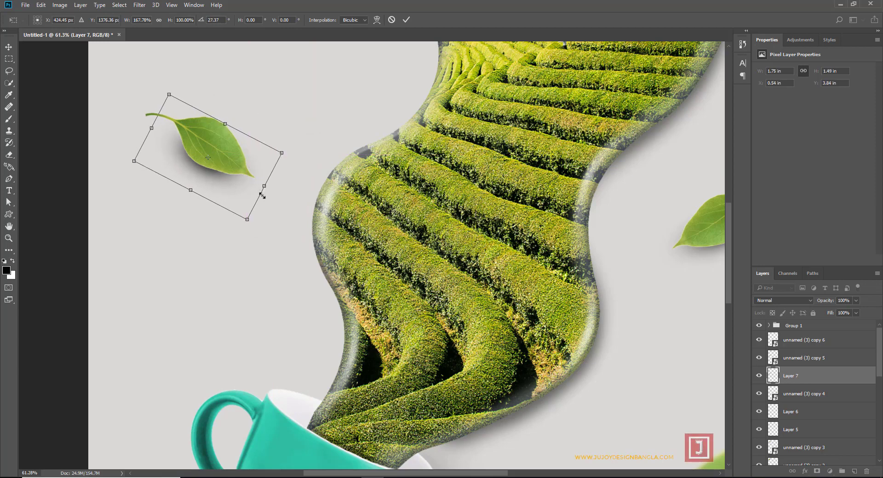
key(b)
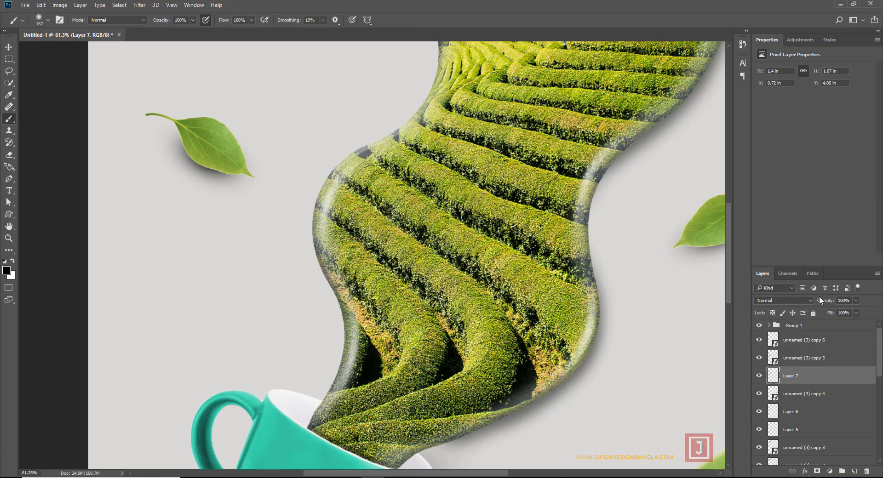
- Lower the left leaf shadow's opacity to 66%
click(819, 298)
click(819, 300)
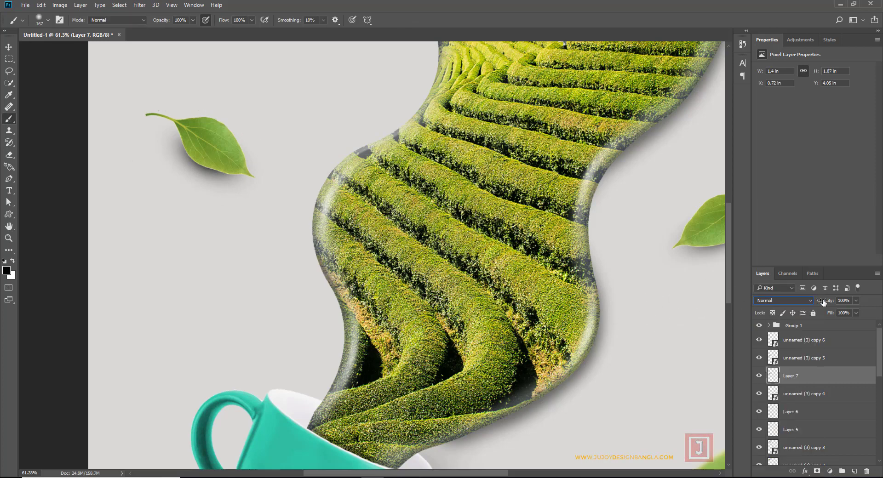
drag(816, 301, 810, 302)
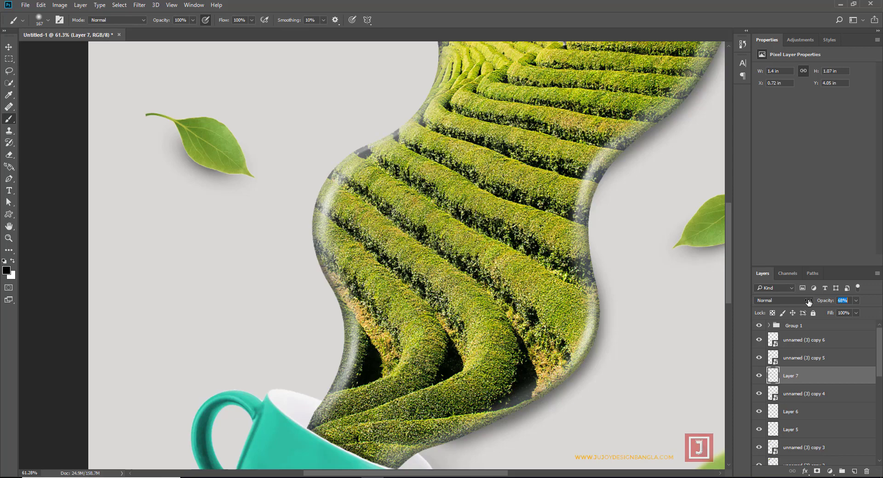
drag(276, 152, 298, 197)
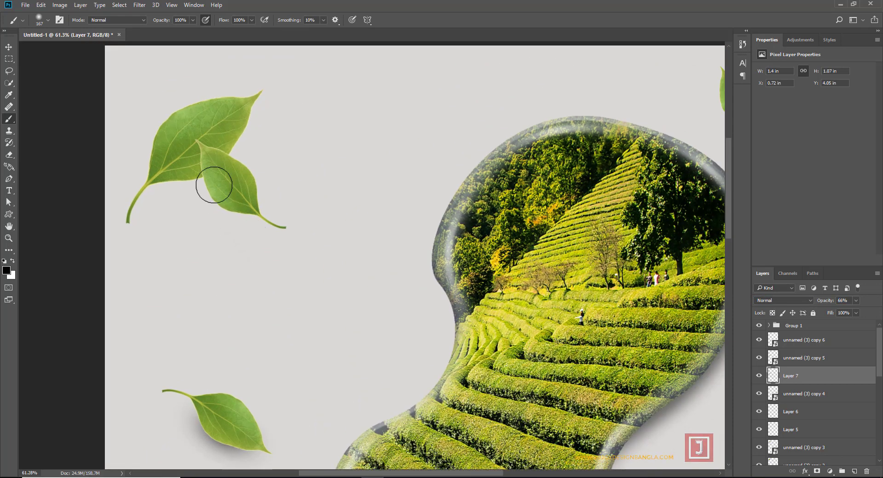
- Paint a soft oval shadow on Layer 8 under the upper-left leaf and lighten its opacity
ctrl+click(230, 191)
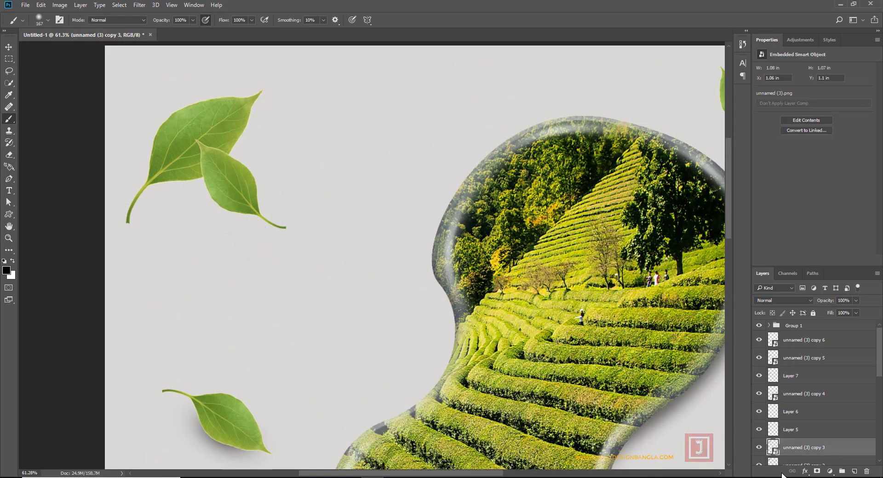
click(852, 471)
click(244, 284)
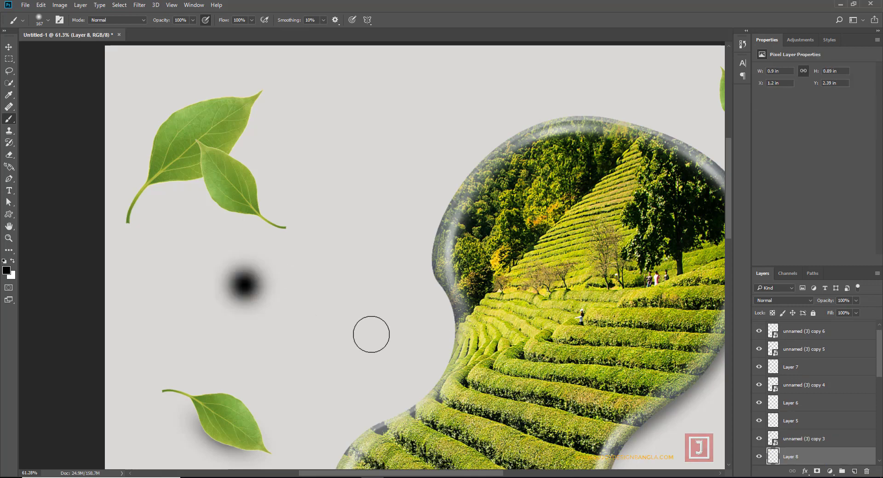
key(ctrl+t)
drag(284, 284, 341, 285)
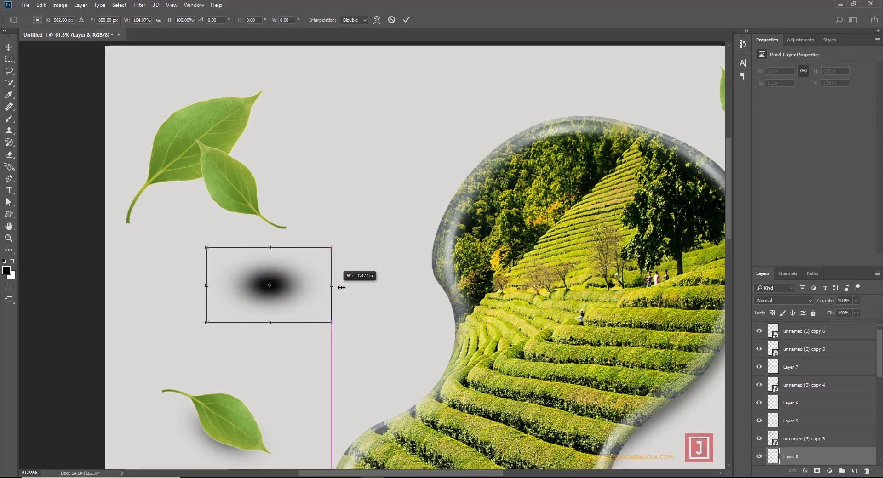
drag(357, 241, 345, 285)
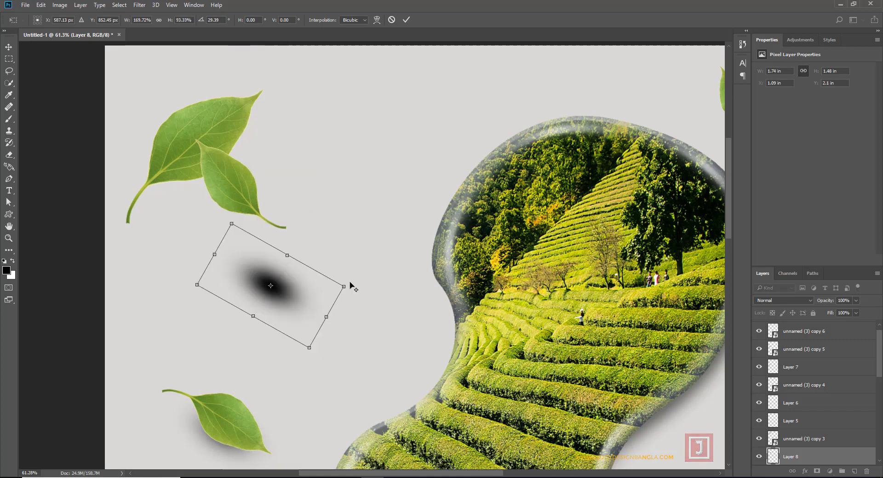
mouse_move(340, 286)
mouse_down()
mouse_move(295, 254)
mouse_move(277, 214)
mouse_up()
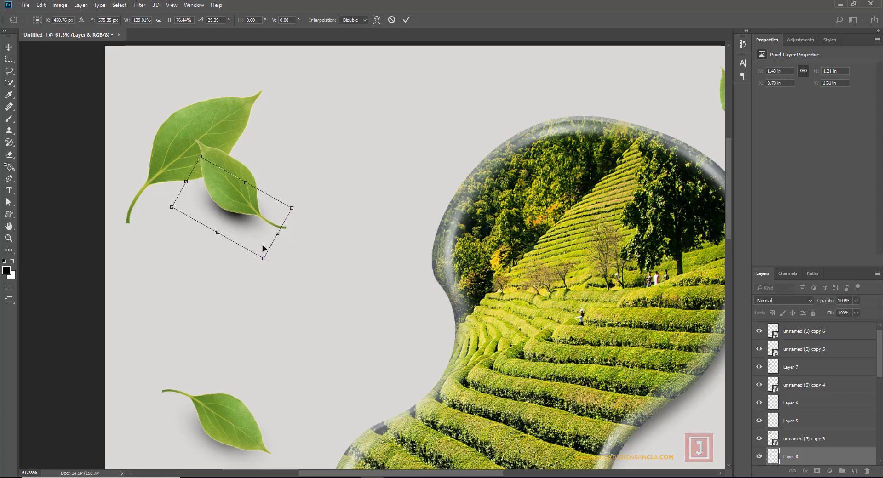
key(b)
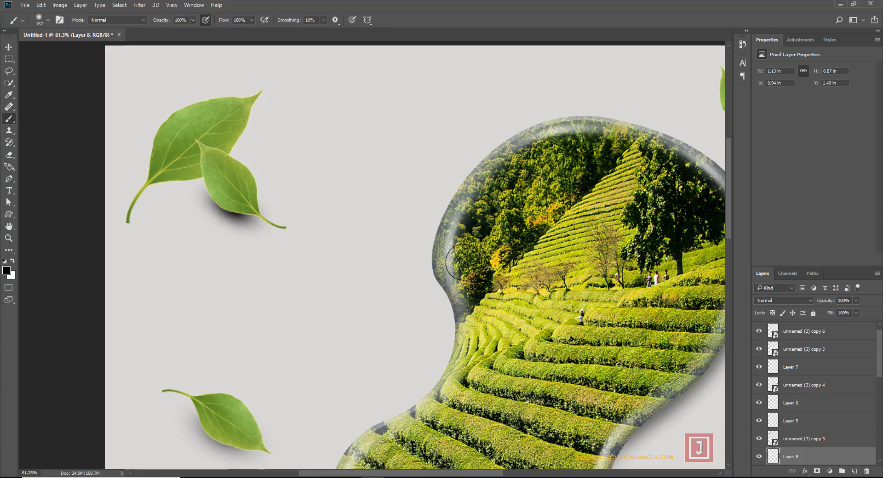
drag(811, 304, 802, 303)
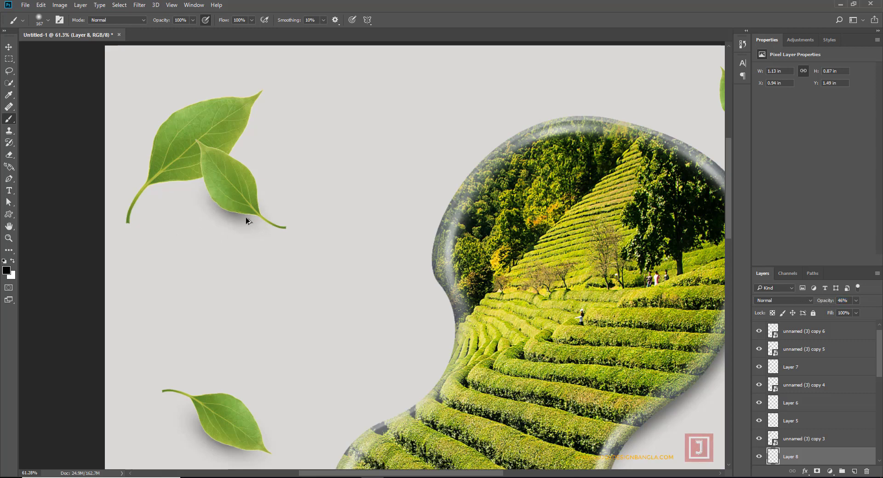
- Duplicate the shadow and rotate the copy up beneath the left leaf's stem
drag(228, 226, 156, 230)
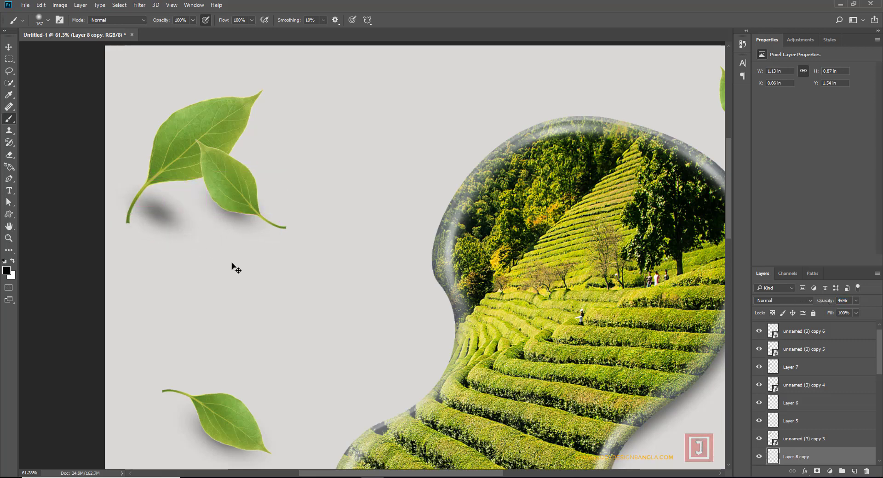
key(ctrl+t)
drag(209, 258, 177, 262)
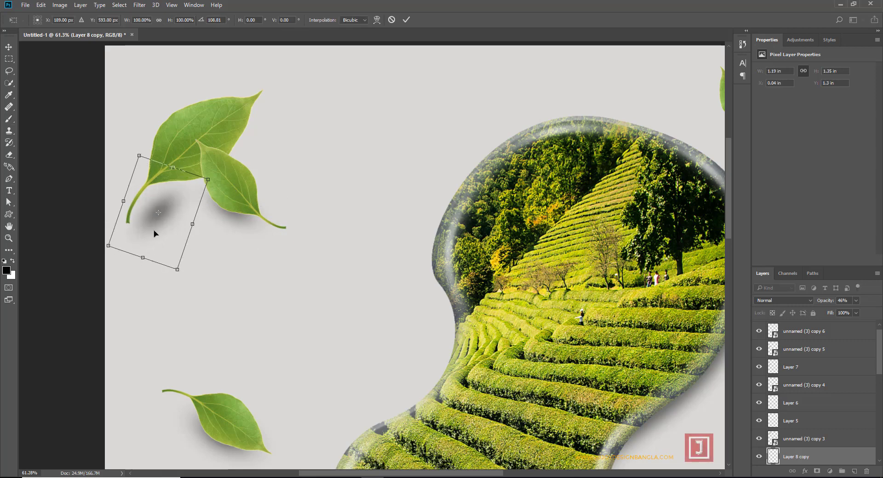
mouse_move(154, 232)
mouse_down()
mouse_move(189, 184)
mouse_move(220, 164)
mouse_move(187, 183)
mouse_move(178, 163)
mouse_up()
key(Return)
key(b)
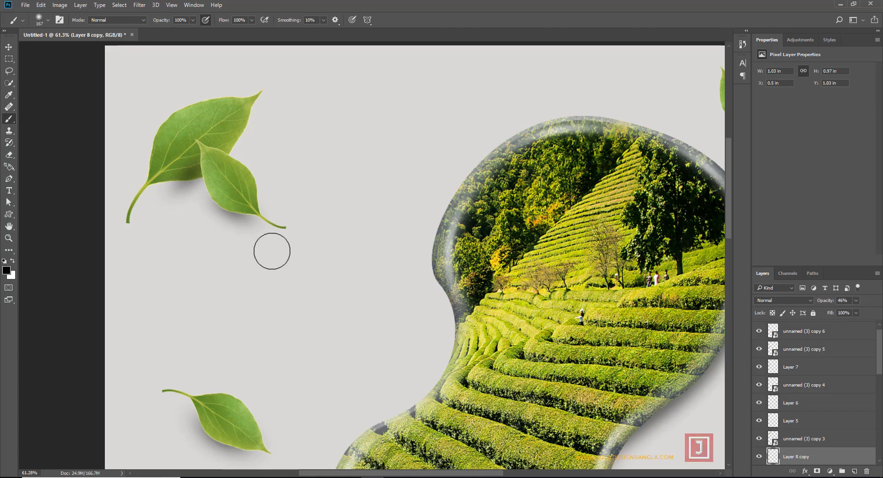
- Delete the Layer 8 copy and add Layer 9 above unnamed (3) copy 2
key(Delete)
ctrl+click(174, 160)
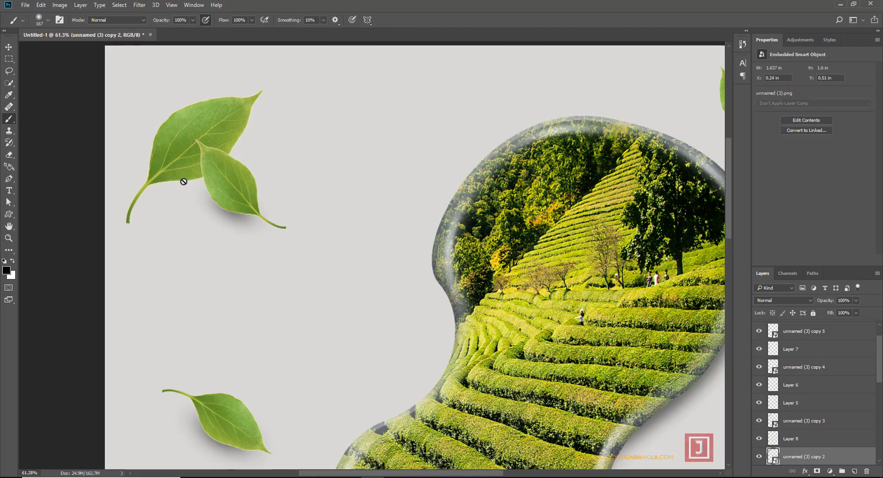
click(854, 471)
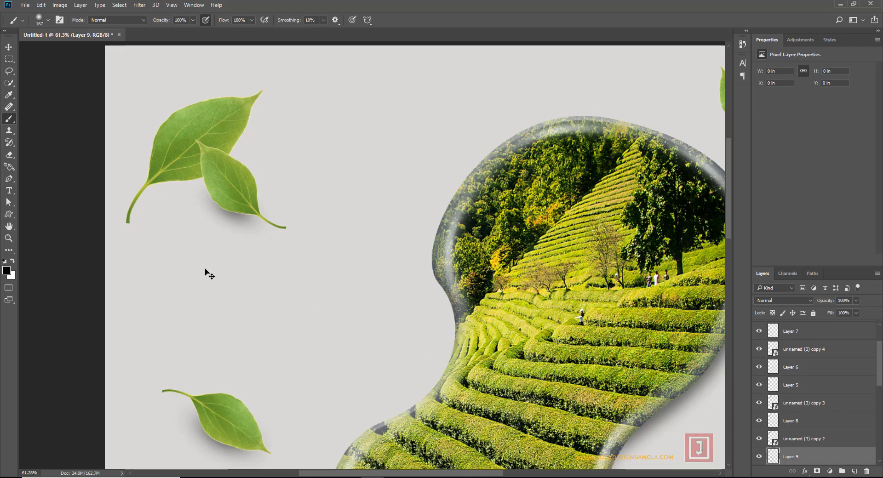
- Stretch a soft black dab into an oval tilted about -26° under the upper-left leaves, at 69% opacity
click(186, 241)
key(ctrl+t)
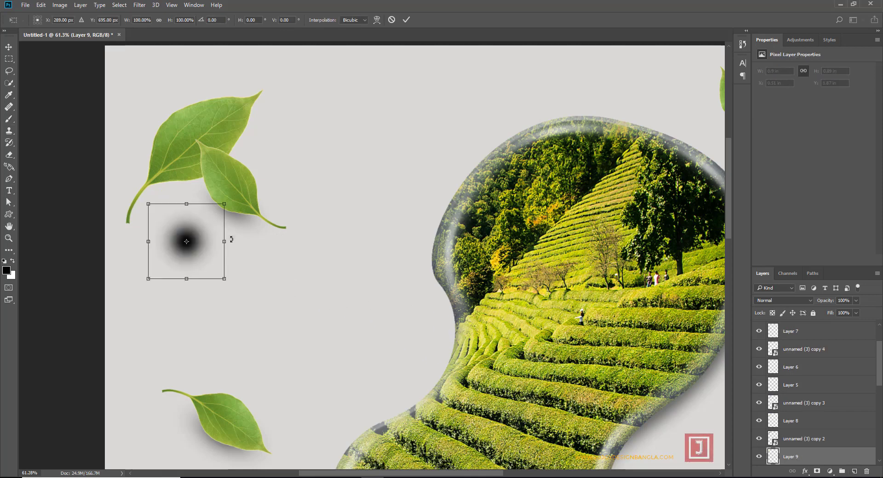
drag(250, 240, 280, 241)
drag(295, 198, 273, 171)
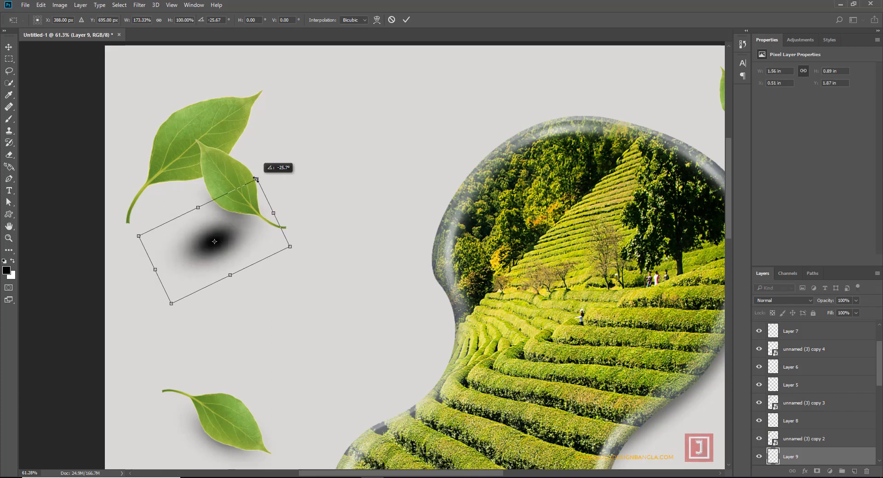
mouse_move(228, 208)
mouse_down()
mouse_move(204, 130)
mouse_move(274, 106)
mouse_move(279, 120)
mouse_up()
key(Return)
key(b)
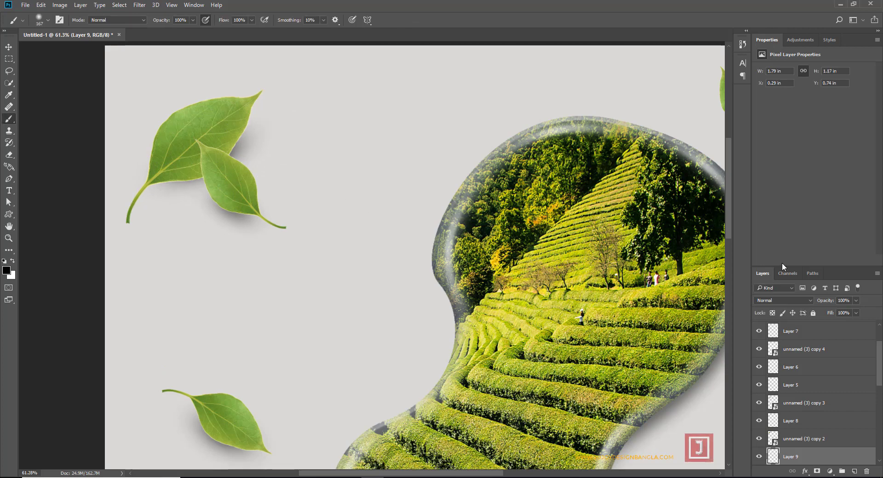
drag(823, 301, 818, 302)
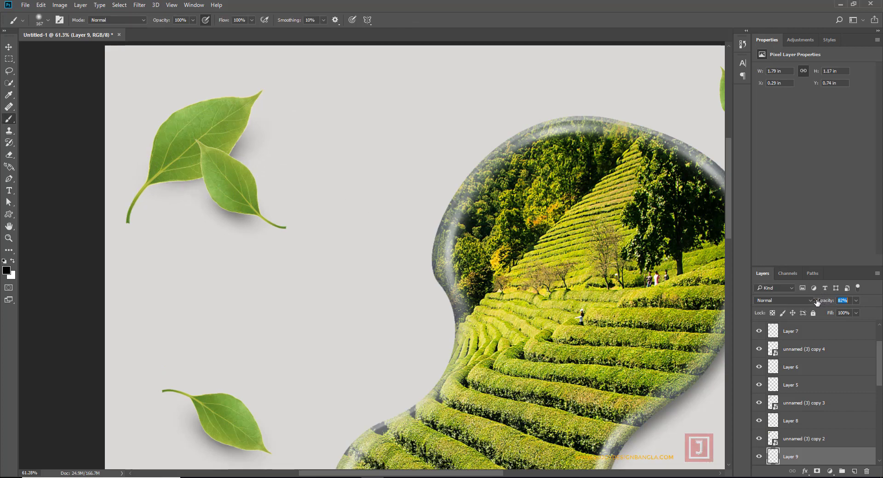
key(ctrl+0)
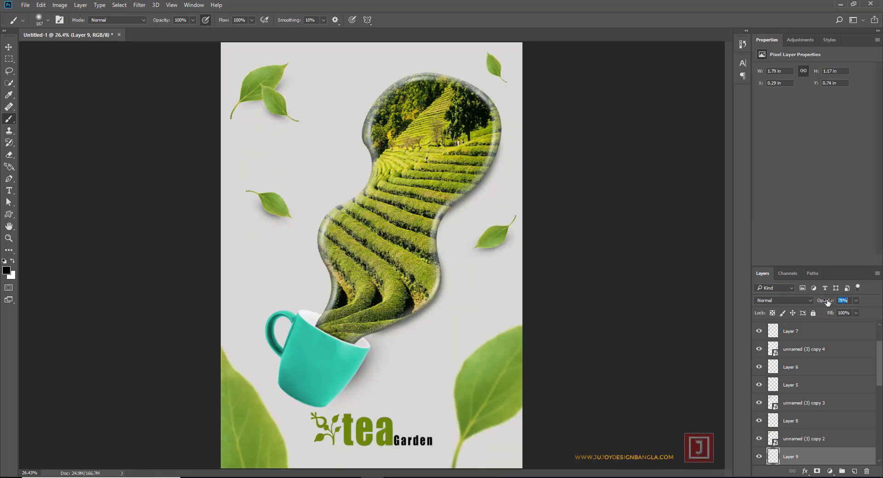
drag(826, 301, 823, 302)
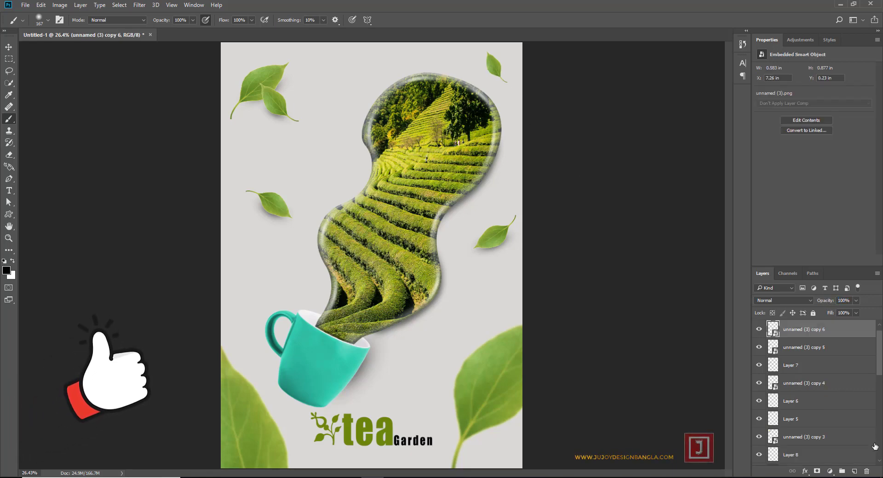
- On Layer 10, stretch a soft black dot into a shadow under the top-right leaf at 55% opacity
ctrl+click(853, 471)
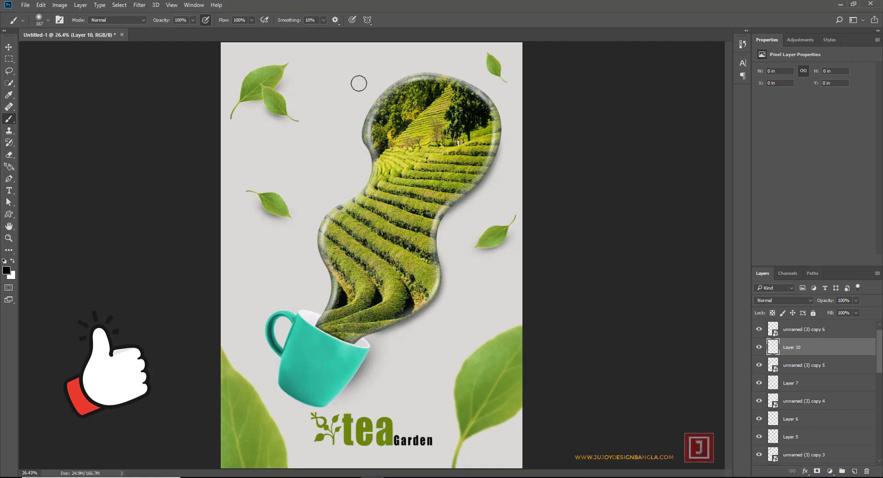
click(349, 79)
key(ctrl+t)
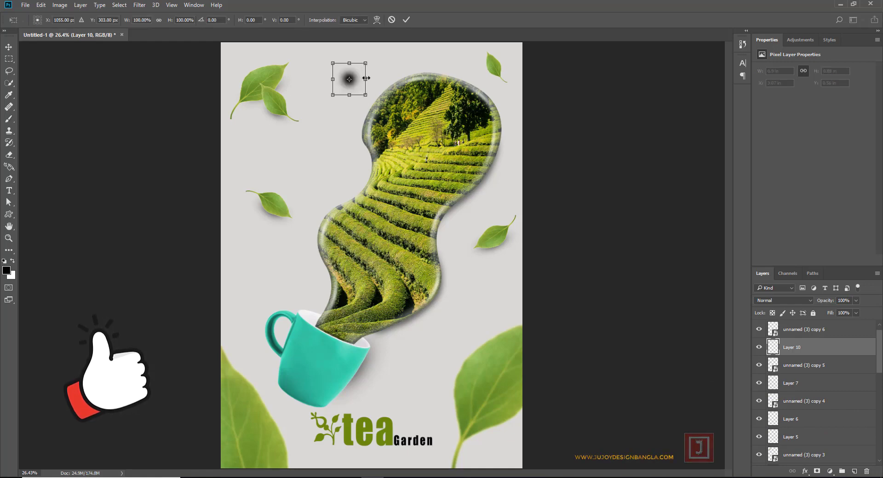
mouse_move(365, 79)
mouse_down()
mouse_move(385, 79)
mouse_move(375, 74)
mouse_move(392, 89)
mouse_move(376, 85)
mouse_move(505, 77)
mouse_up()
key(Return)
key(b)
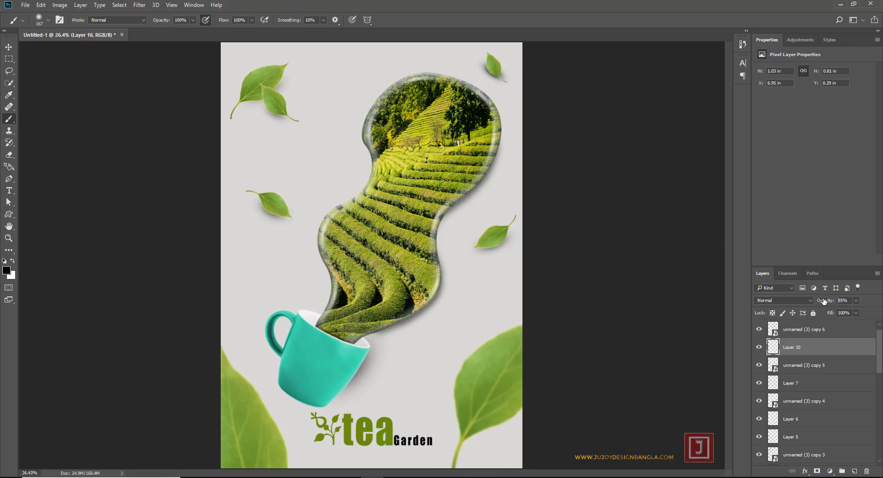
drag(824, 301, 812, 299)
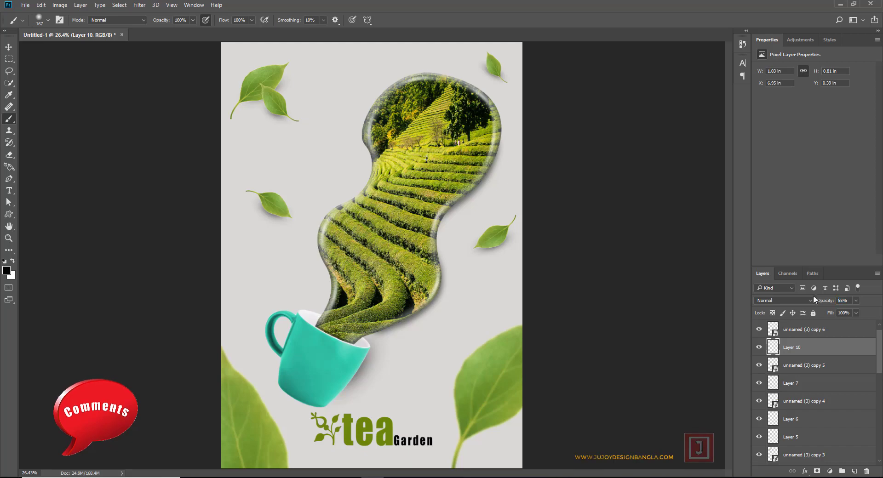
key(Return)
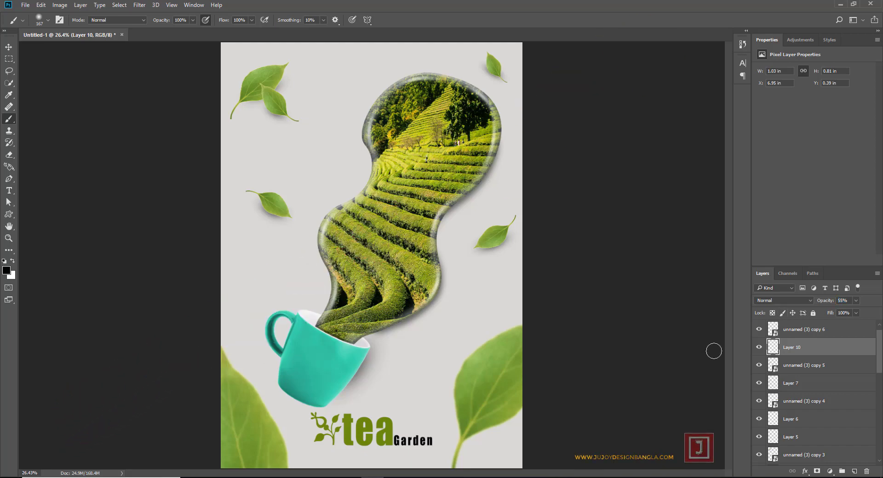
drag(232, 205, 321, 251)
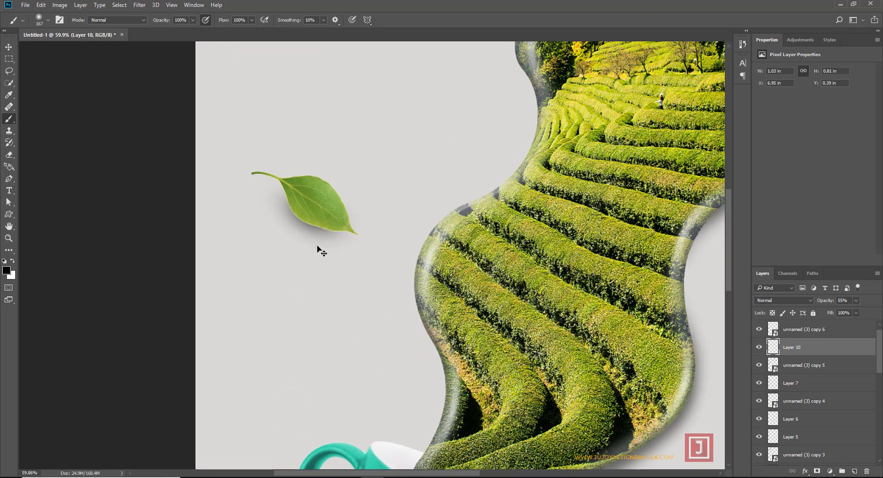
- Fine-tune the position of the Garden text layer with small left/right nudges
ctrl+click(315, 232)
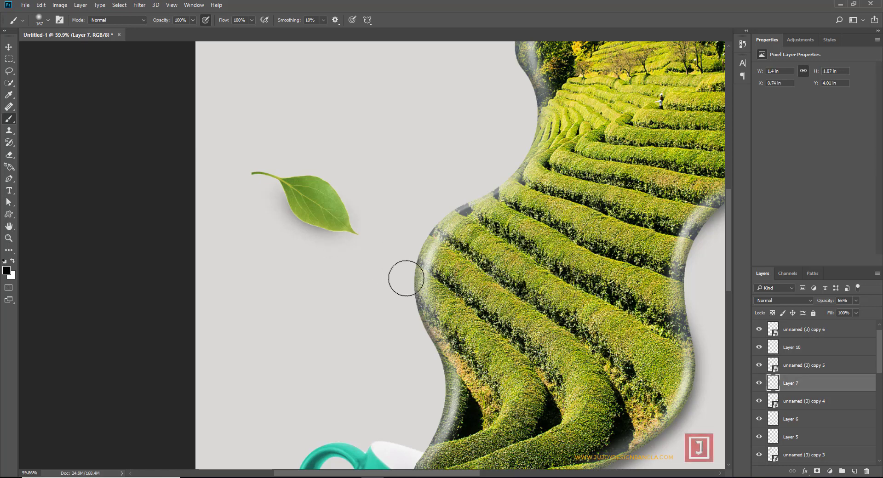
key(ctrl+0)
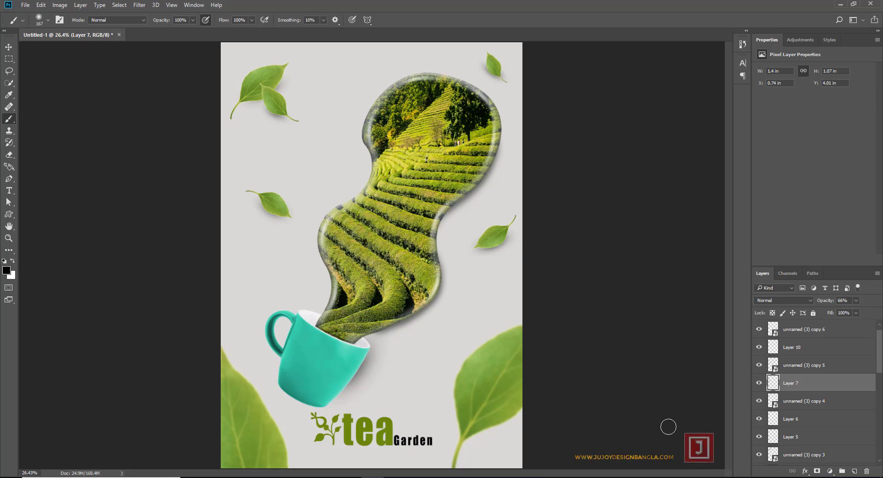
ctrl+click(404, 445)
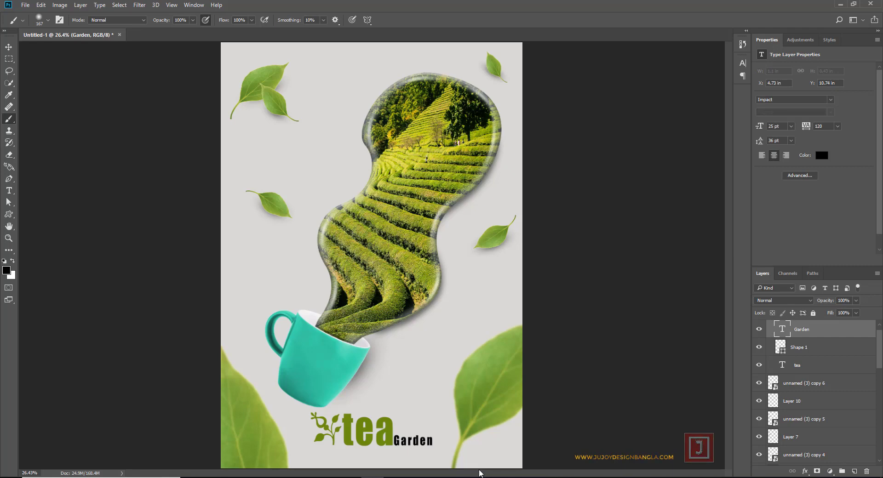
key(ctrl+Right)
key(ctrl+Right)
key(ctrl+Right)
key(ctrl+Right)
key(ctrl+Right)
key(ctrl+Right)
key(ctrl+Right)
key(ctrl+Right)
key(ctrl+Right)
key(ctrl+Right)
key(ctrl+Right)
key(ctrl+Right)
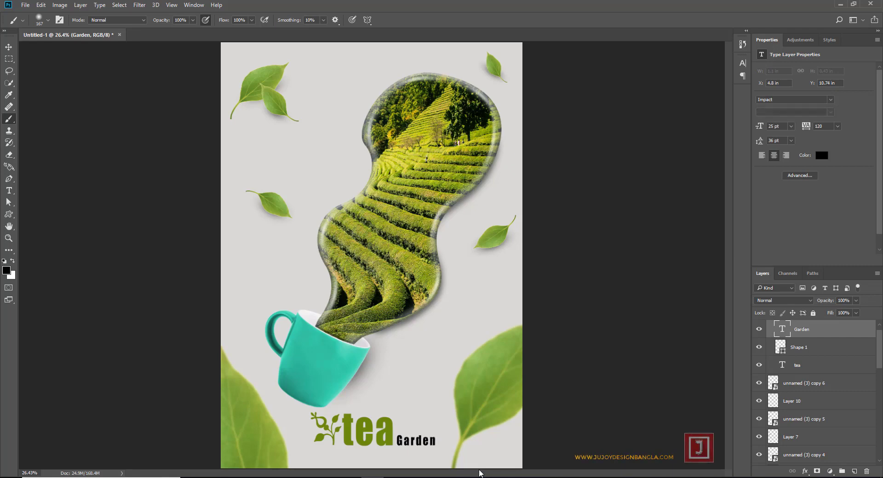
key(ctrl+Left)
key(ctrl+Left)
key(ctrl+Left)
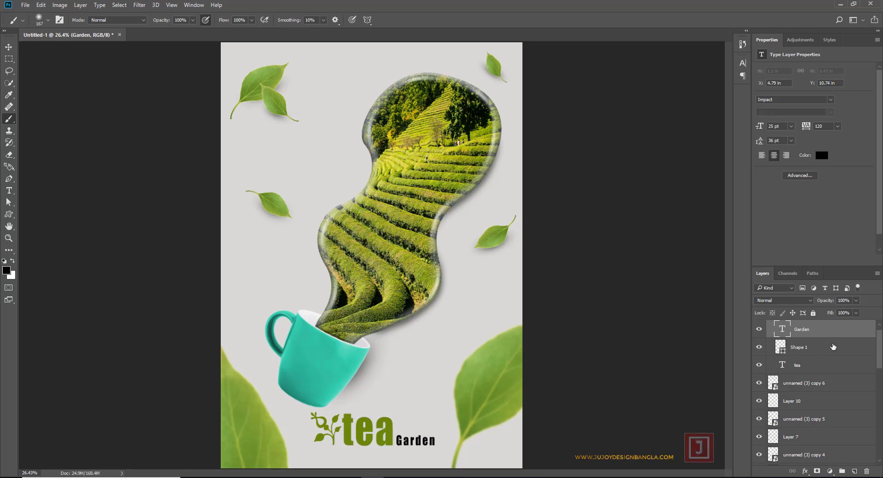
- Group the logo layers into a collapsed Group 1 and stamp all visible layers into Layer 11
key(ctrl+g)
click(768, 325)
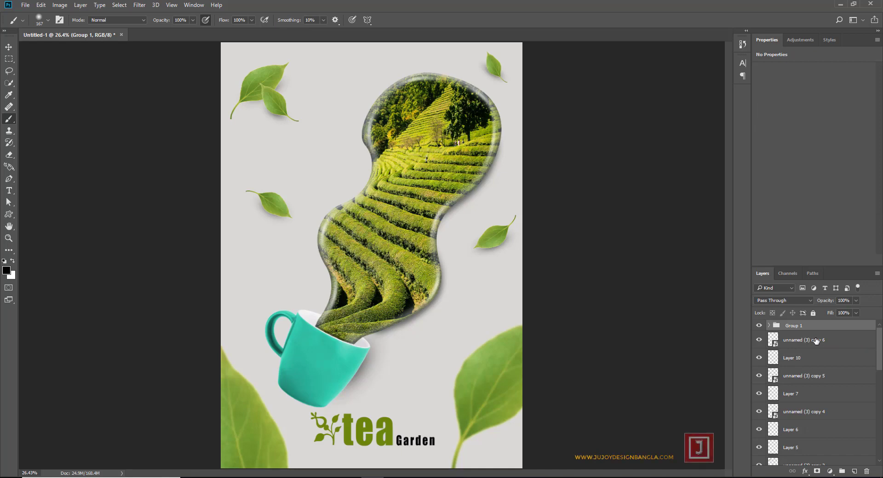
key(ctrl+shift+alt+e)
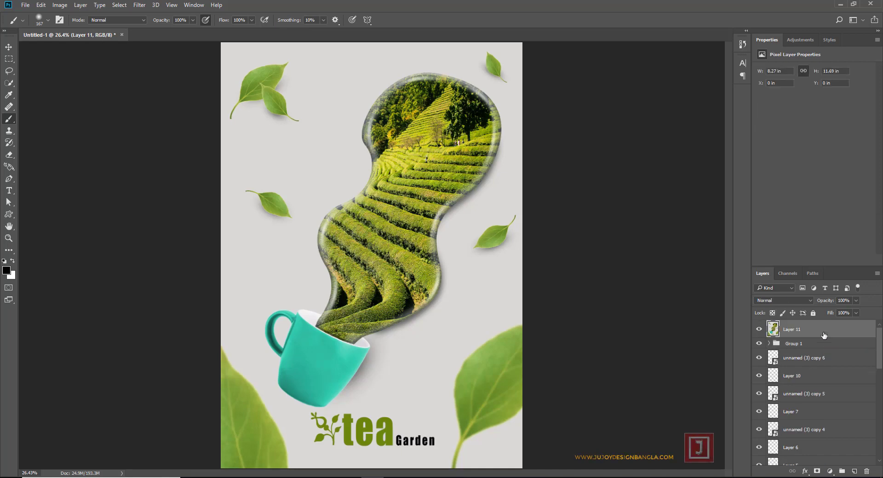
- Apply a Camera Raw grade to Layer 11: Tint +13, Contrast +18, Shadows -23, Vibrance +21
click(144, 5)
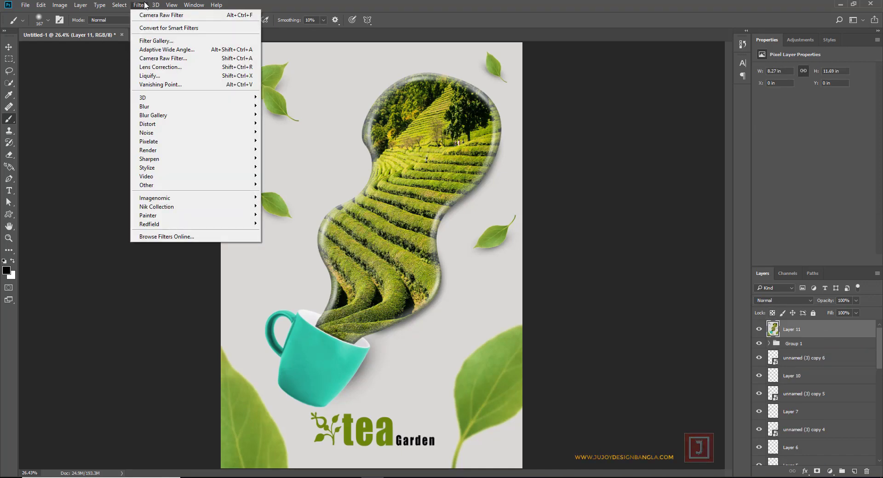
click(189, 59)
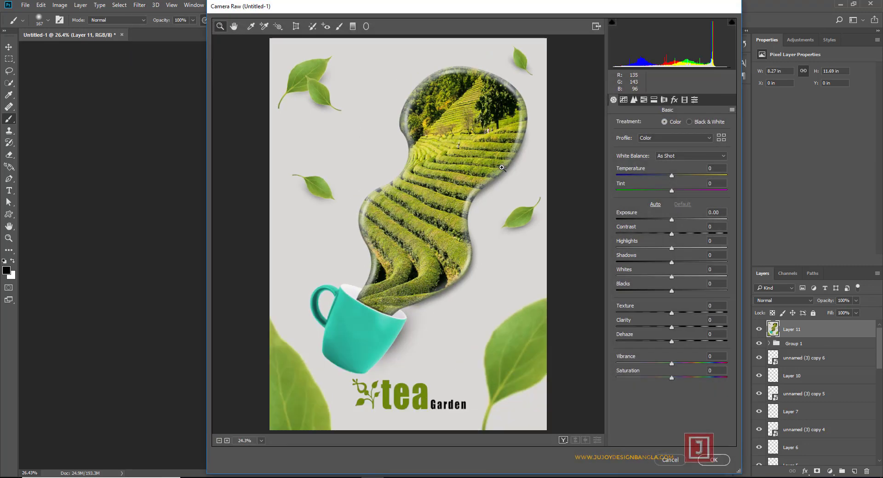
mouse_move(671, 176)
mouse_down()
mouse_move(678, 190)
mouse_move(671, 177)
mouse_up()
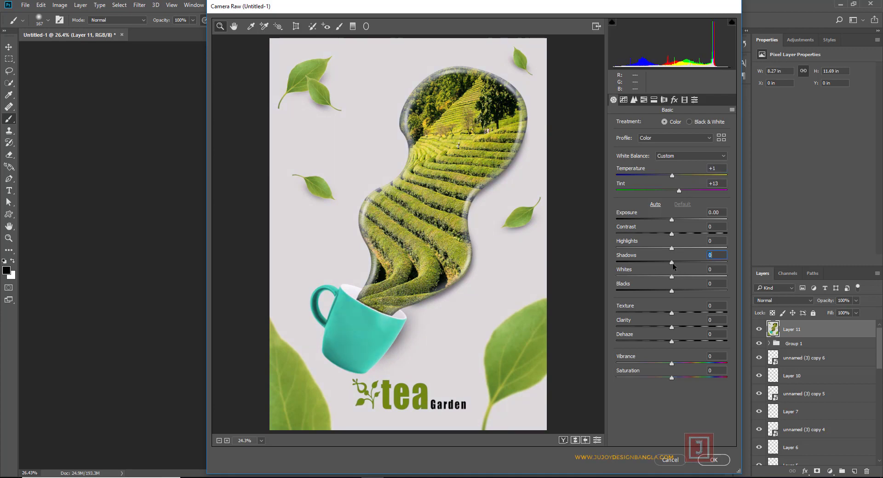
drag(679, 265, 661, 264)
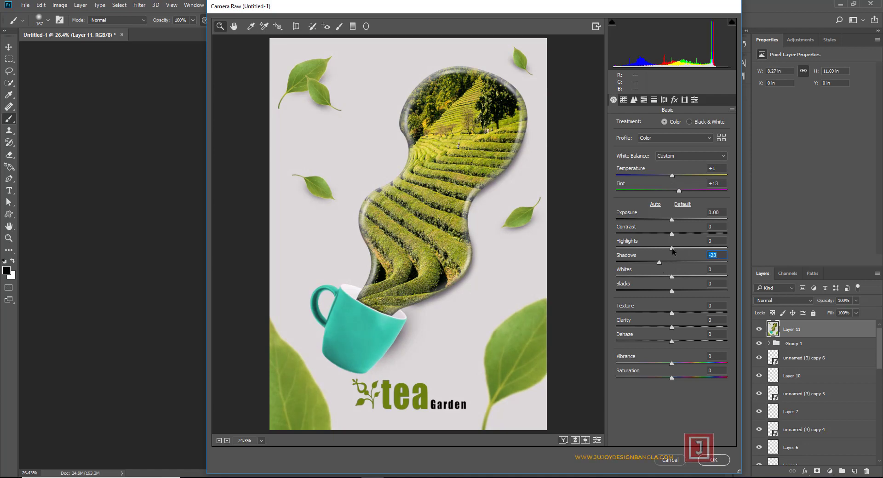
mouse_move(672, 248)
mouse_down()
mouse_move(682, 235)
mouse_move(671, 219)
mouse_up()
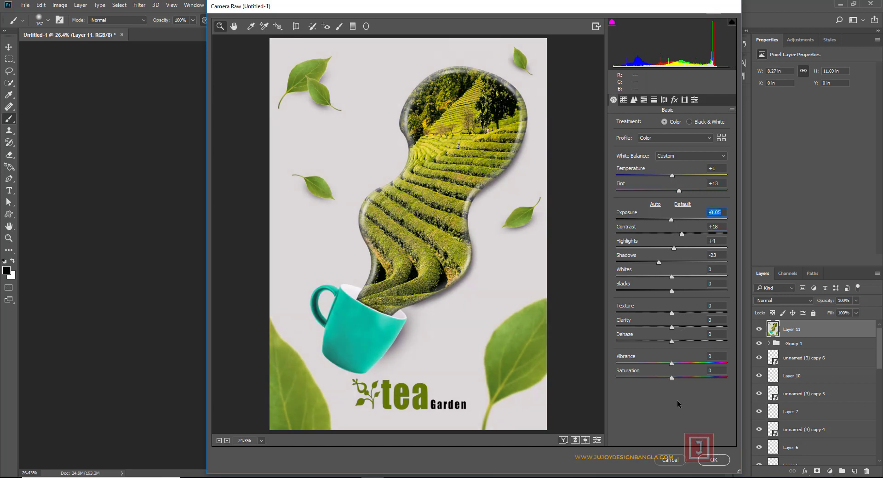
drag(672, 363, 682, 362)
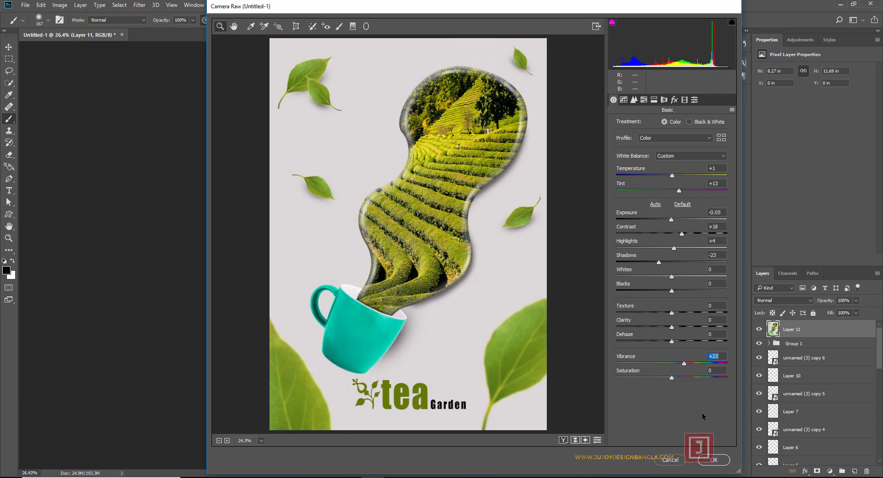
drag(687, 367, 683, 366)
click(714, 460)
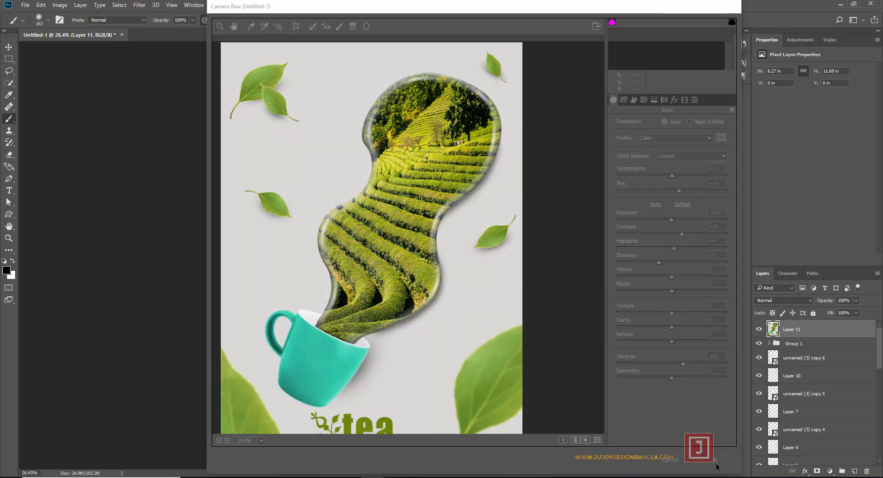